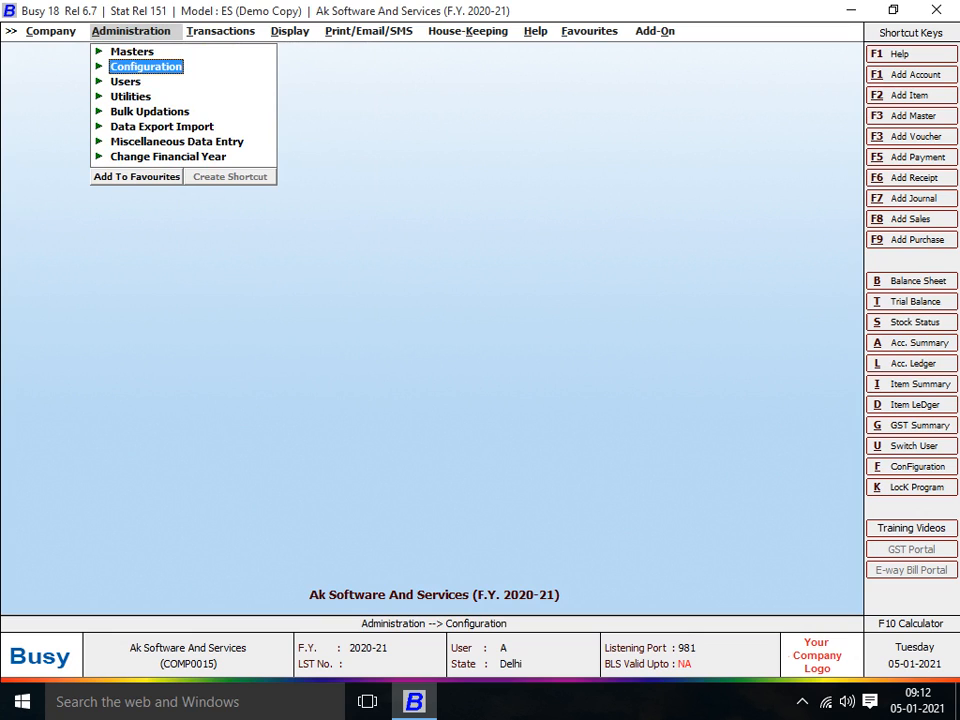
- Go to Administration > Configuration > Features / Options and enter the Inventory section
key("Down")
key("Up")
key("Return")
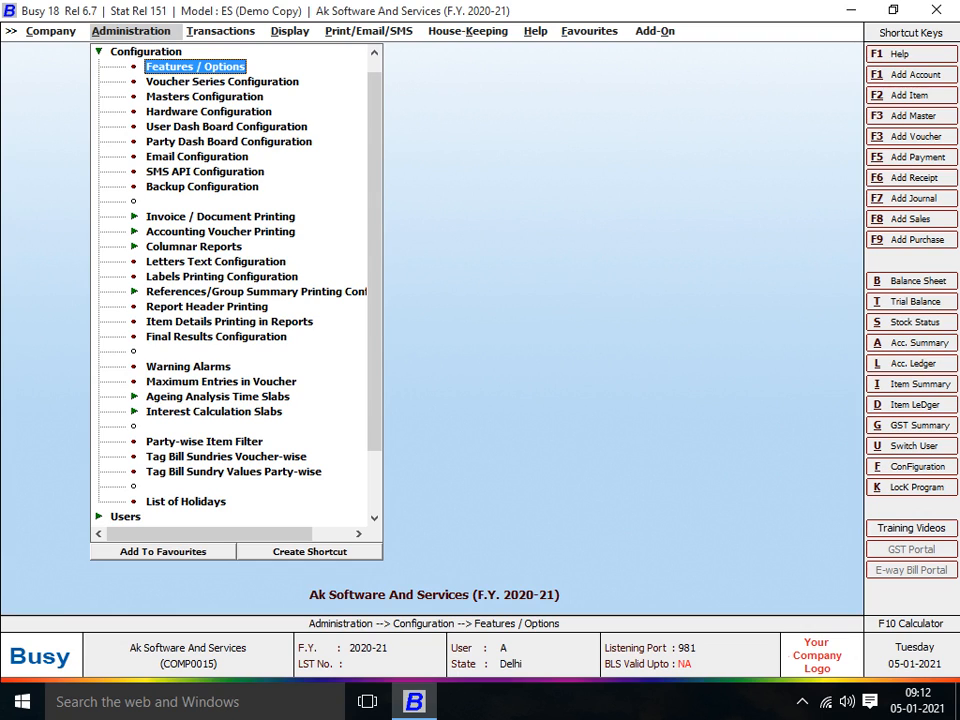
key("Return")
key("Down")
key("Down")
key("Down")
key("Down")
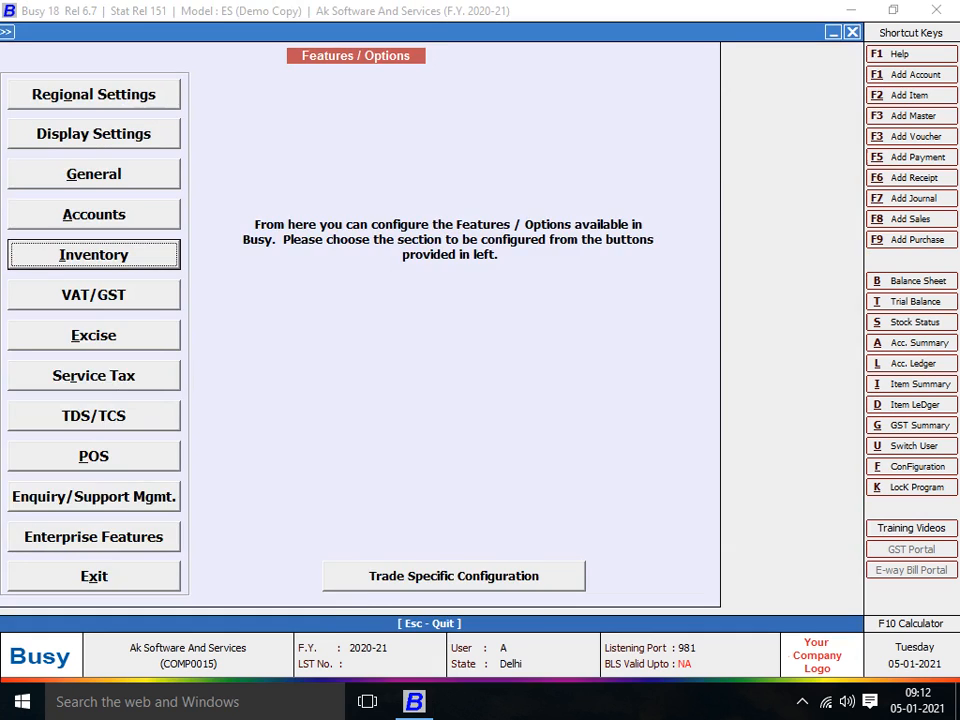
key("Return")
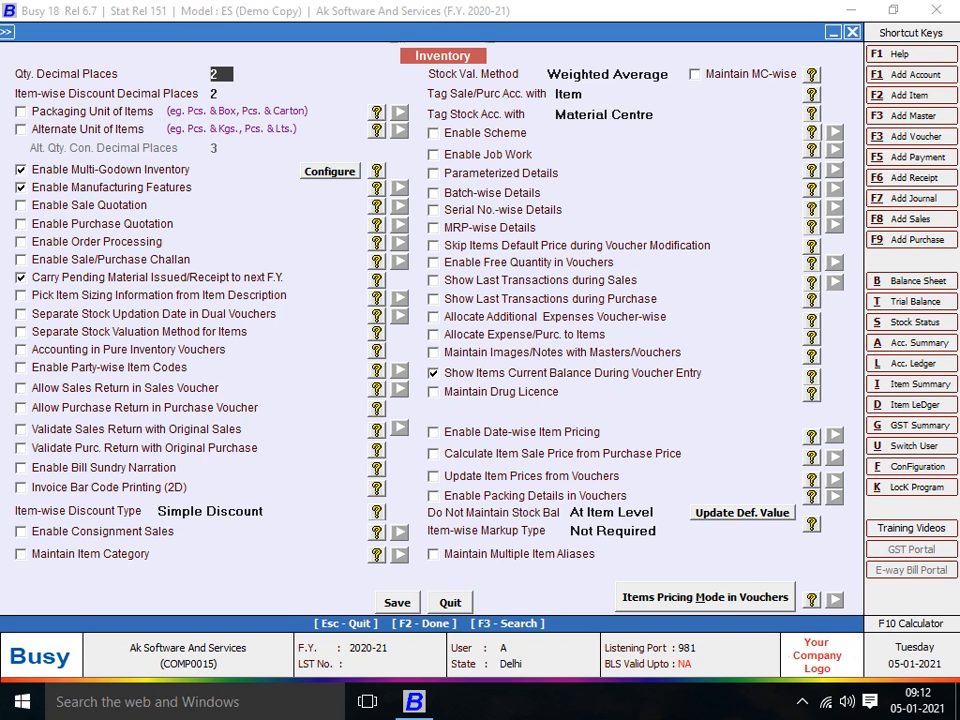
- Set stock valuation to FIFO, enable MC-wise stock, and tick Parameterized Details
left_click(607, 75)
left_click(566, 98)
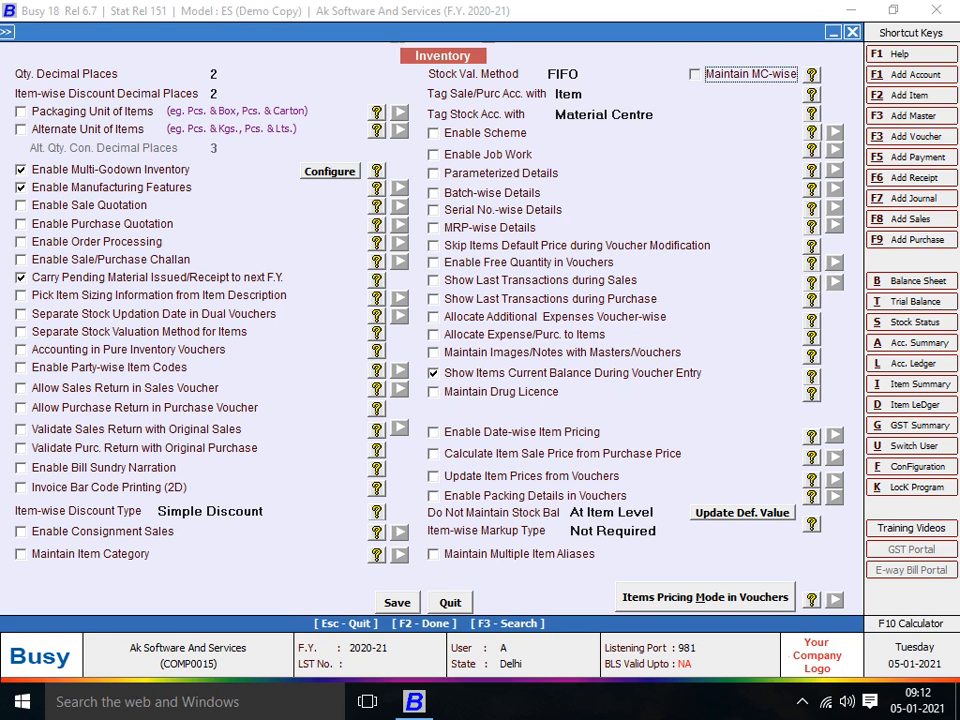
key("space")
left_click(434, 174)
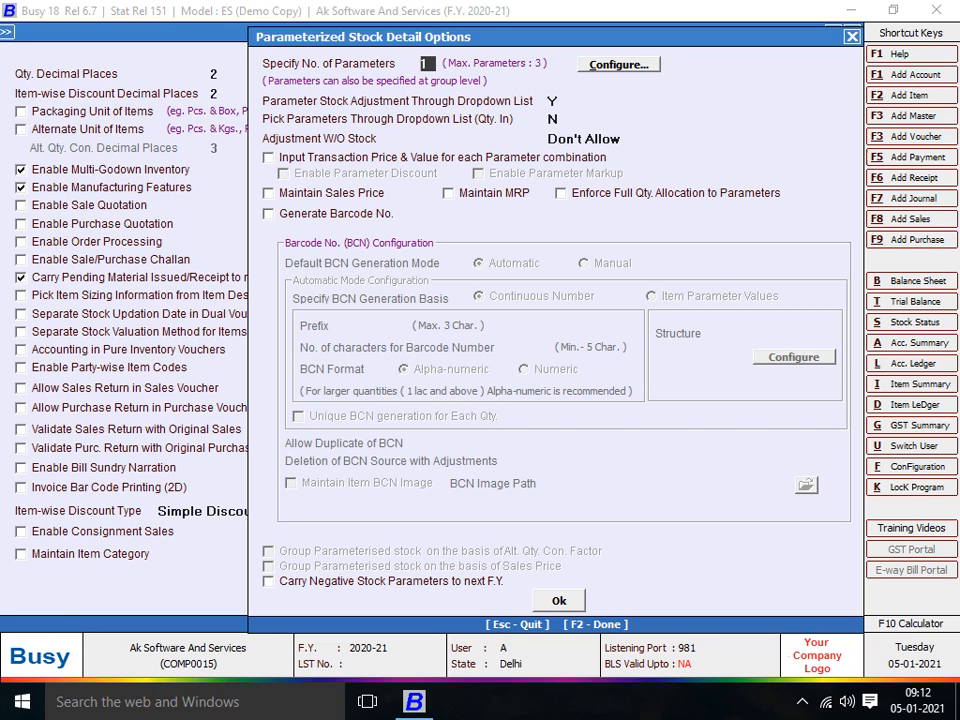
- Specify 3 stock parameters and name the first one DGN NO with 20 characters
type("3")
key("Return")
key("Return")
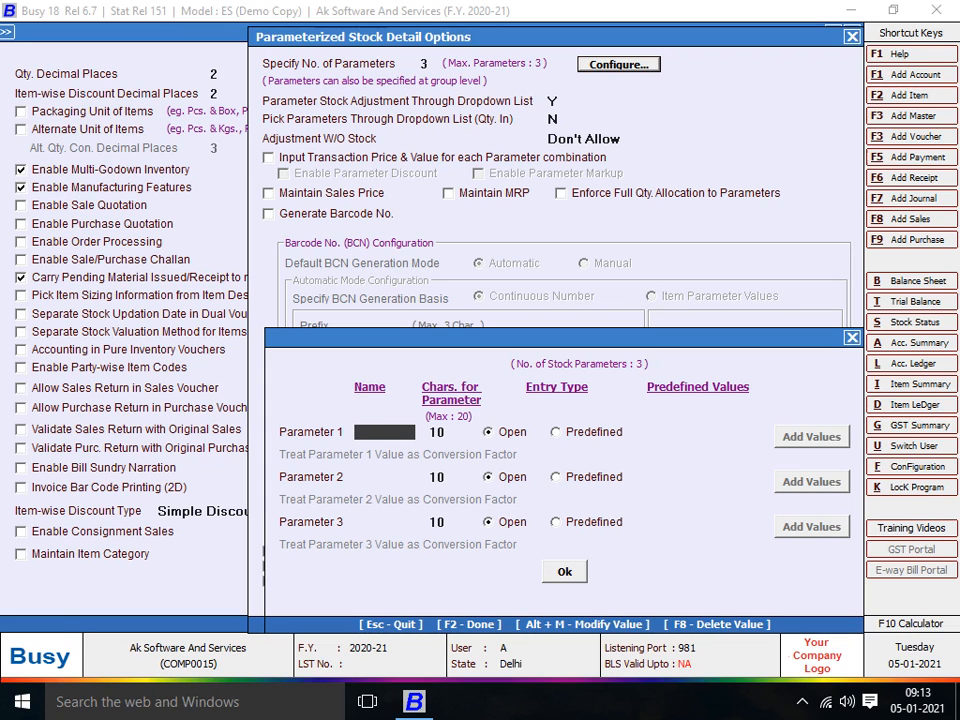
type("DGN NO")
key("Return")
key("Return")
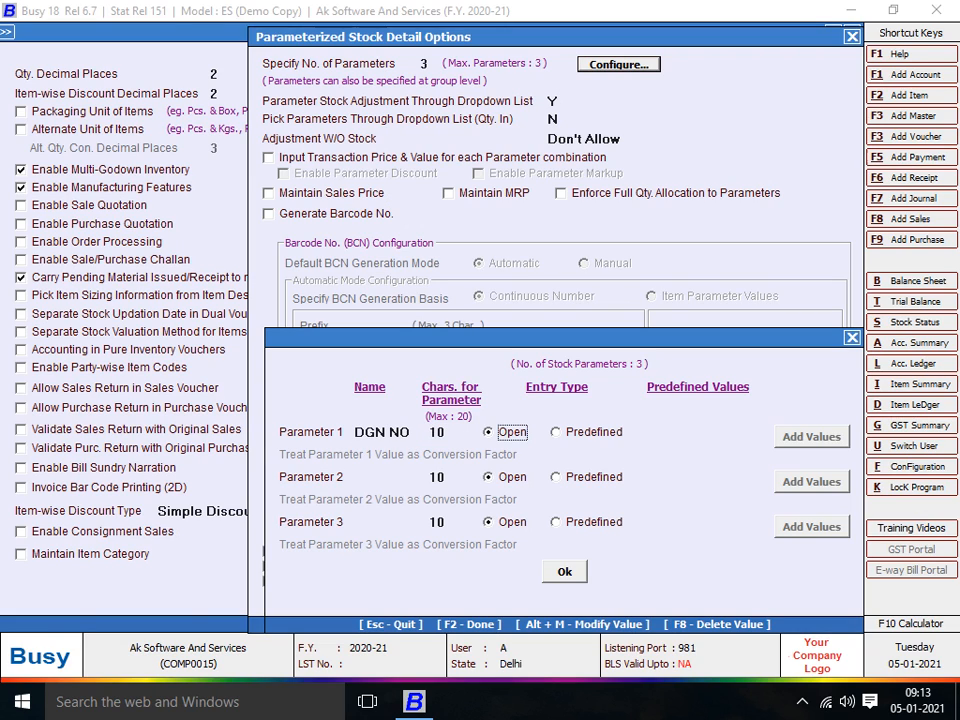
key("shift+Tab")
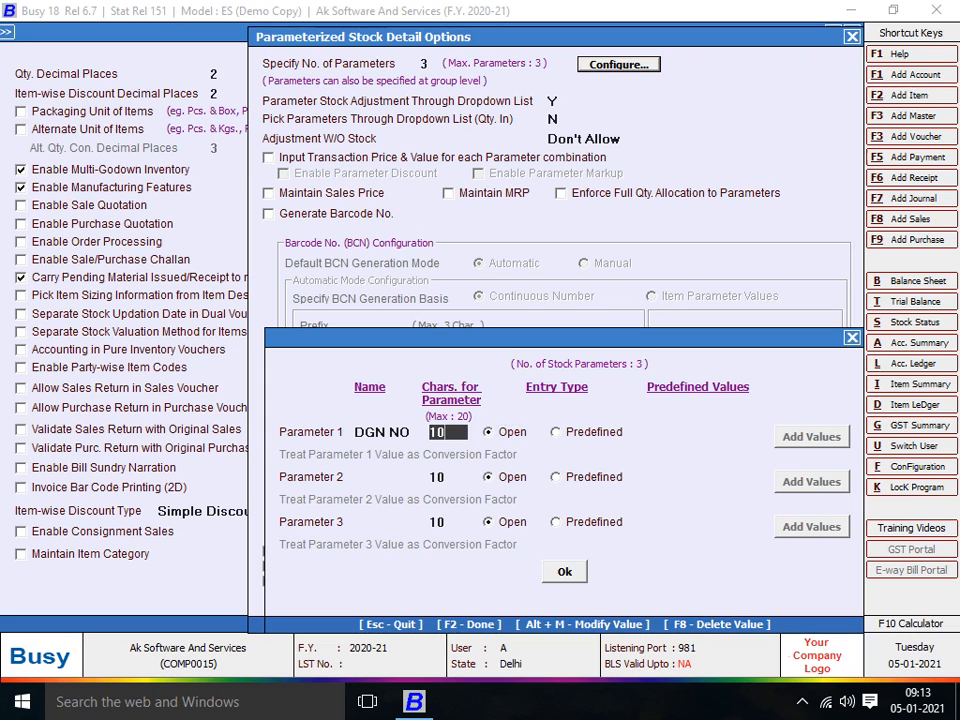
type("20")
key("Return")
key("Return")
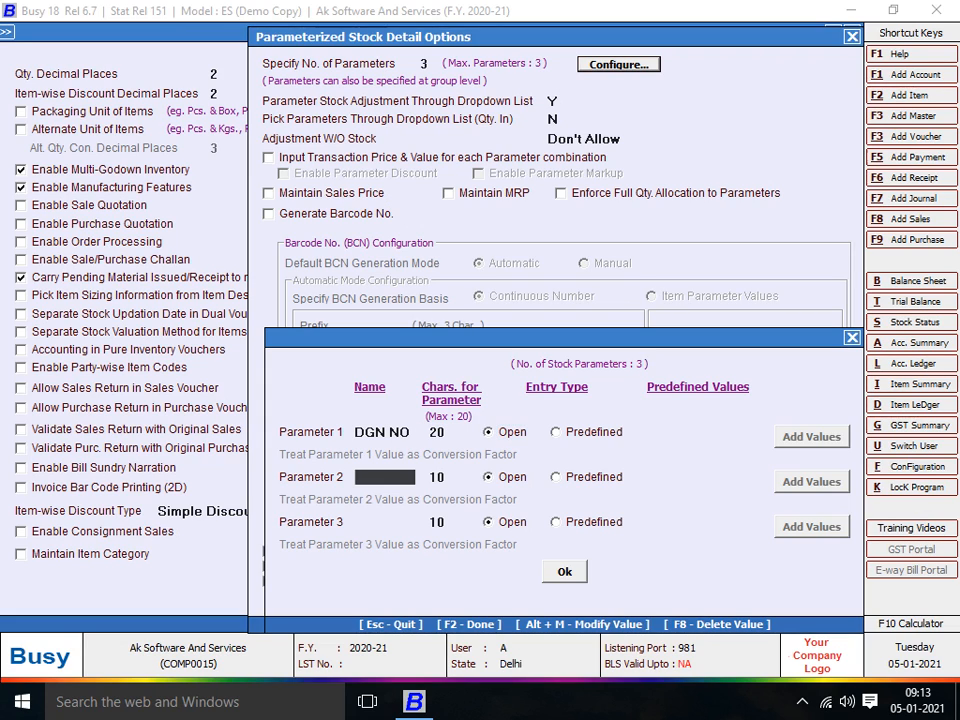
- Add parameters COLOUR and STYLE NO, each 20 characters long, and confirm
type("COLOPUR")
key("BackSpace")
key("BackSpace")
key("BackSpace")
type("UR")
key("Return")
type("20")
key("Return")
key("Return")
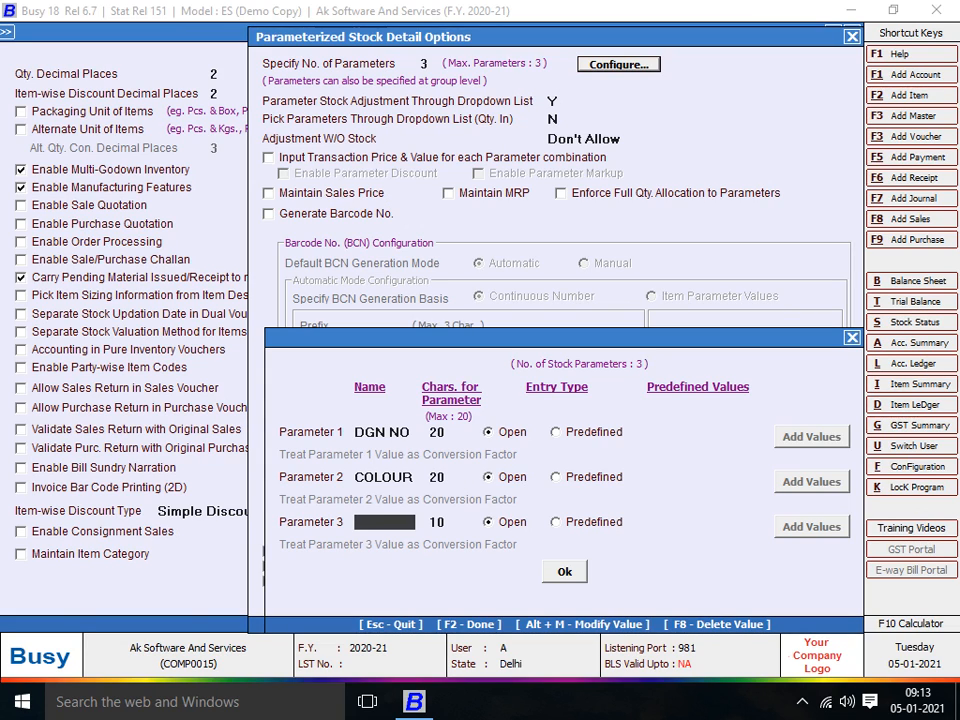
type("STYLE NO")
key("Return")
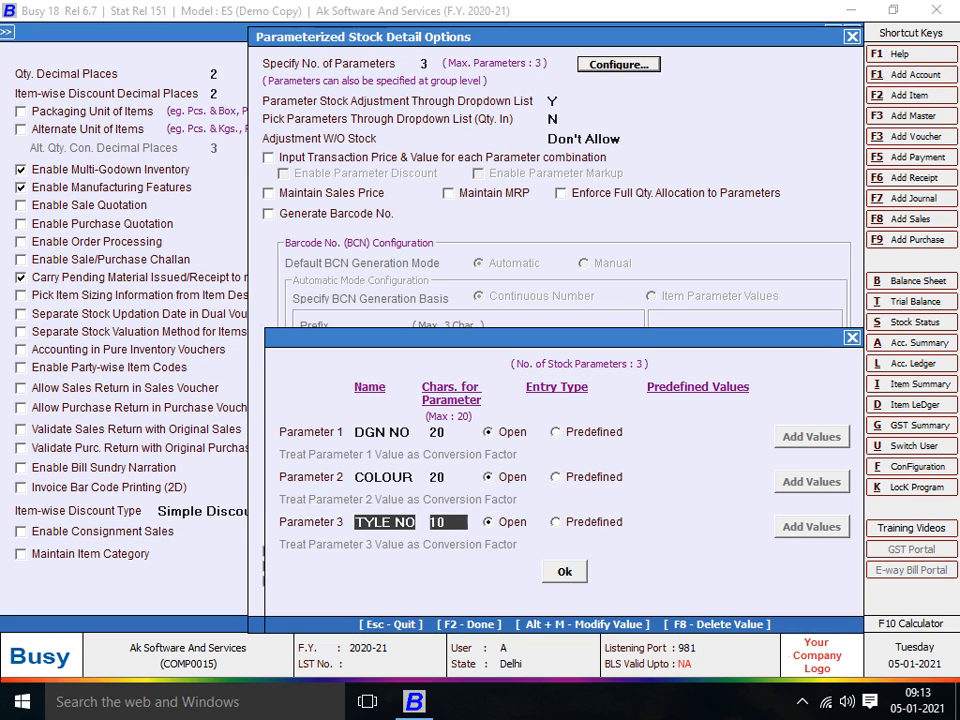
type("20")
key("Return")
key("Return")
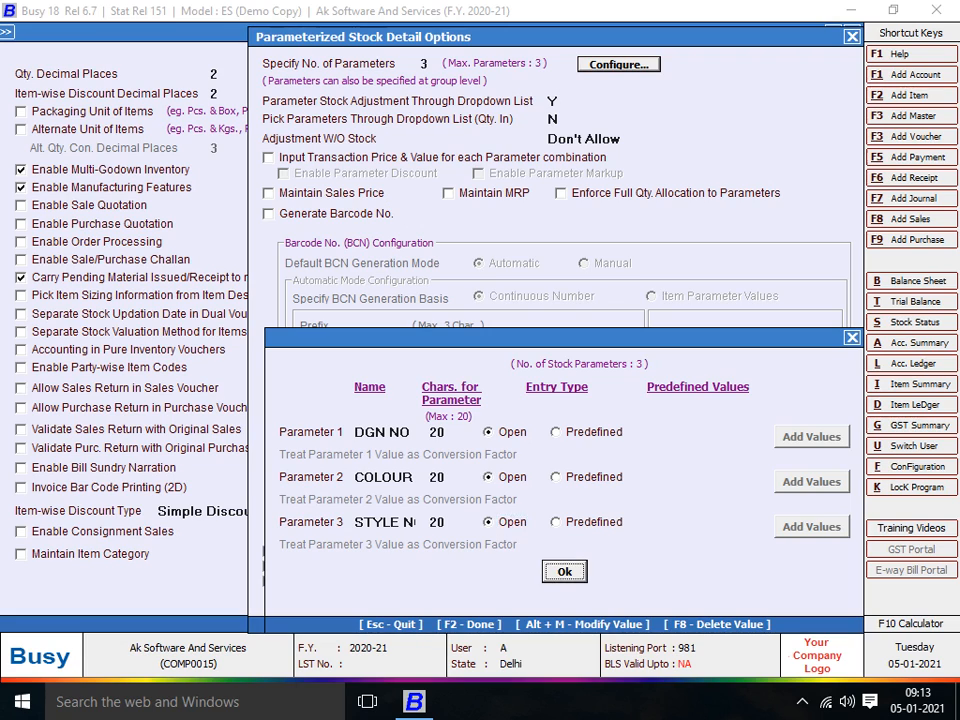
key("Return")
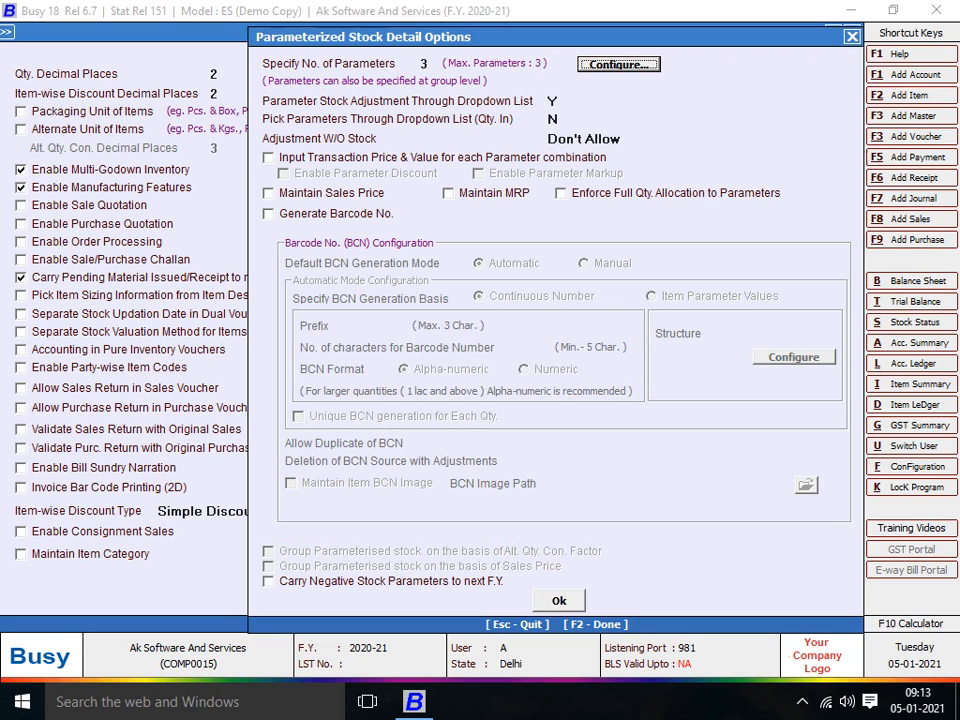
- Tick Generate Barcode No., keeping automatic continuous 6-character numbering
left_click(268, 214)
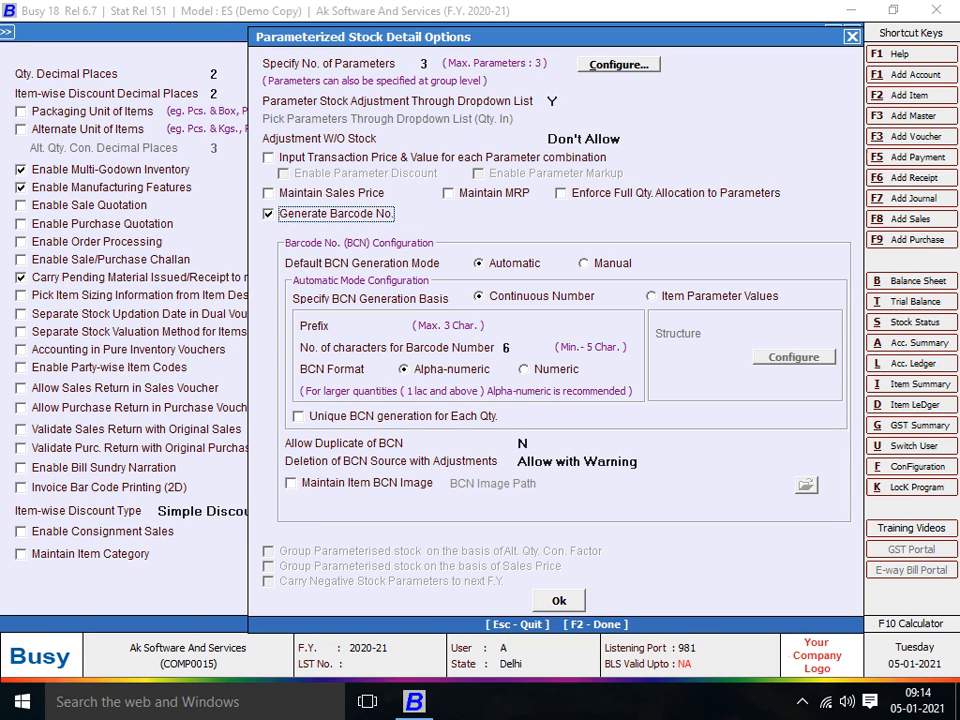
- Switch the BCN Format from Alpha-Numeric to Numeric
left_click(525, 369)
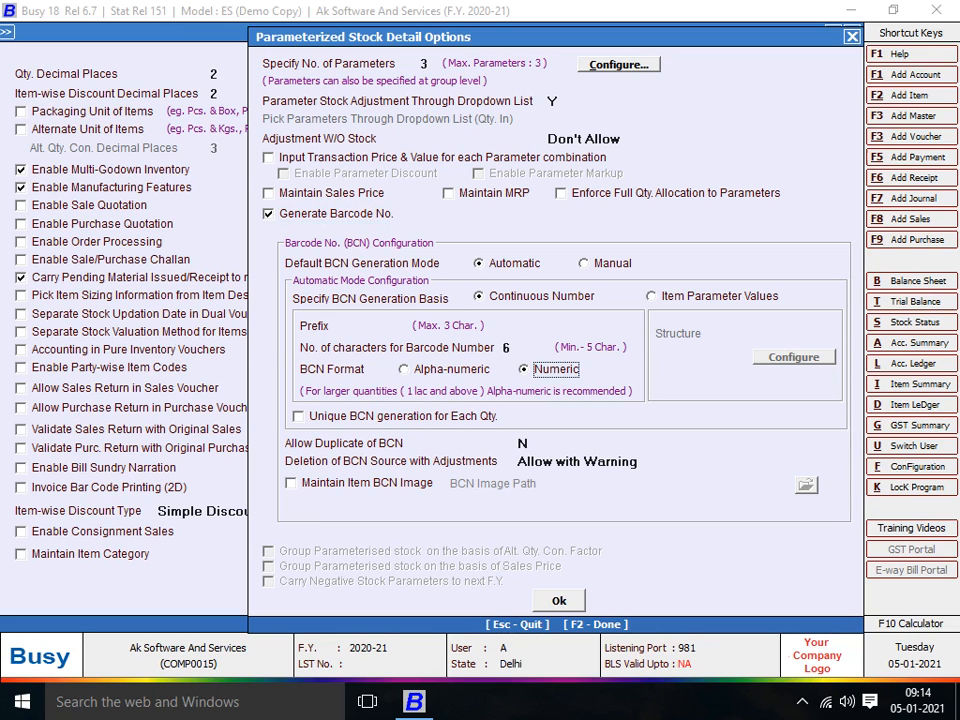
left_click(404, 369)
left_click(525, 369)
- Confirm the parameterized stock options, save the inventory settings and leave Features / Options
key("F2")
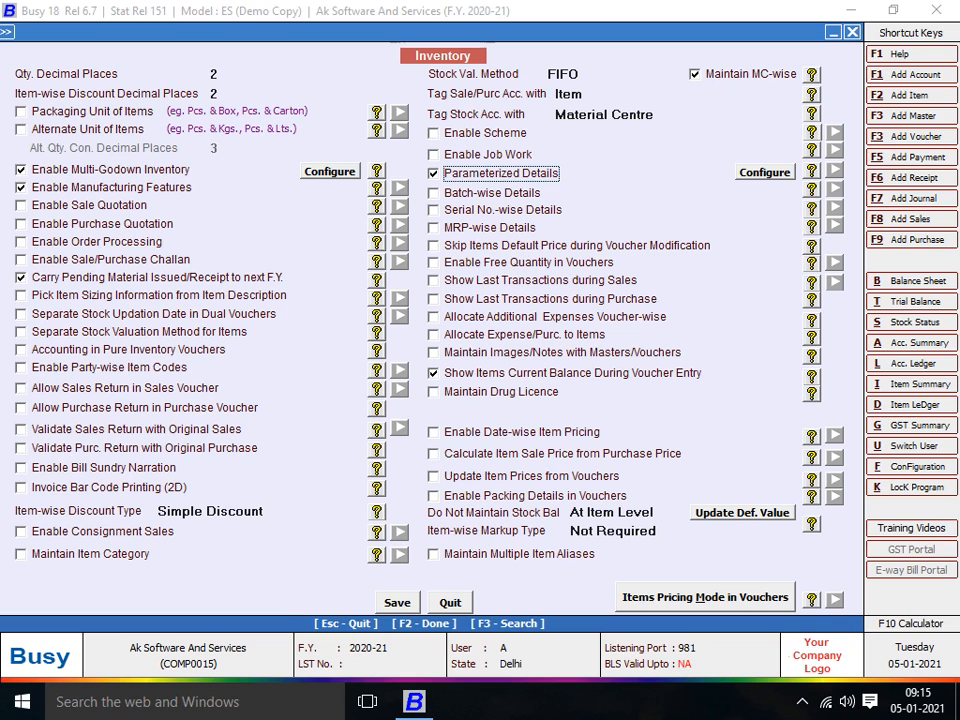
key("F2")
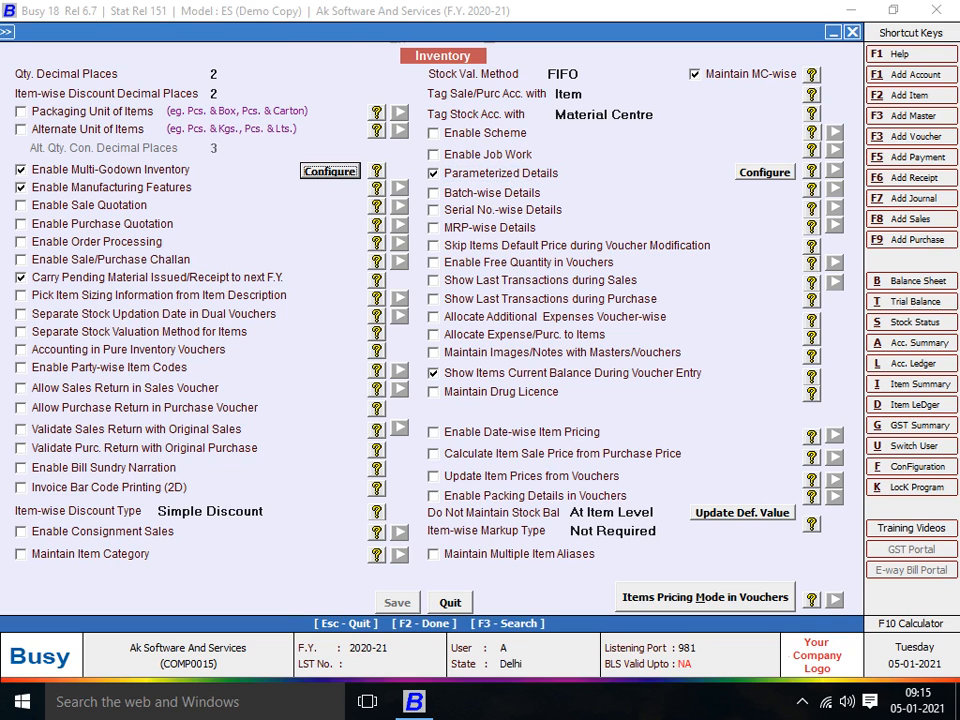
key("Escape")
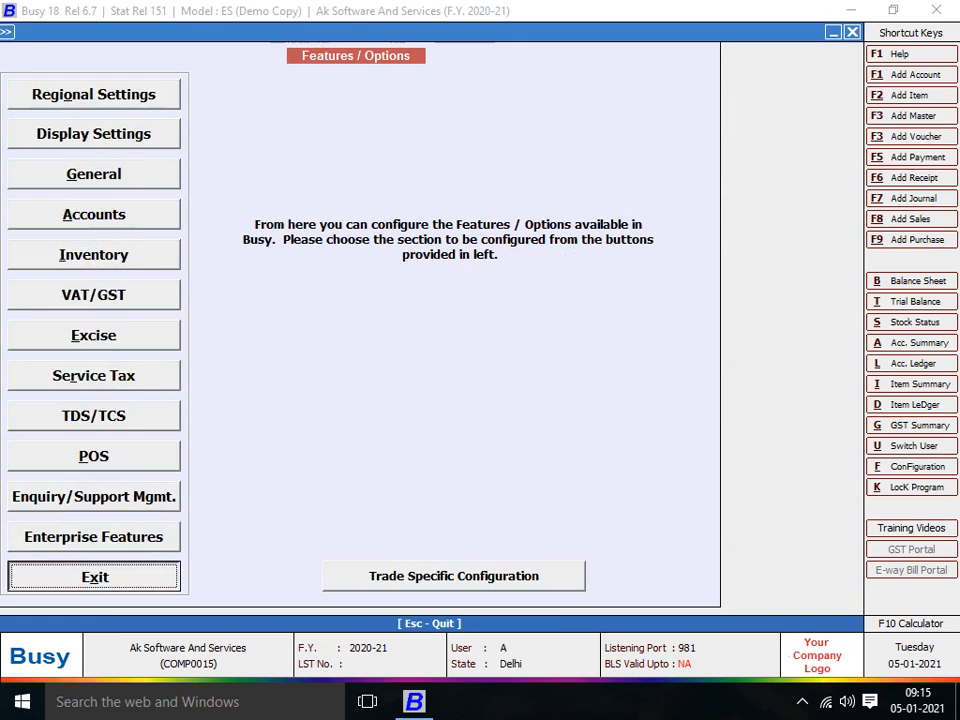
- Bring up Voucher Series Configuration for the Purchase voucher's Main series
key("Down")
key("Down")
key("Down")
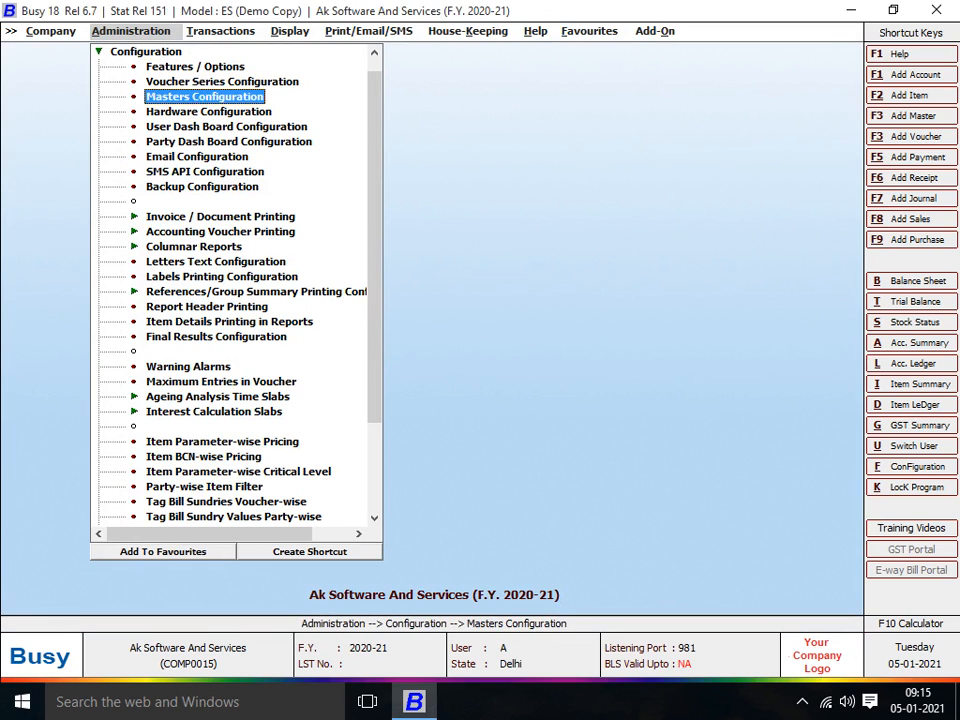
key("Up")
key("Up")
key("Return")
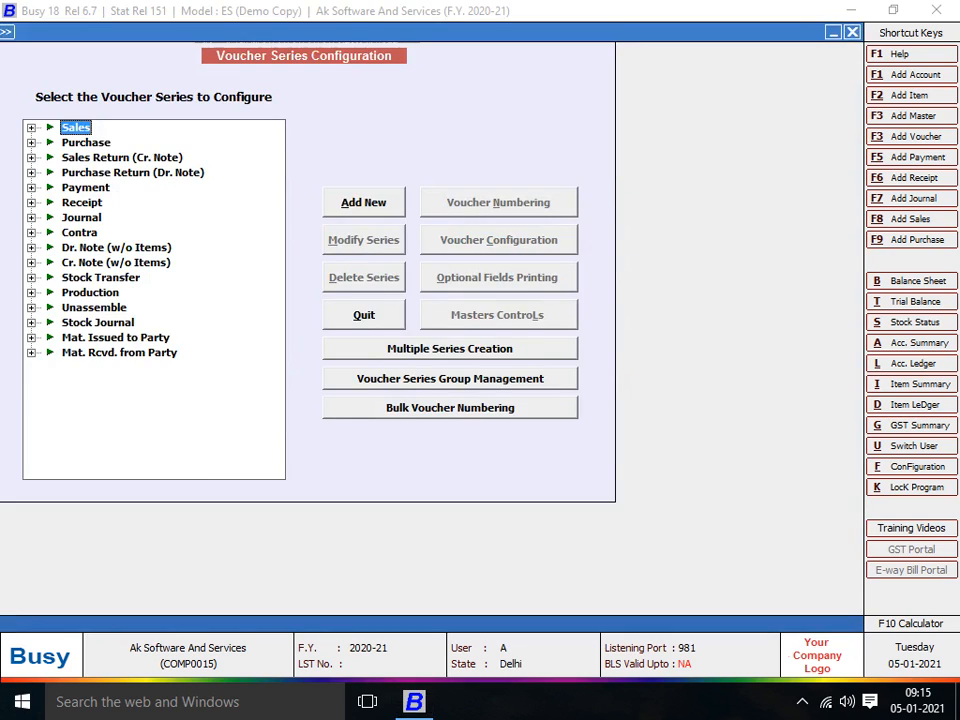
key("Down")
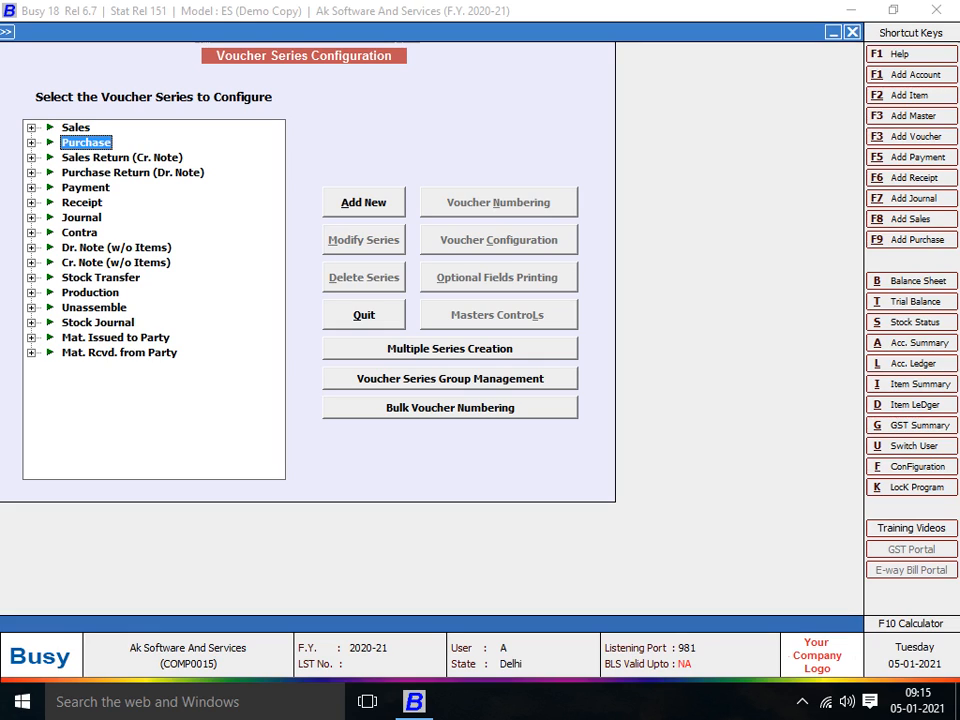
key("Right")
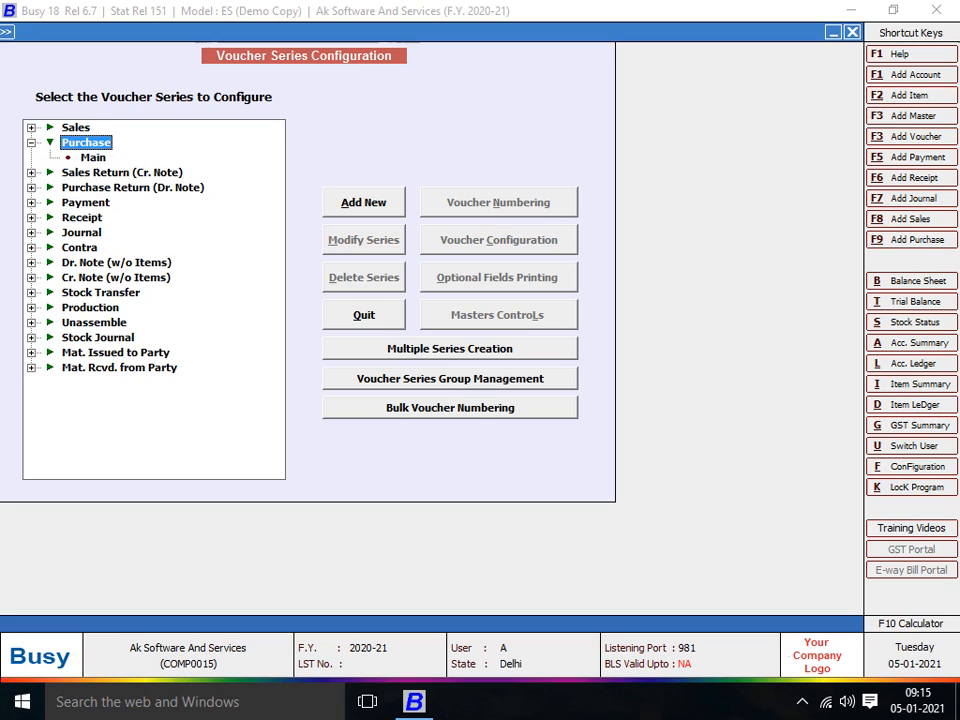
key("Down")
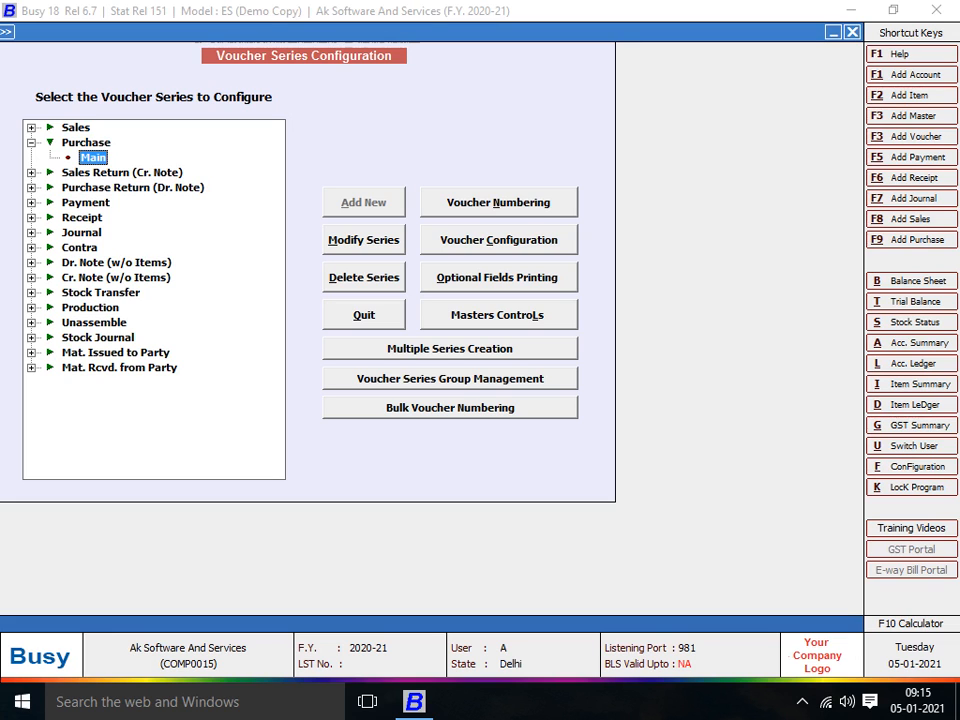
left_click(499, 240)
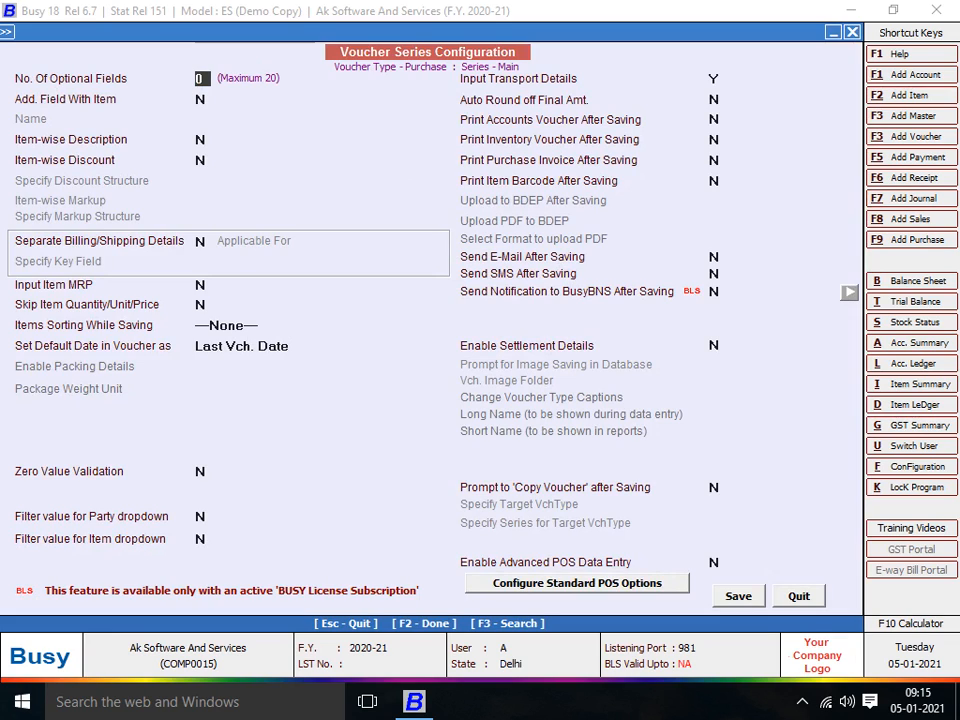
- Set Print Item Barcode After Saving to Y for the Purchase Main series
left_click(714, 181)
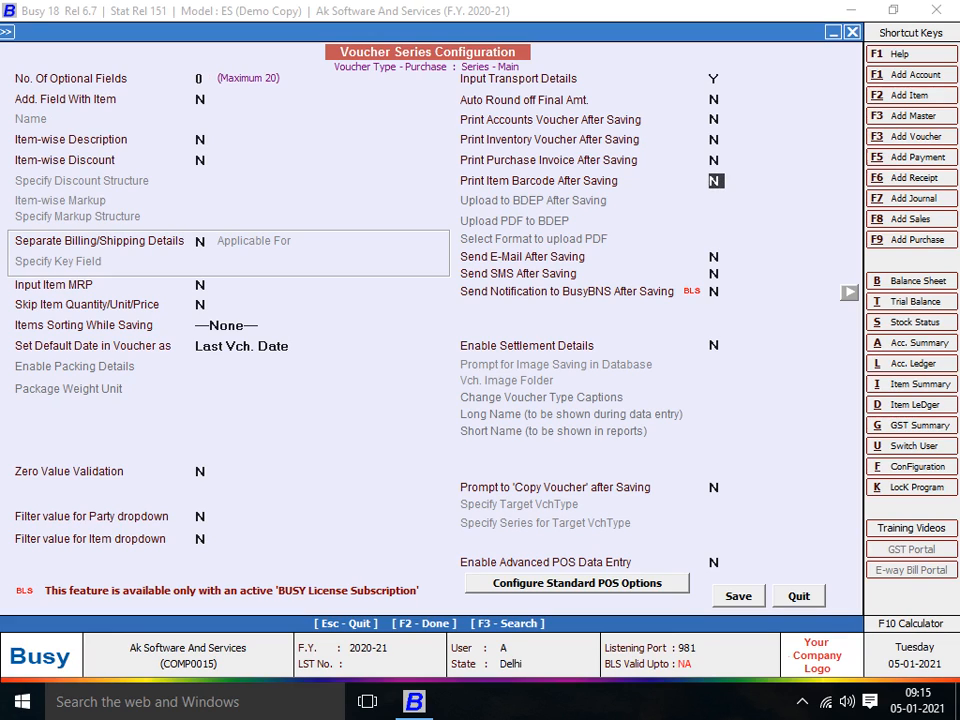
key("y")
key("Down")
key("Down")
key("Down")
key("Up")
key("Down")
key("Down")
key("Down")
- Save the Purchase Main configuration, accept the barcode-licence notice, and exit the series list
key("F2")
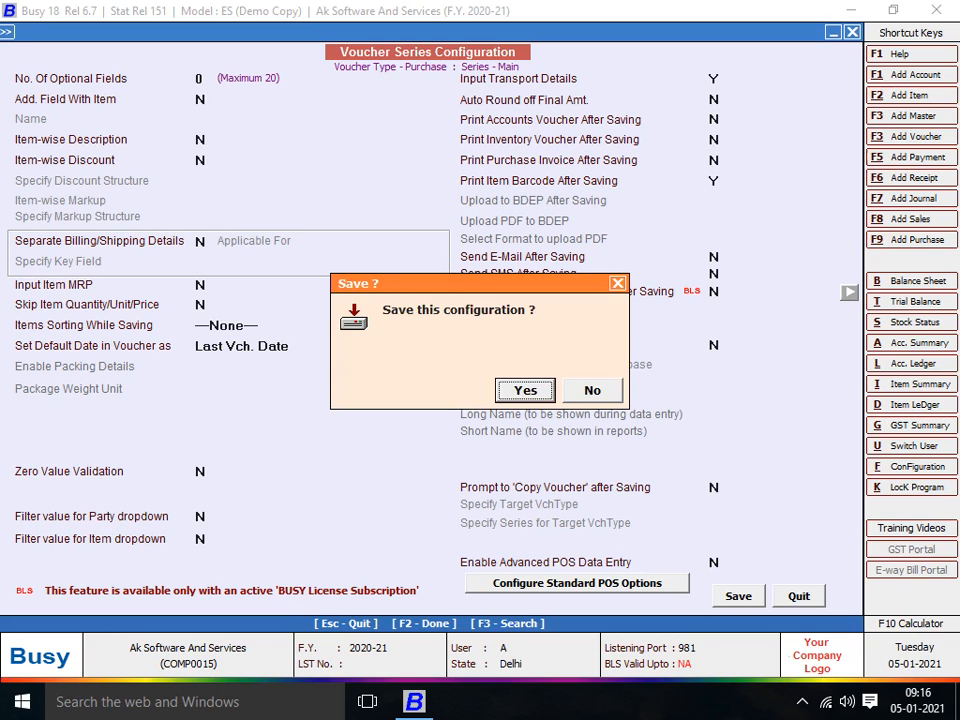
key("Return")
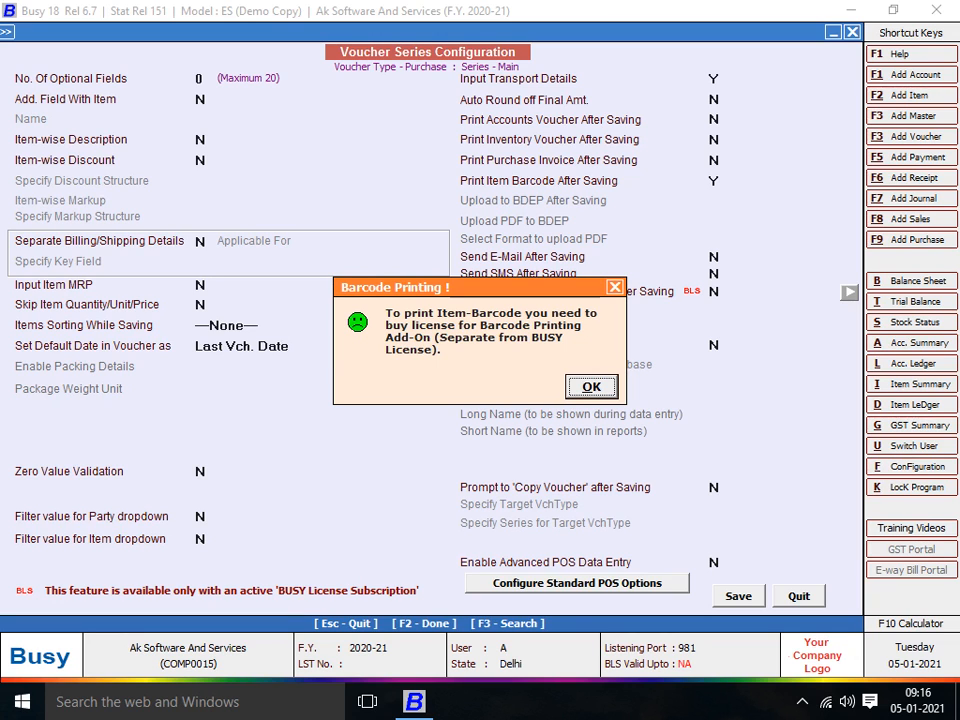
key("Return")
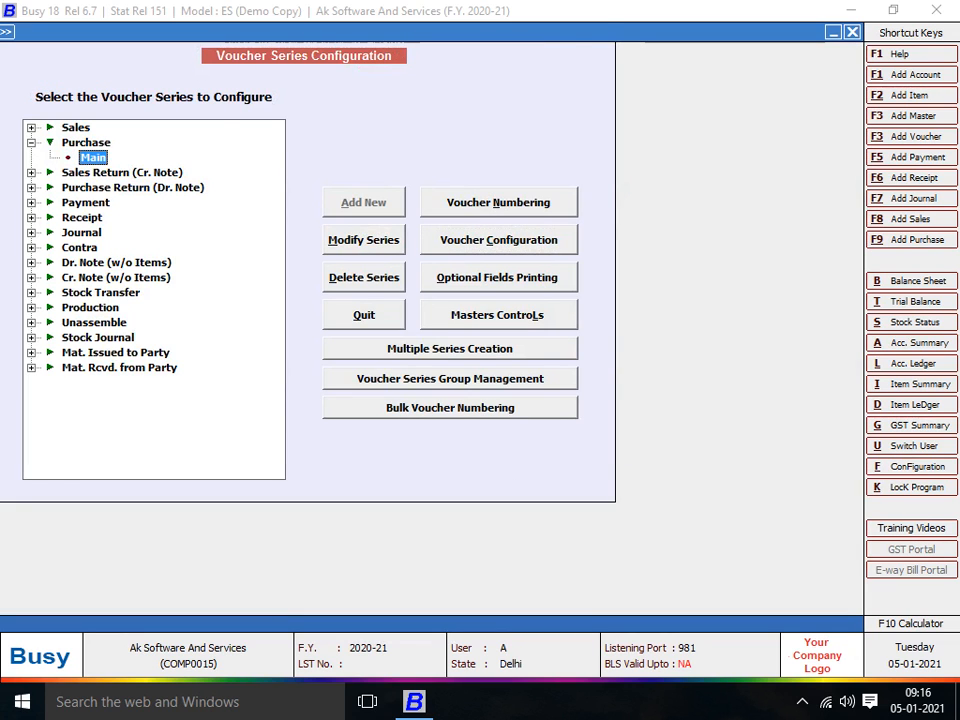
key("Escape")
- Reach Add-On > Item Bar-code Printing, clearing the demo-mode security warning
key("Right")
key("Right")
key("Right")
key("Right")
key("Right")
key("Right")
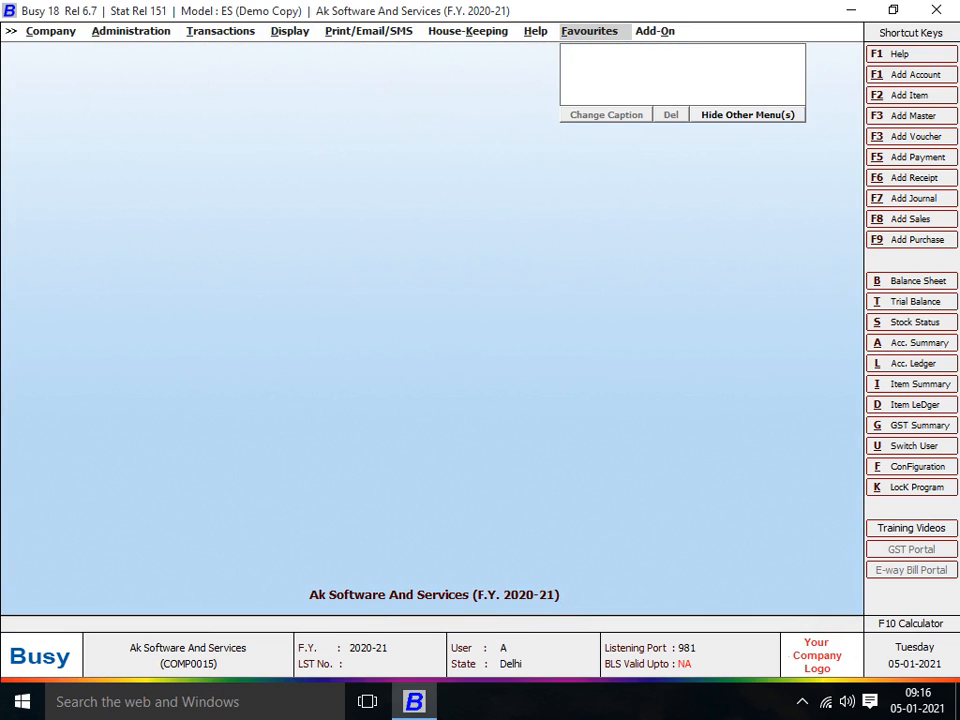
key("Right")
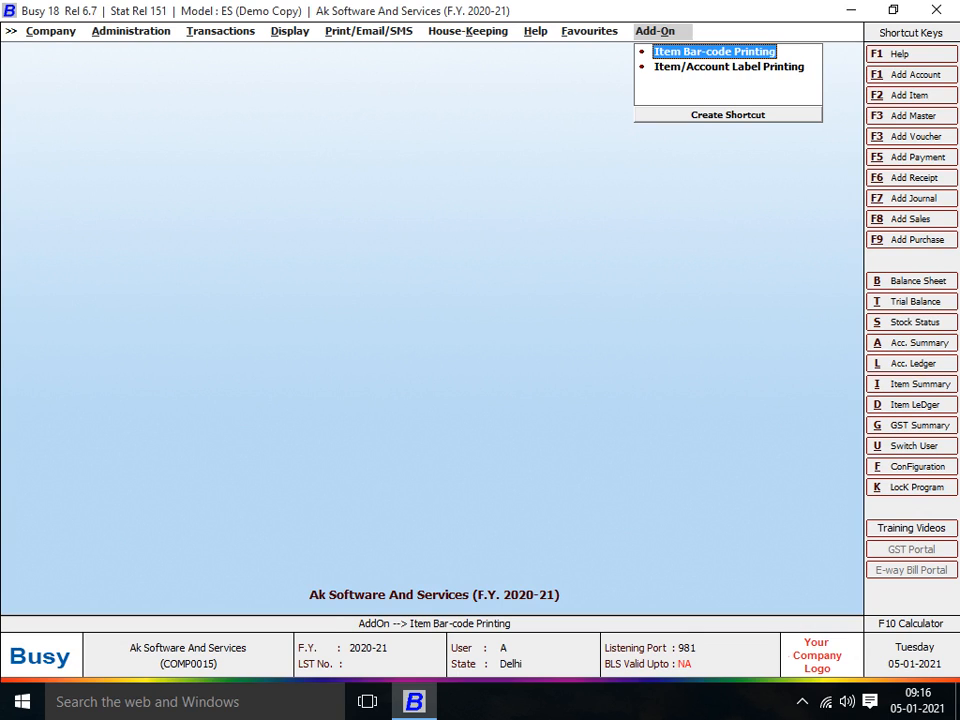
key("Down")
key("Up")
key("Return")
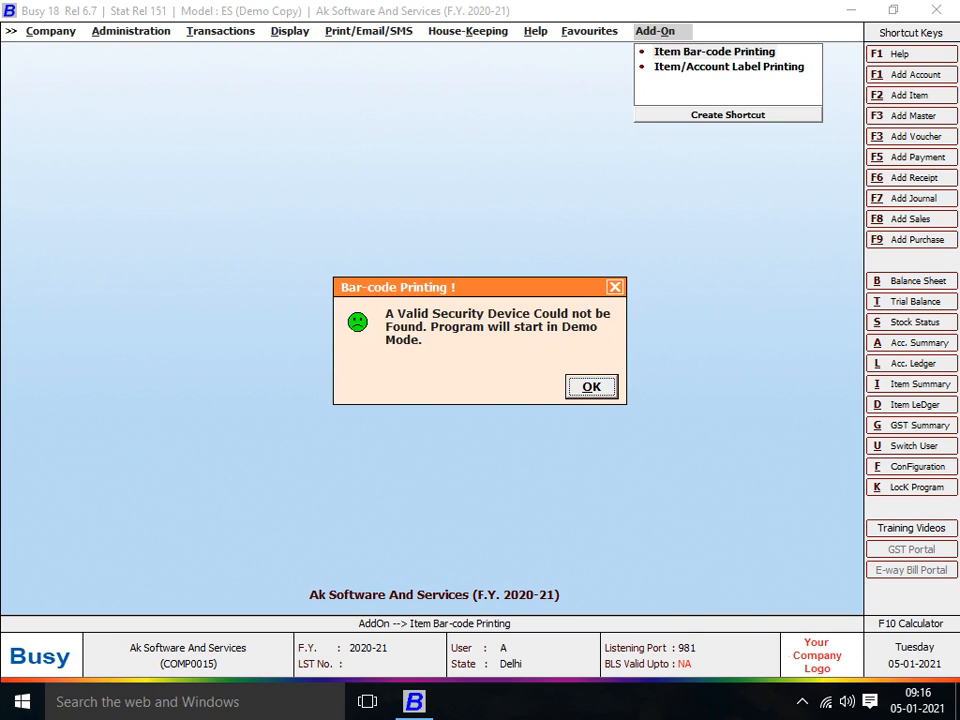
key("Return")
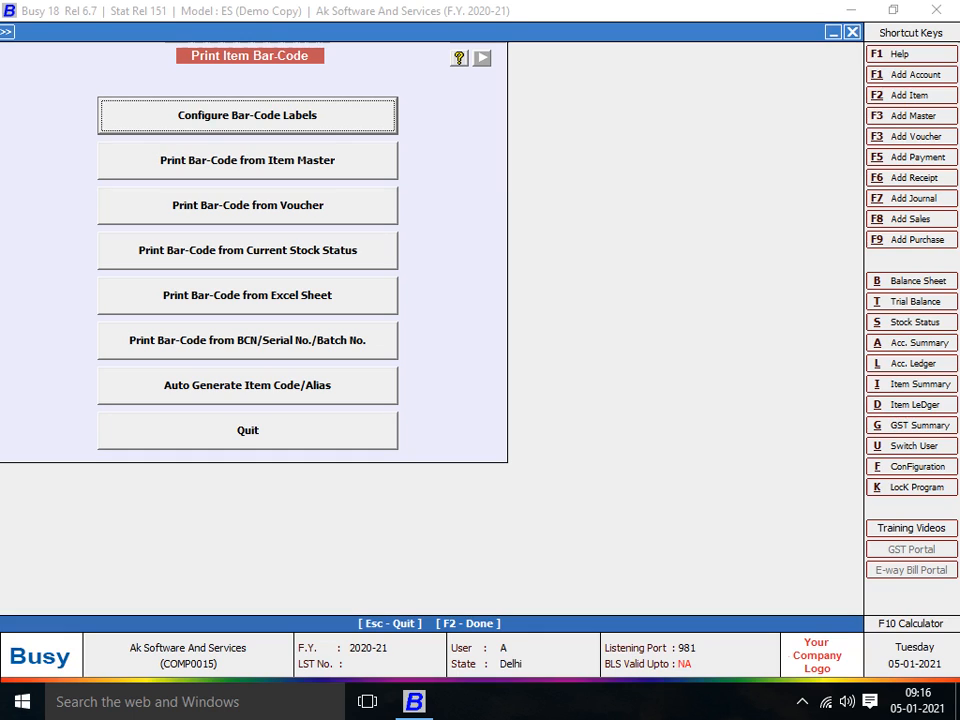
- In Configure Bar-Code Labels, add and save format 'BARCODE 30*50', then configure its sheet
key("Return")
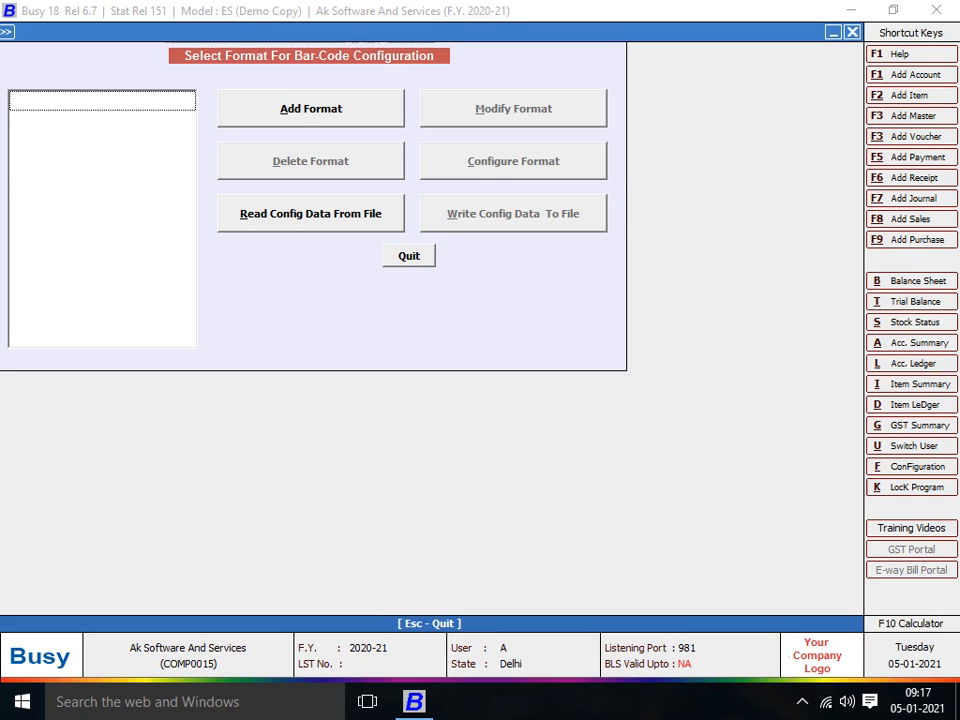
key("alt+a")
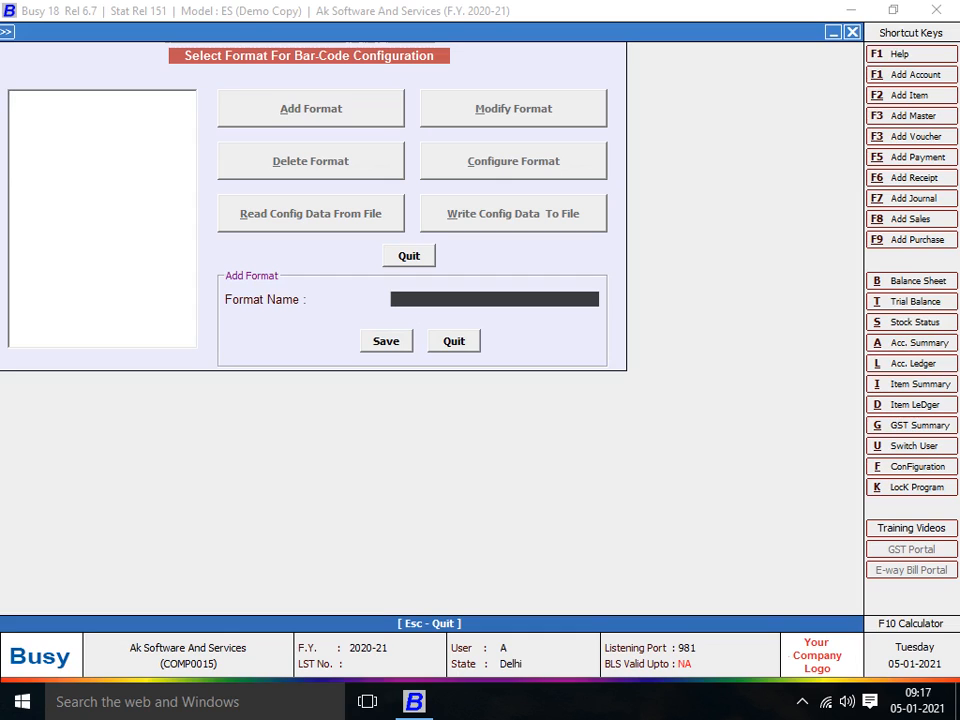
type("BARCODE 30*50")
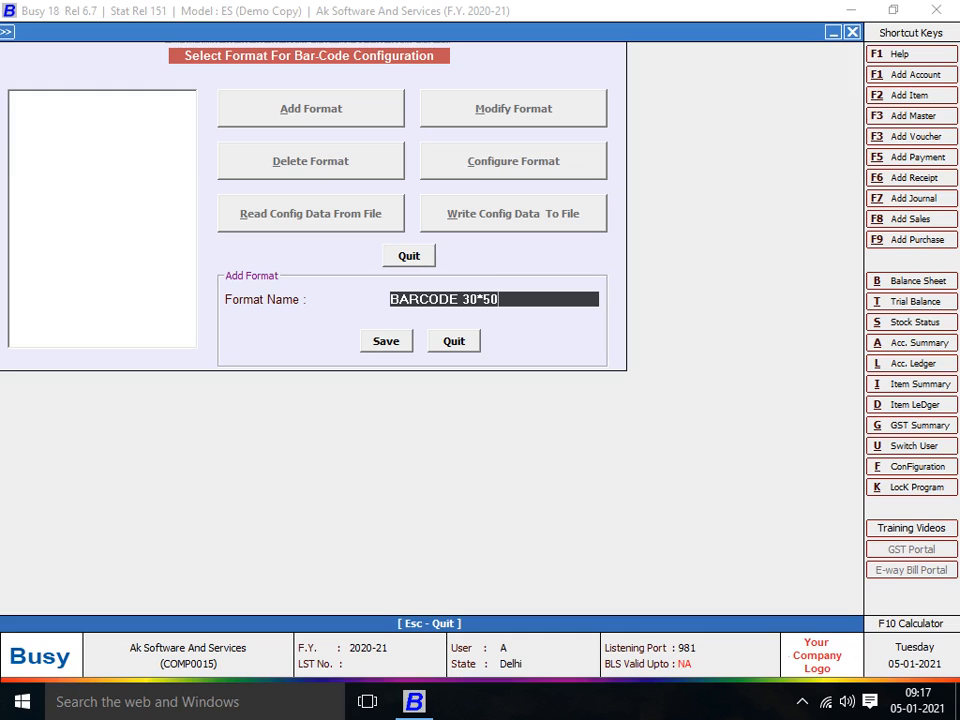
key("Return")
key("Return")
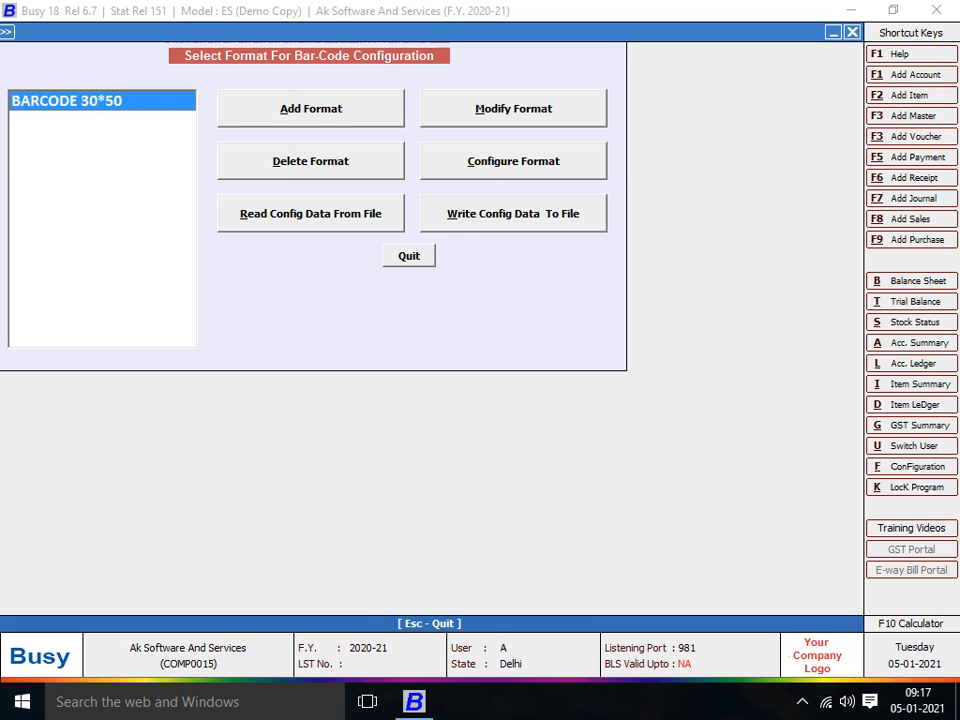
key("alt+c")
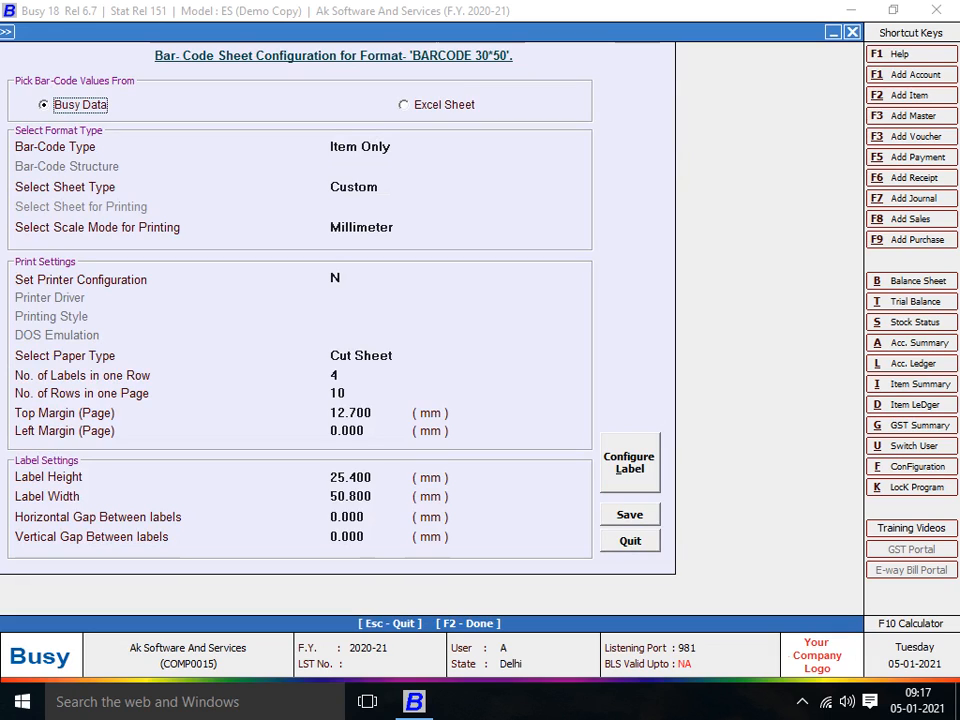
- Keep Busy Data as the source and choose BCN Only as the bar-code type
key("Right")
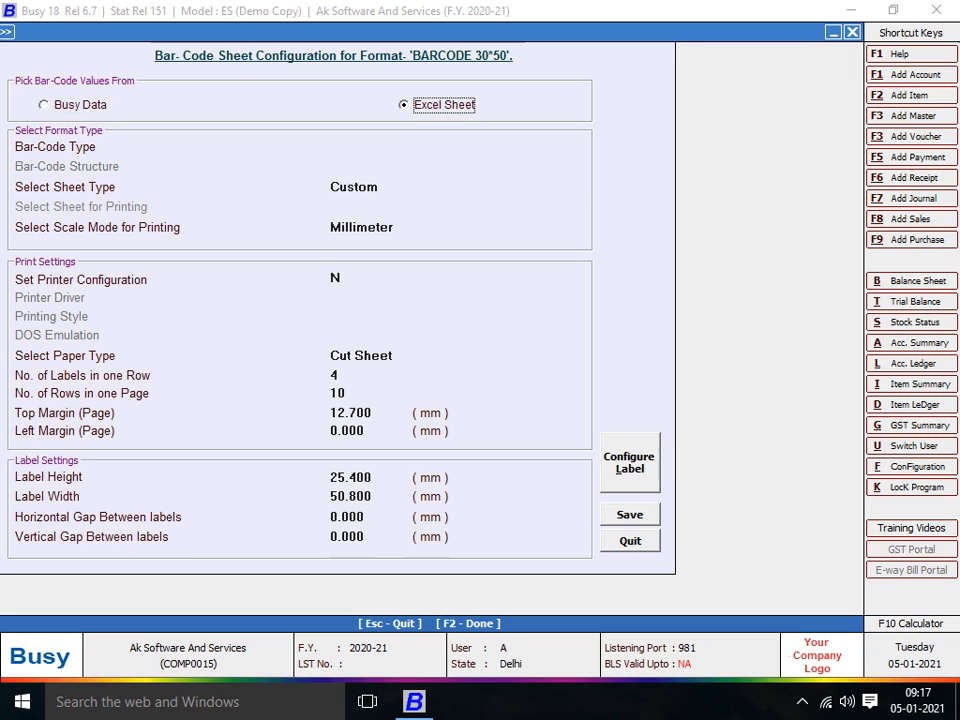
key("Left")
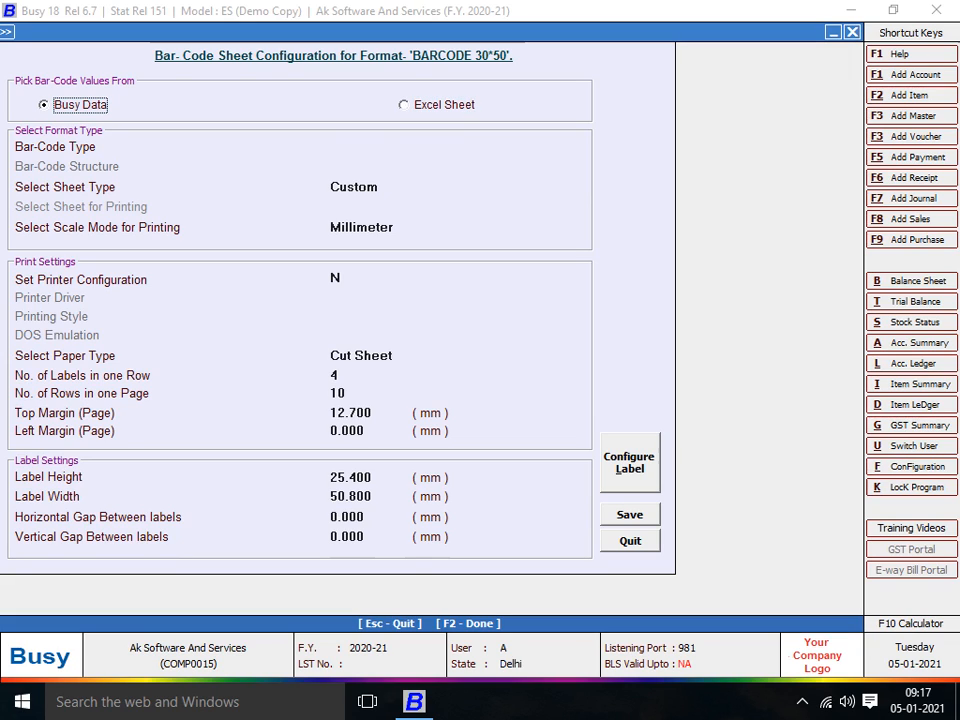
key("Return")
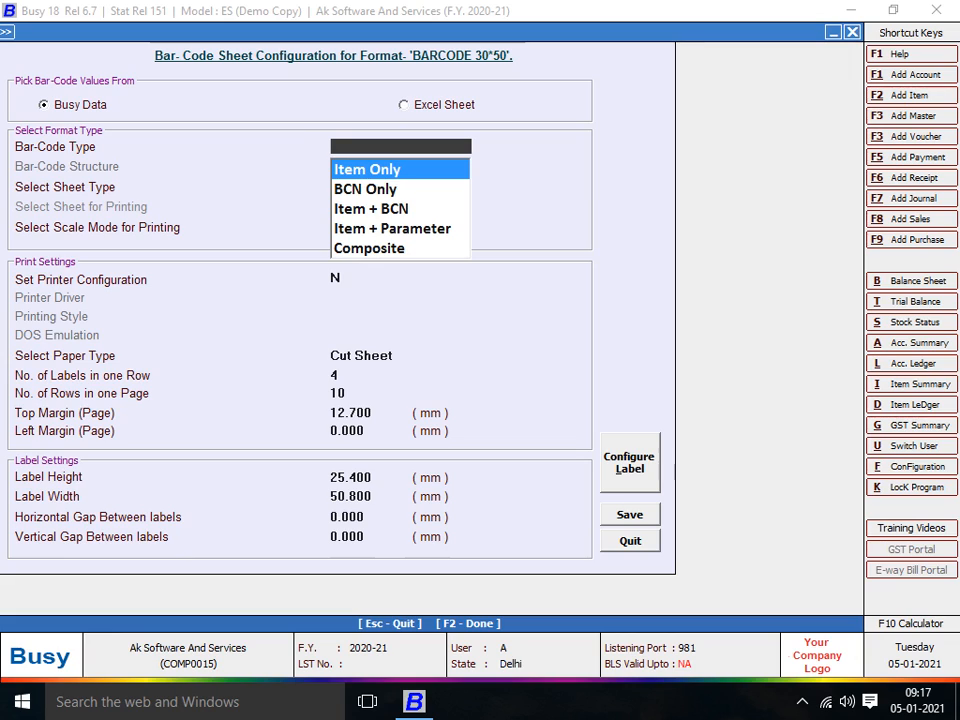
key("Down")
key("Up")
key("Down")
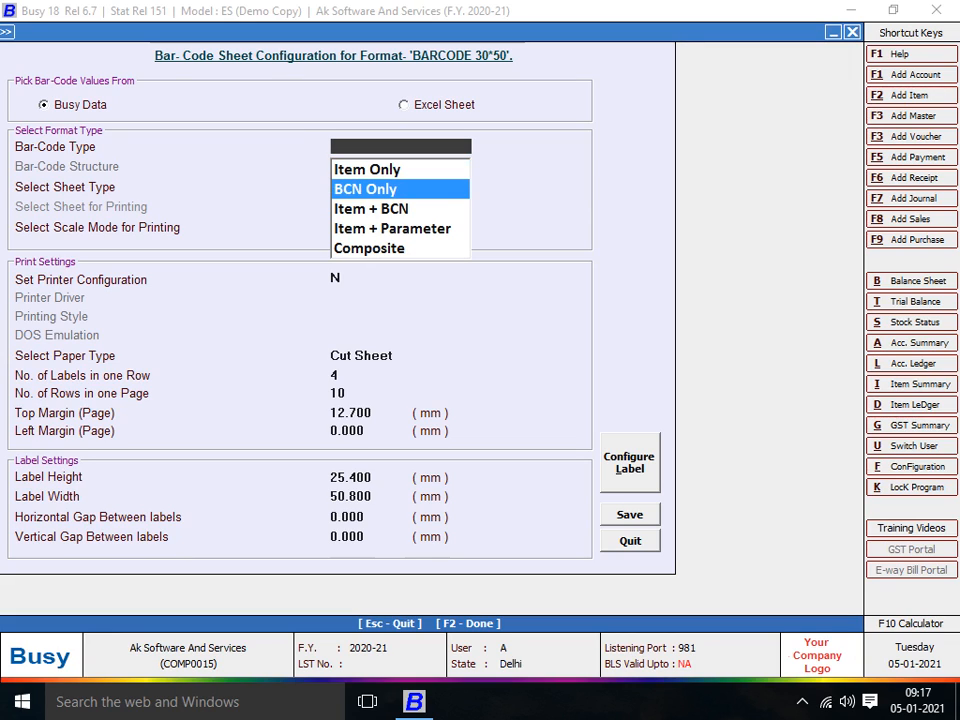
key("Down")
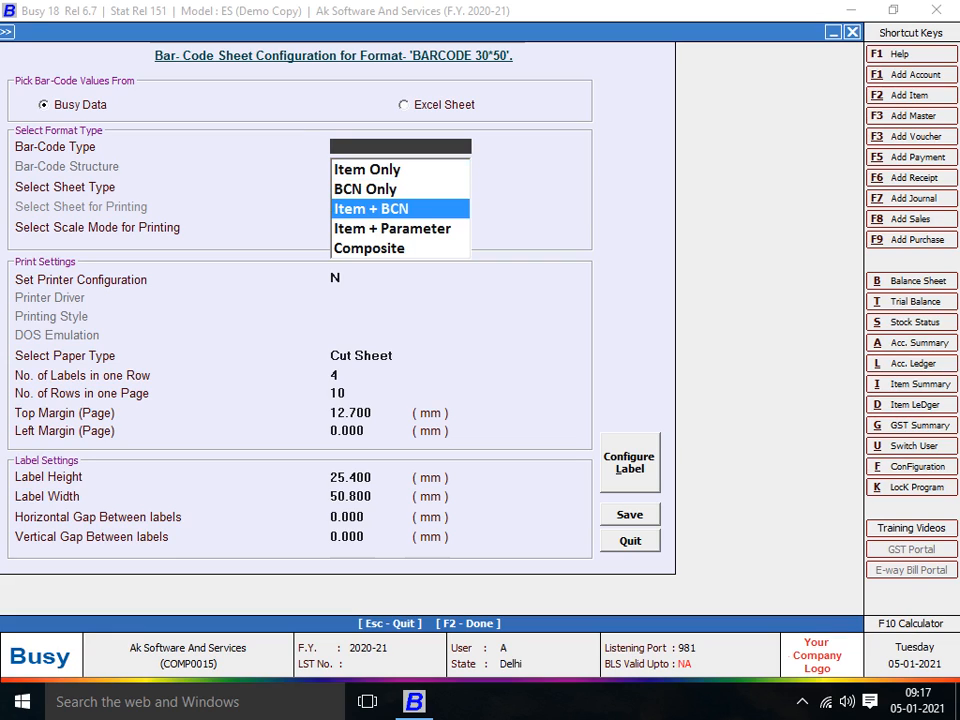
key("Down")
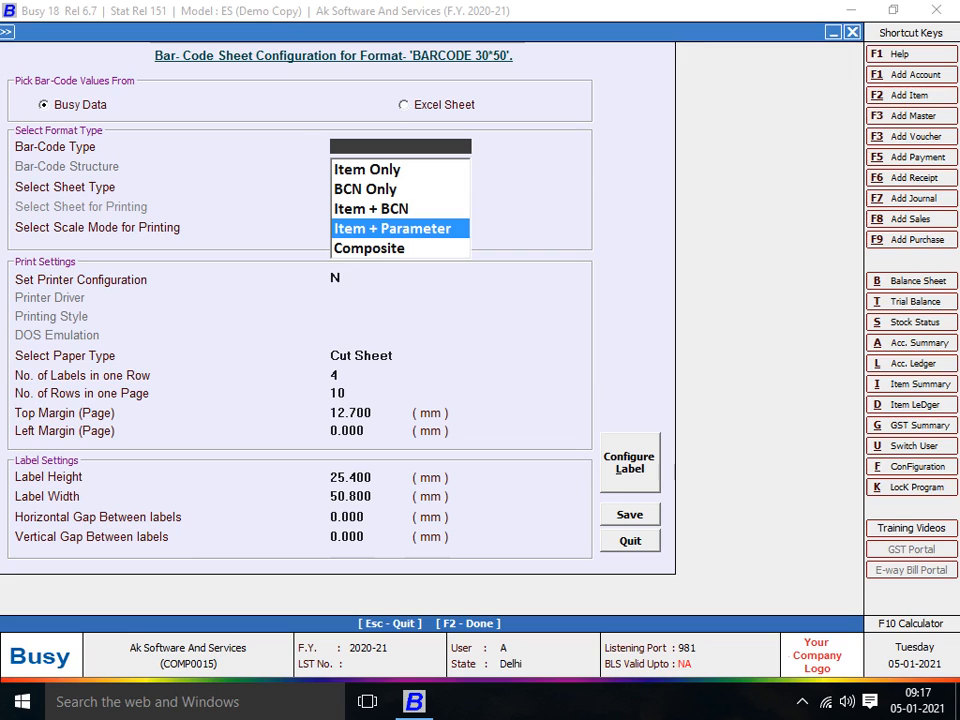
key("Down")
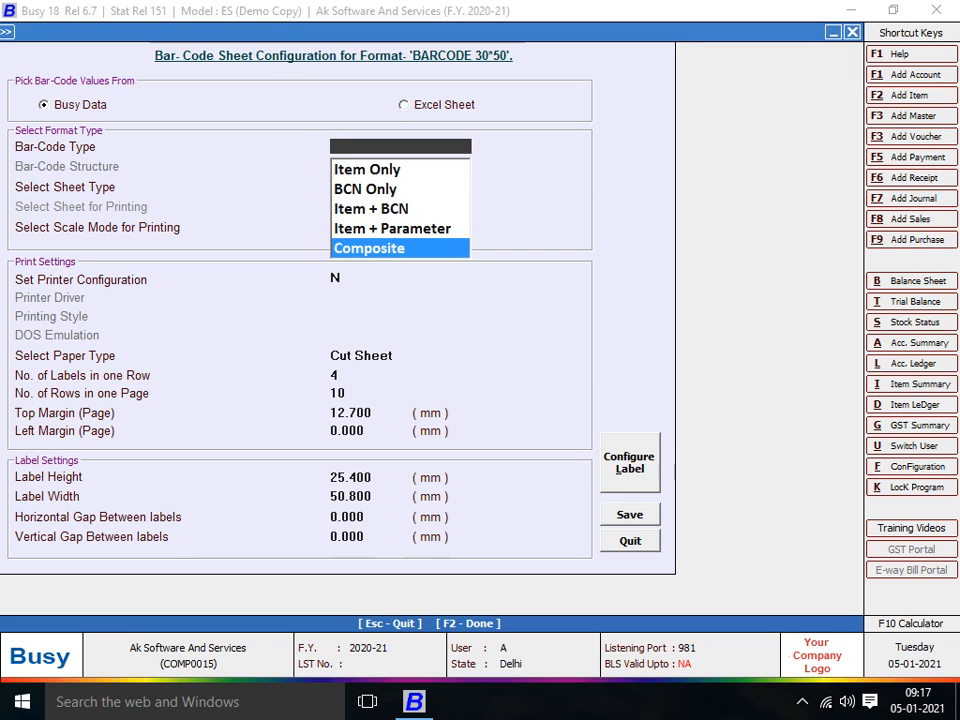
key("Up")
key("Up")
key("Up")
key("Up")
key("Down")
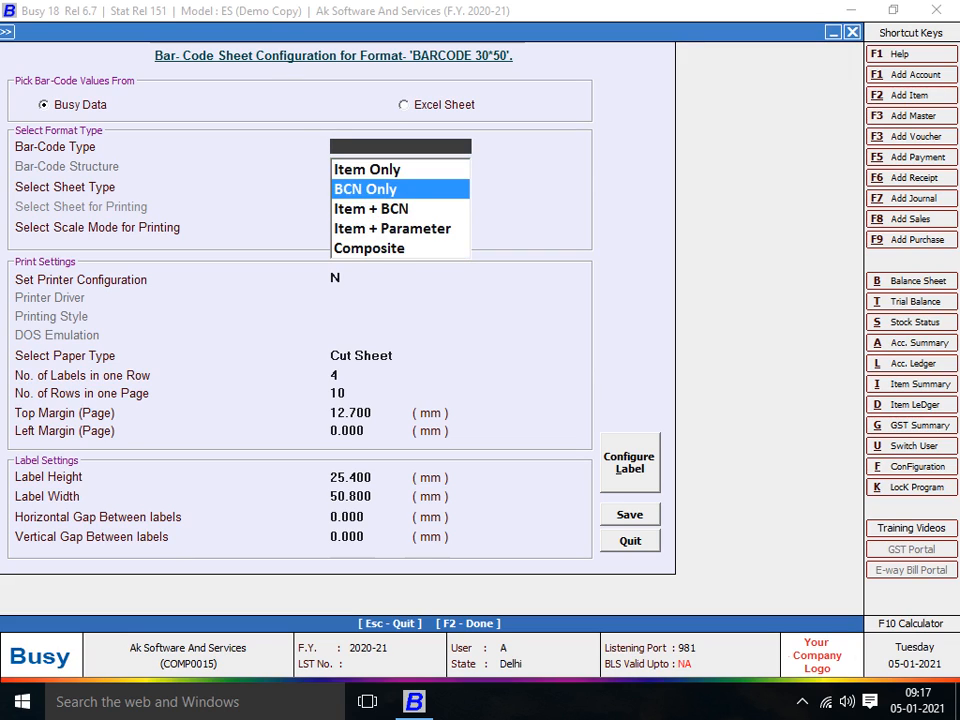
key("Up")
key("Down")
key("Return")
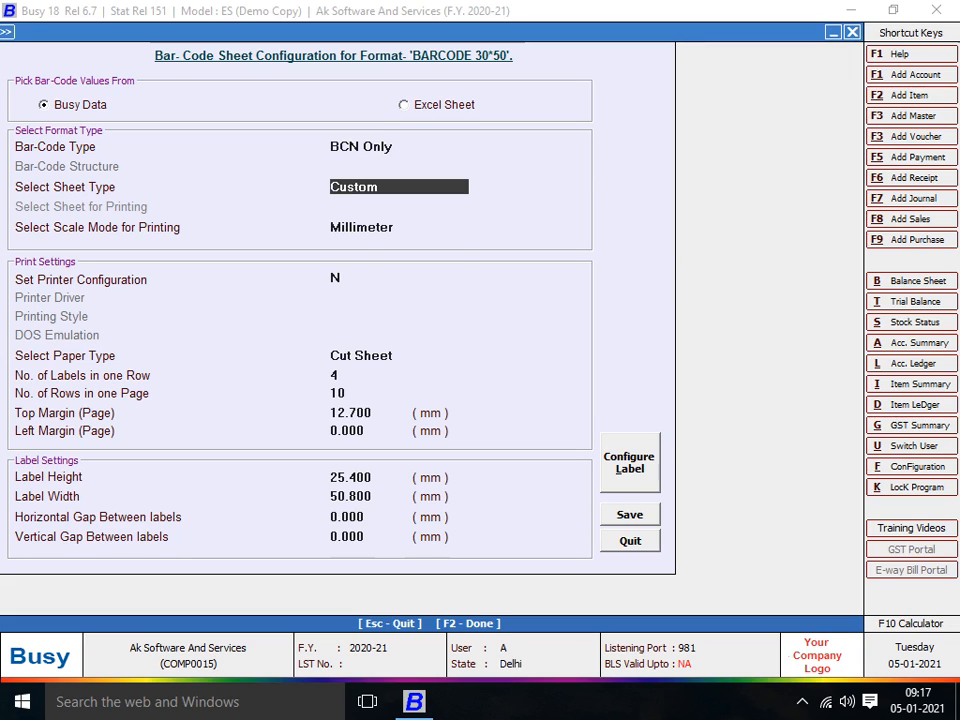
- Keep Custom sheet type, set Scale Mode to Inches and convert existing sizes
key("Return")
key("Up")
key("space")
key("Return")
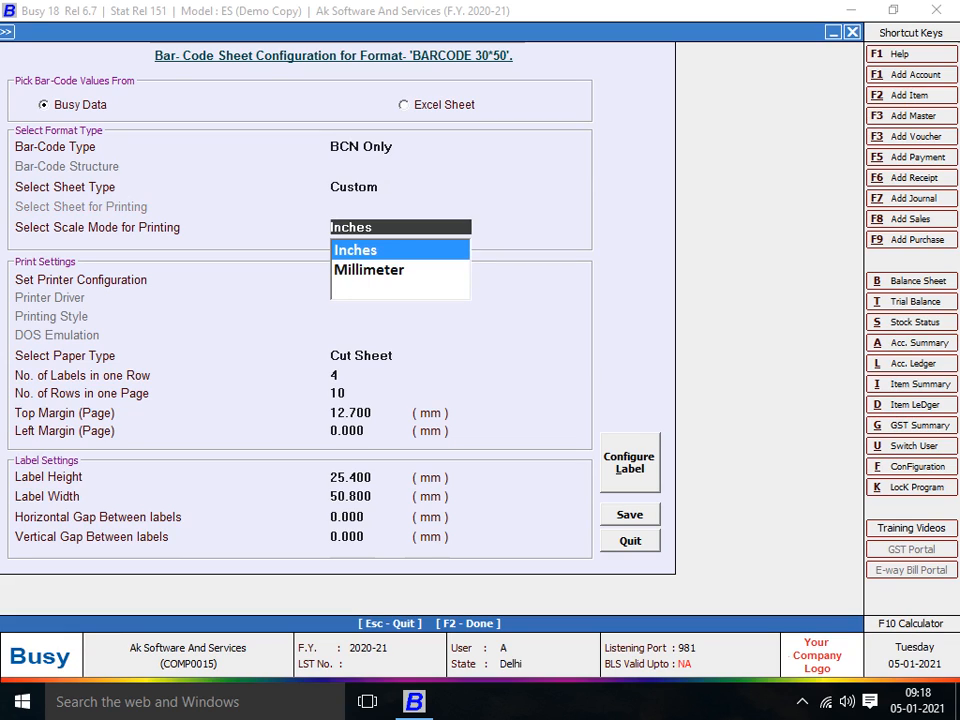
key("Down")
key("Up")
key("Return")
key("Return")
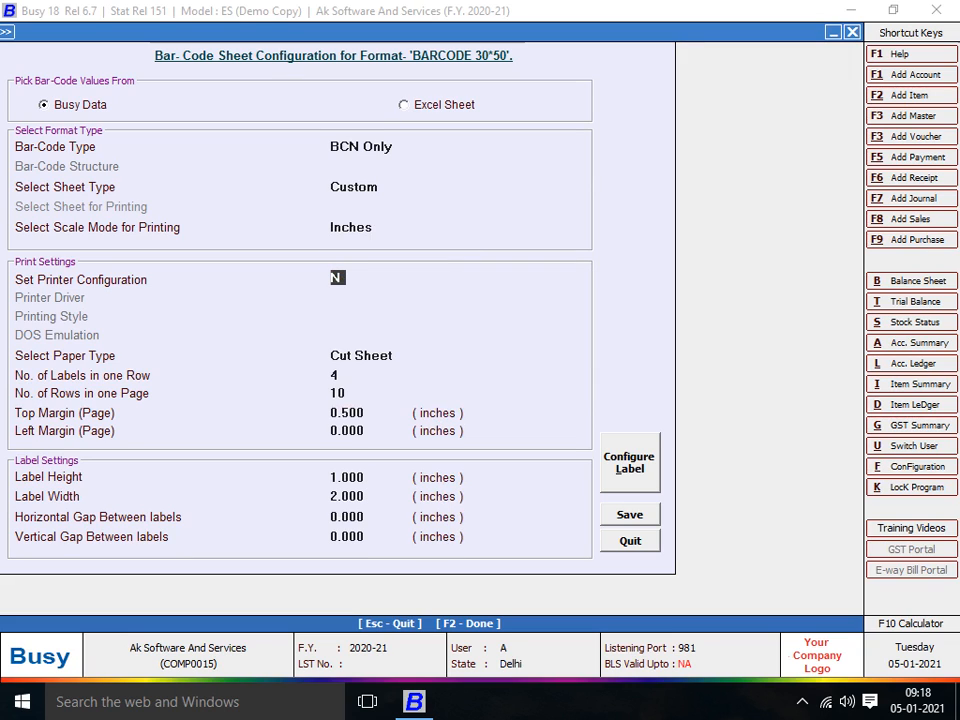
key("Up")
key("Return")
- Turn on printer configuration for the format and select Microsoft Print to PDF as the printer
key("y")
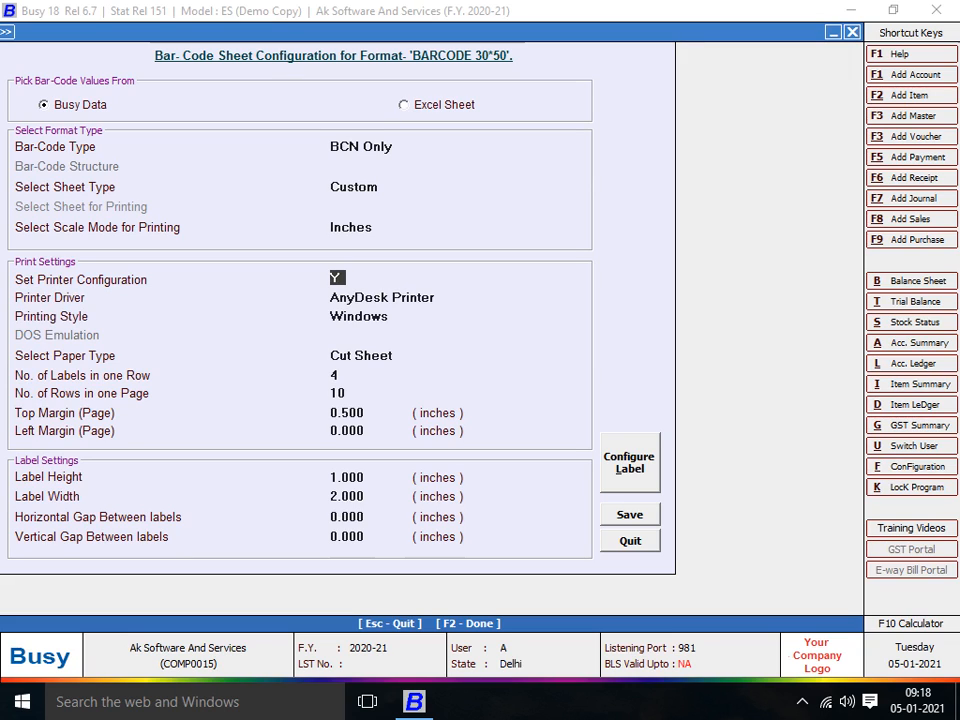
key("Return")
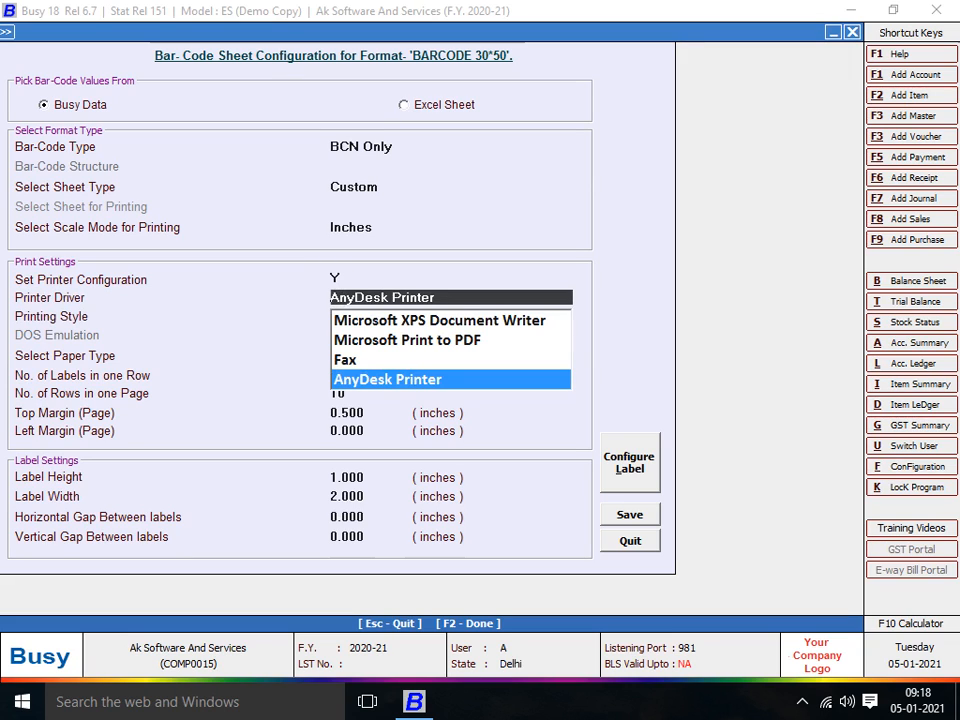
key("Up")
key("Up")
key("Up")
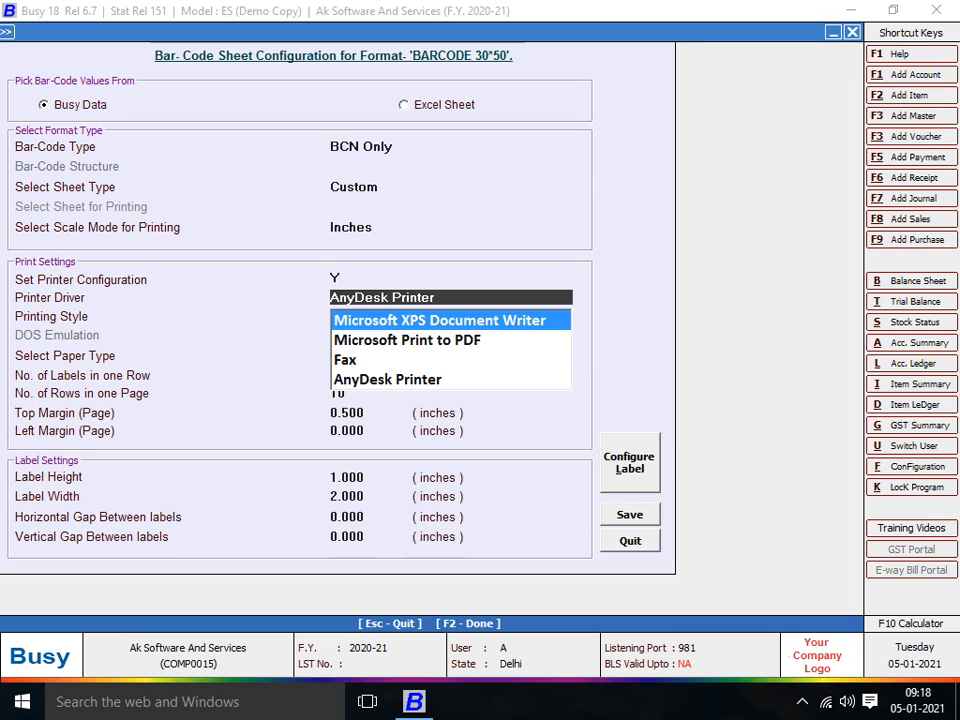
key("Down")
key("Down")
key("Down")
key("Up")
key("Up")
key("Up")
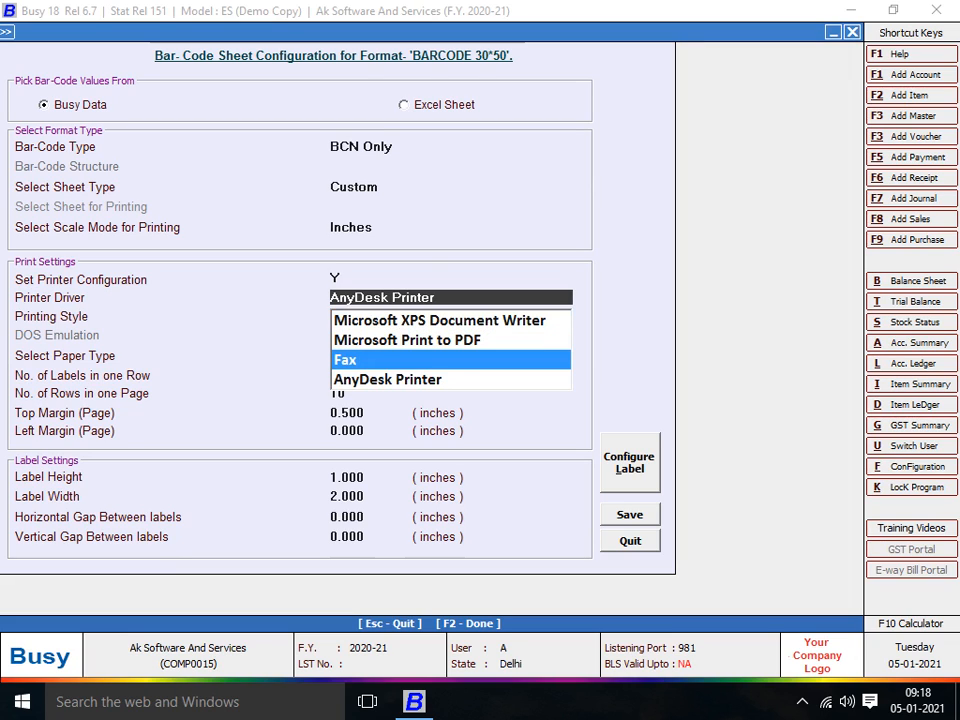
key("Down")
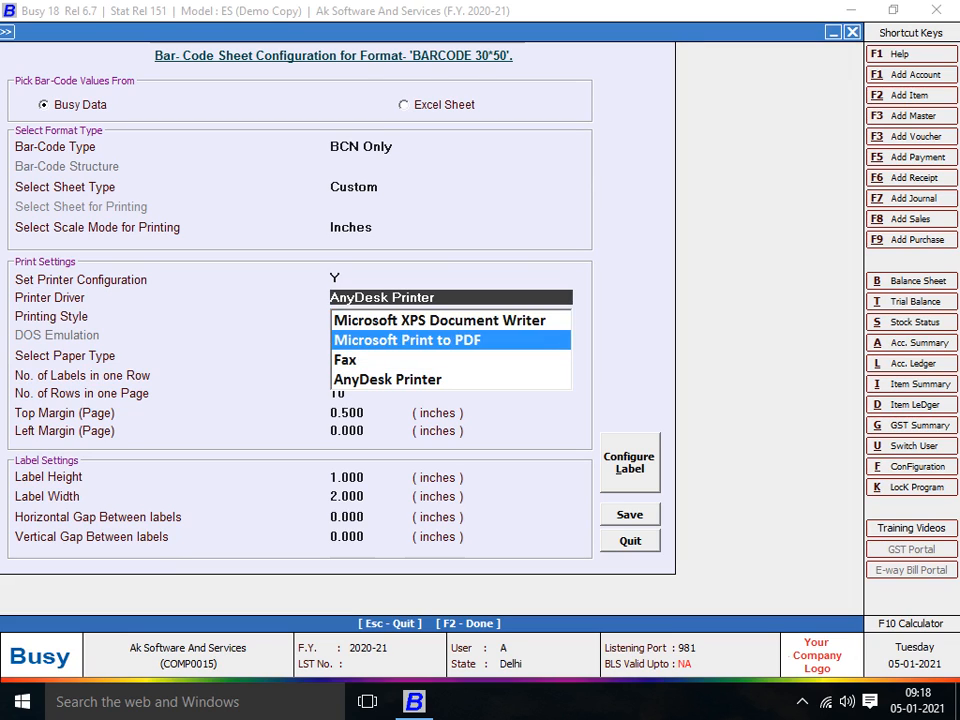
key("Up")
key("Down")
key("Up")
key("Down")
key("Return")
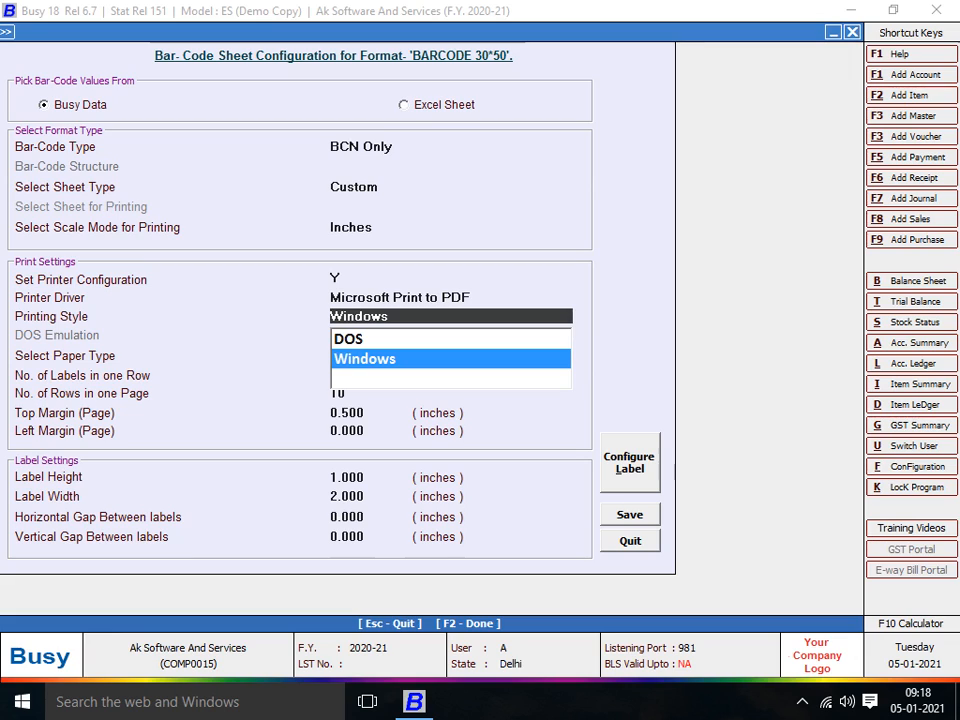
- Keep the Windows printing style and choose Continuous Roll as the paper type
key("Up")
key("Down")
key("Up")
key("Down")
key("Return")
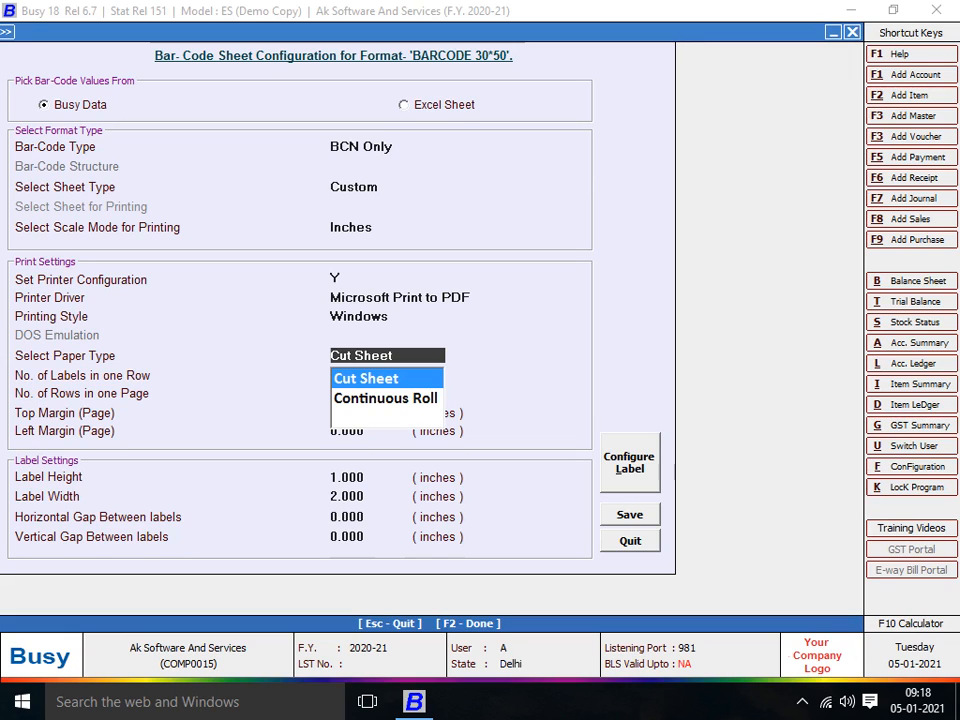
key("Down")
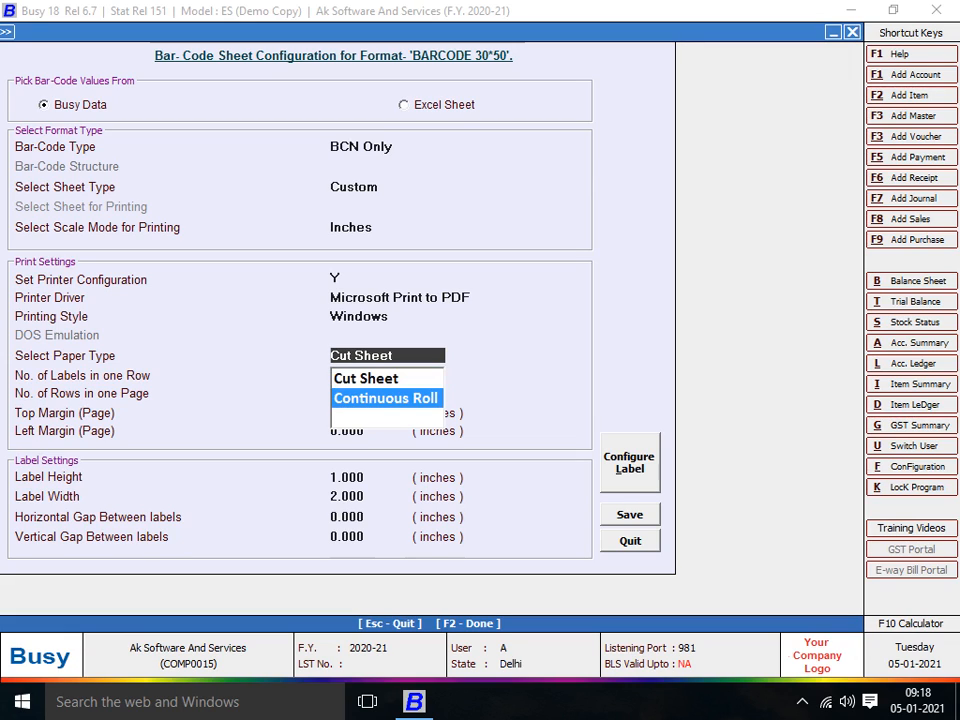
key("Up")
key("Down")
key("Up")
key("Down")
key("Return")
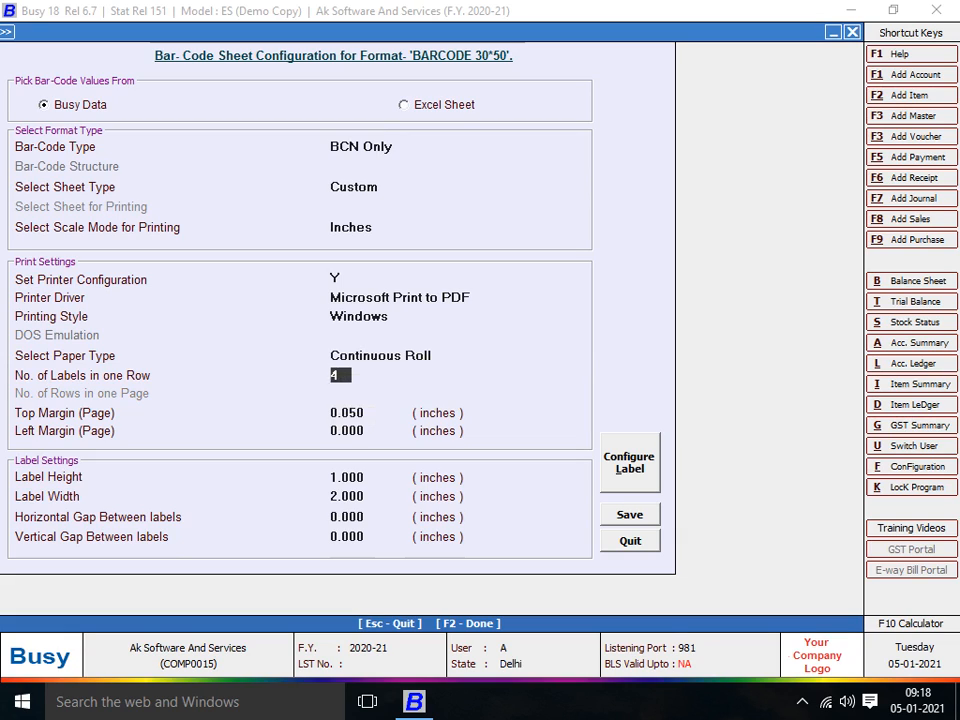
- Set 2 labels per row, keep the top and left margins, and dismiss the label-height warning
type("2")
key("Return")
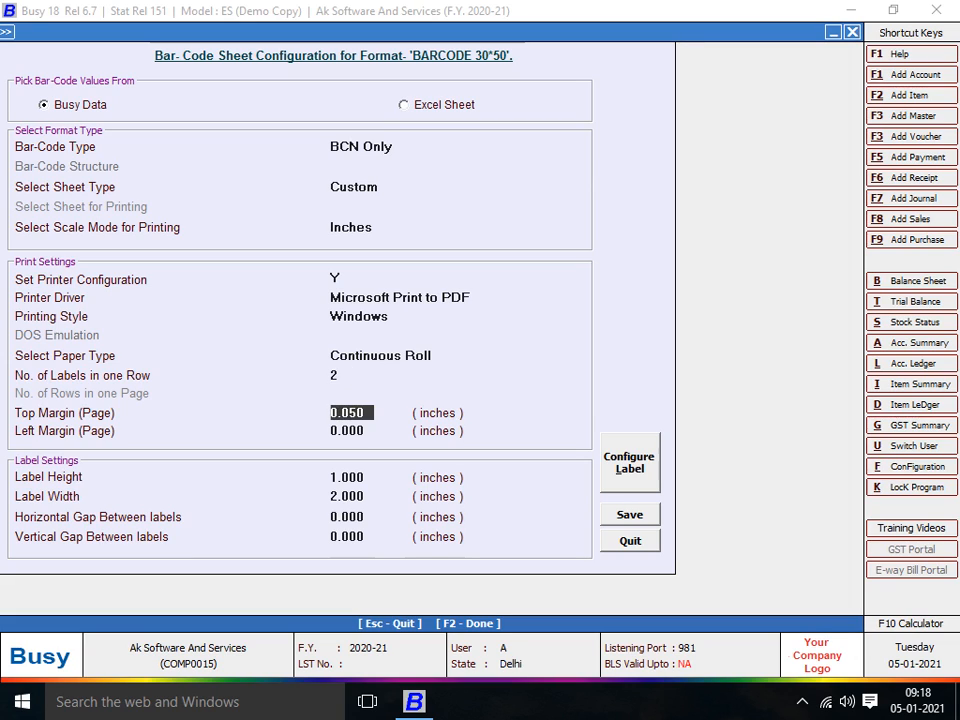
key("Return")
key("Return")
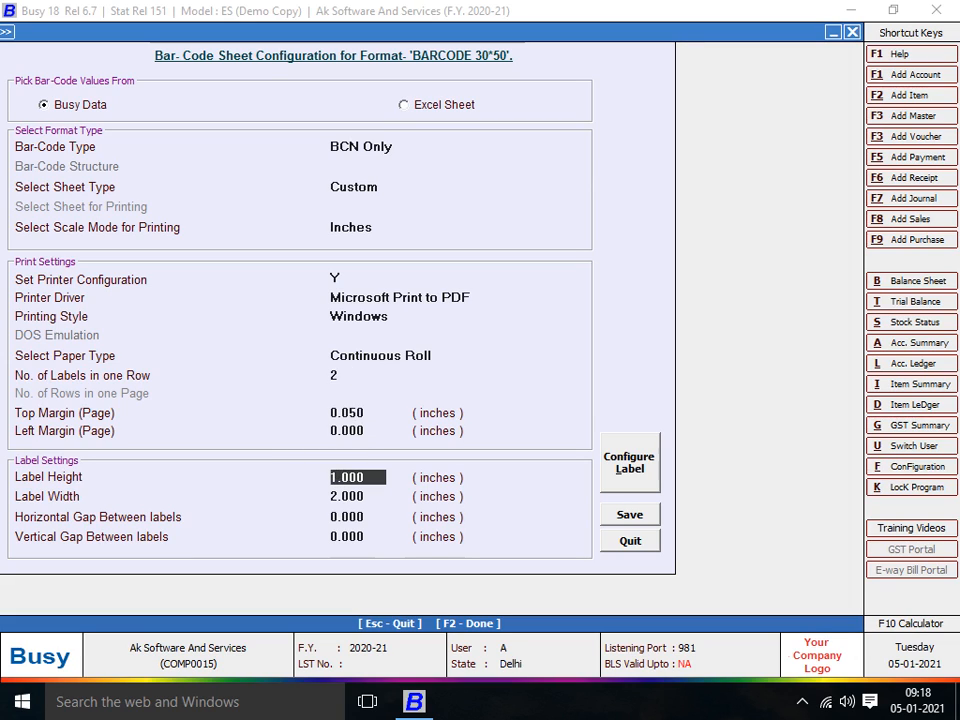
type("0")
key("Return")
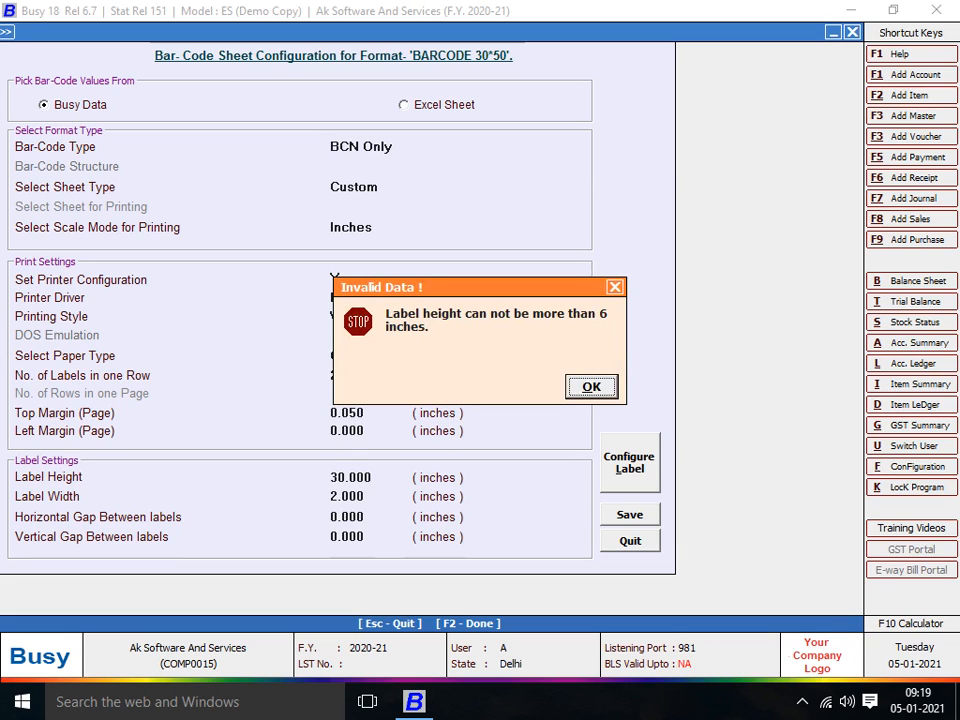
key("Return")
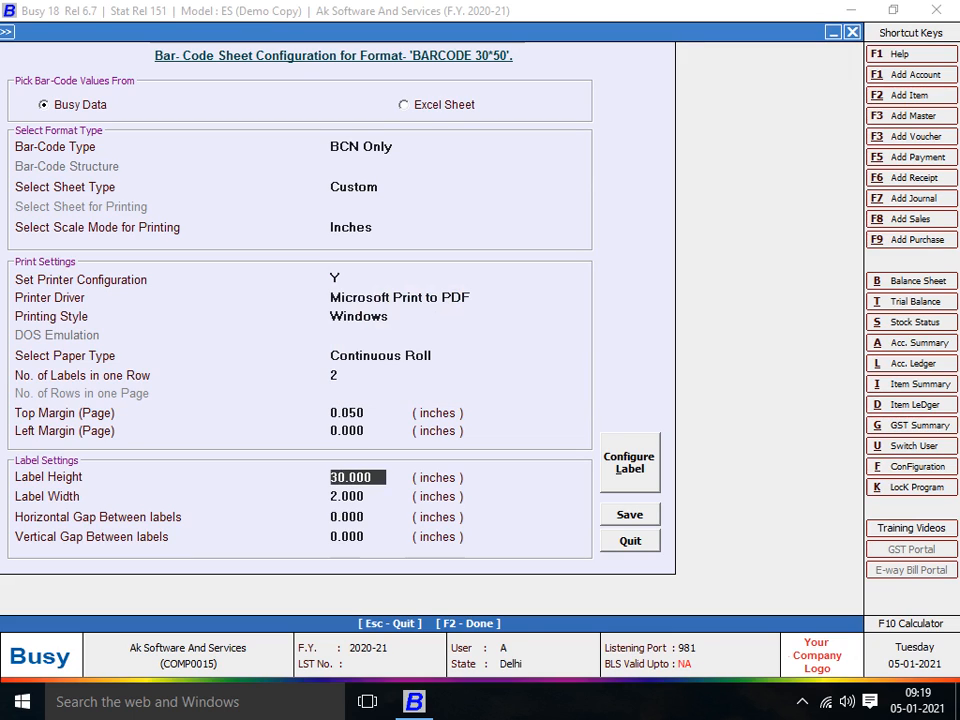
- Switch the scale mode to millimetres and make the label 30 mm high by 50 mm wide
left_click(352, 228)
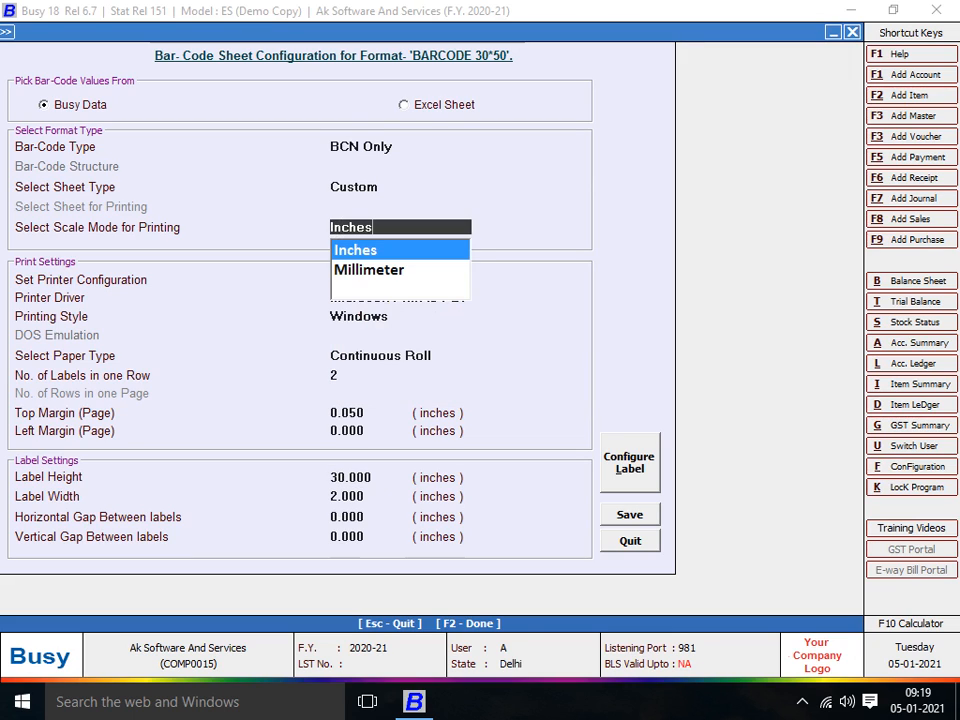
left_click(369, 270)
key("Return")
key("Return")
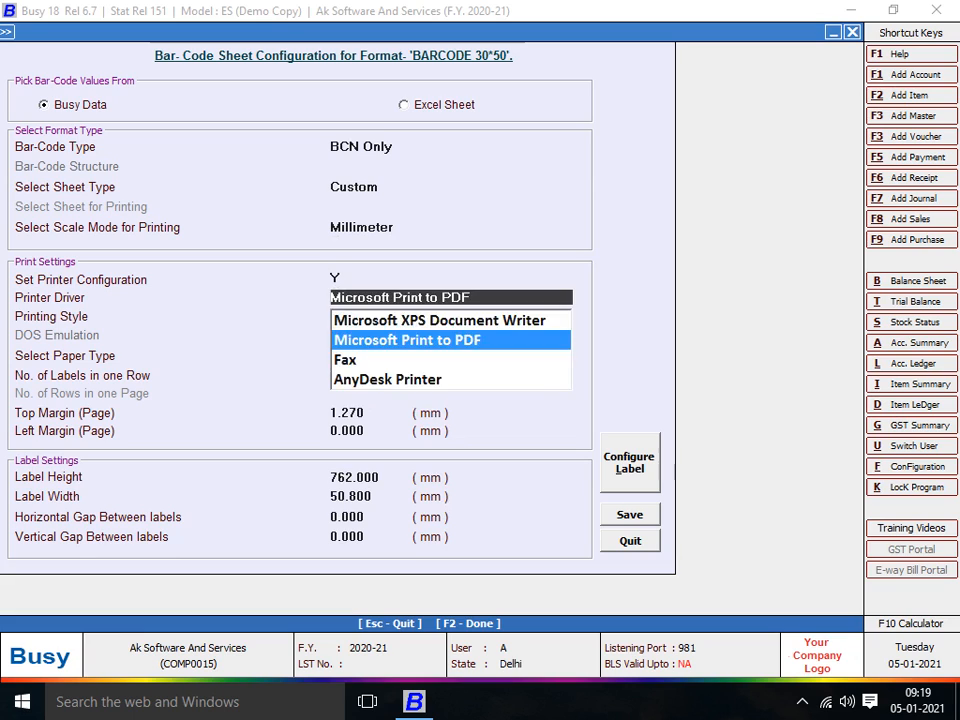
key("Return")
key("Return")
key("Return")
key("Return")
key("Return")
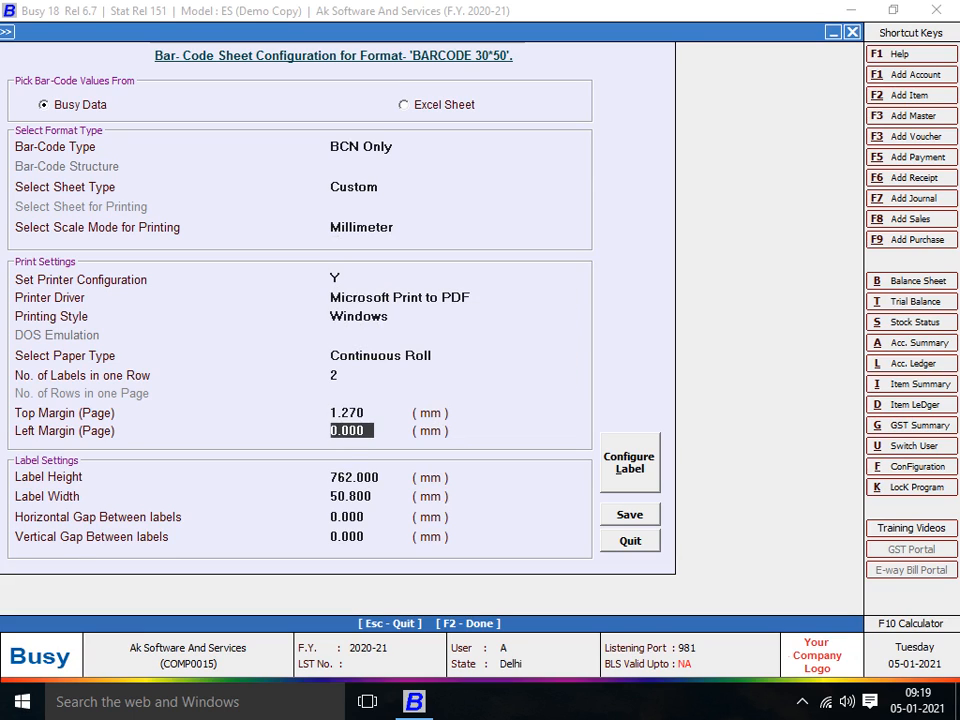
key("Return")
type("30")
key("Return")
type("50")
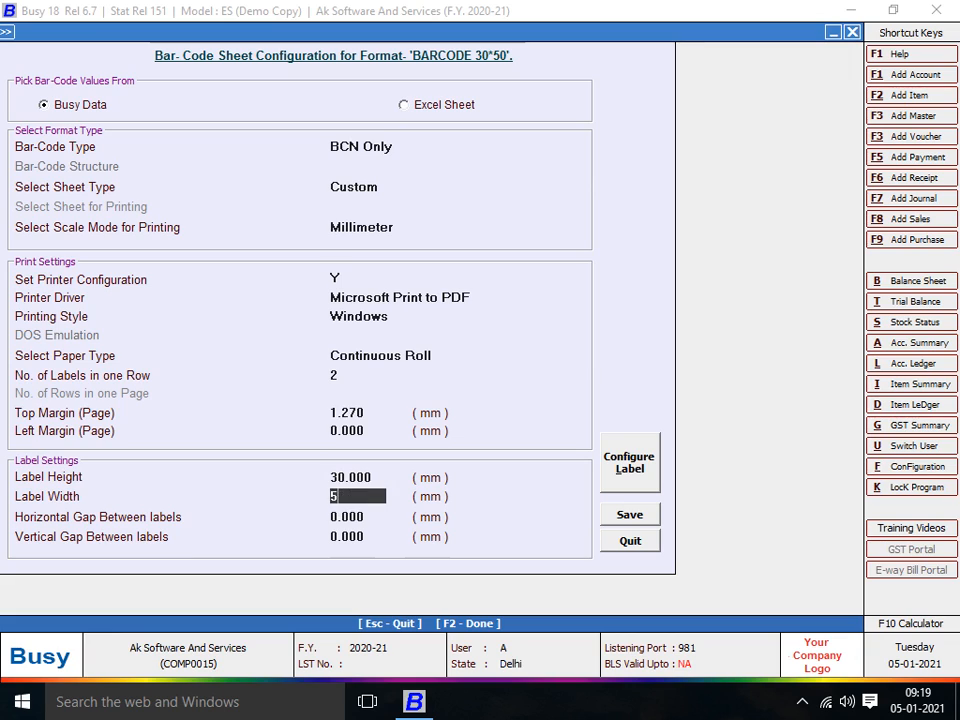
key("Return")
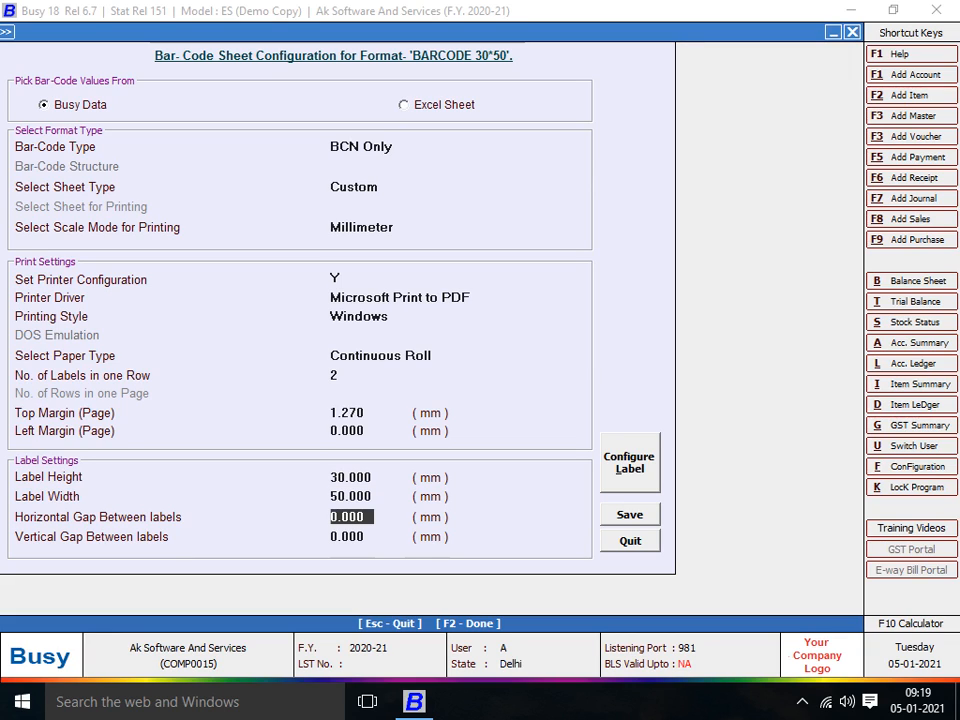
left_click(630, 463)
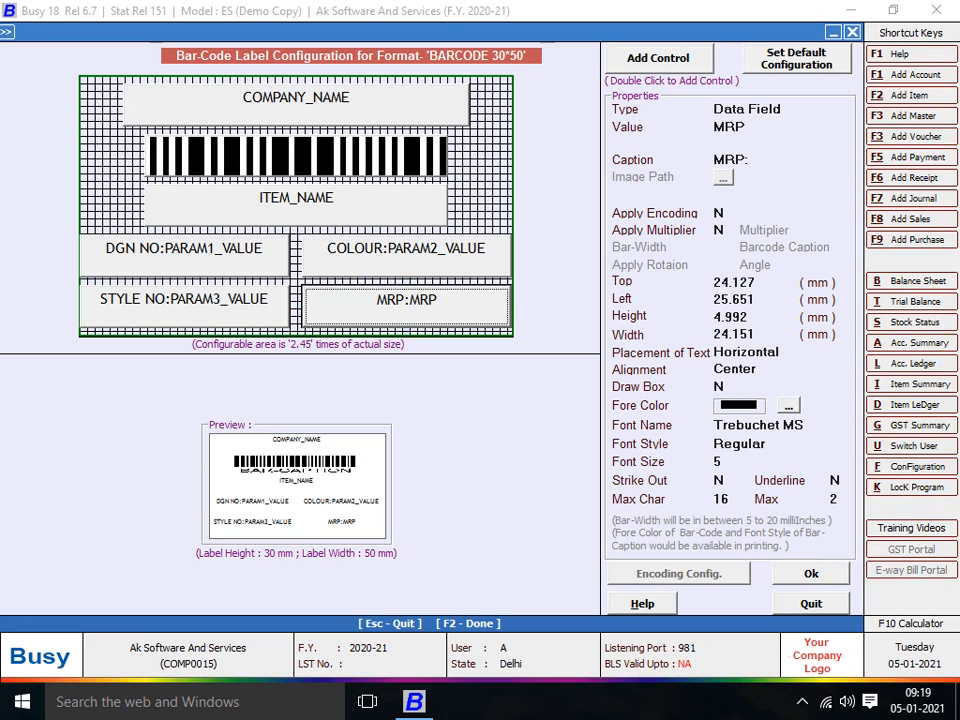
- Change the COMPANY_NAME field's font to Arial Black
left_click(296, 104)
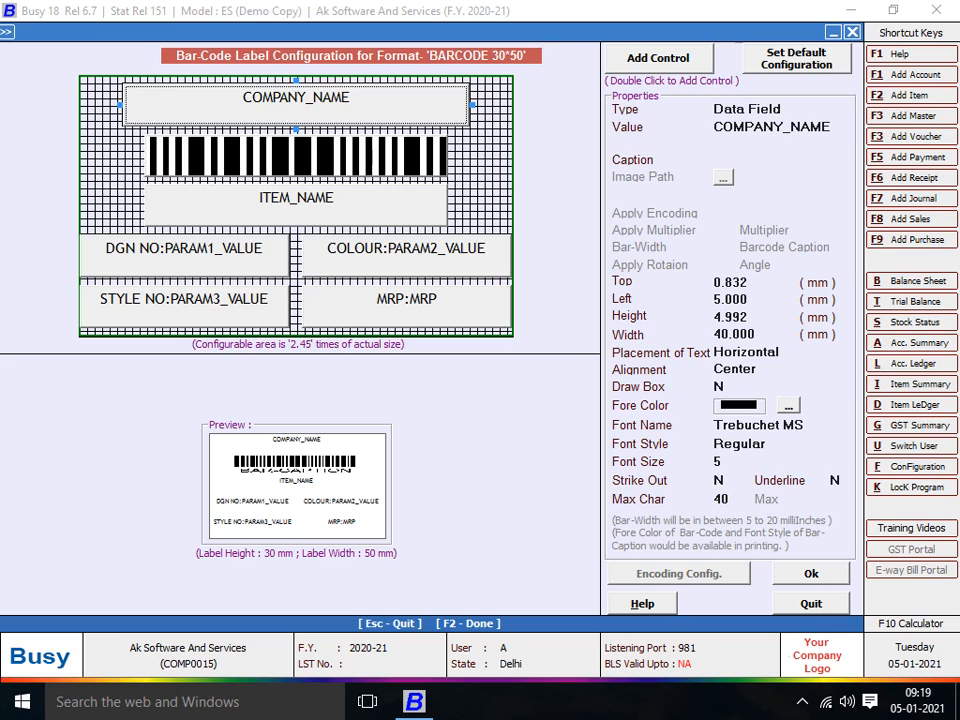
left_click(770, 425)
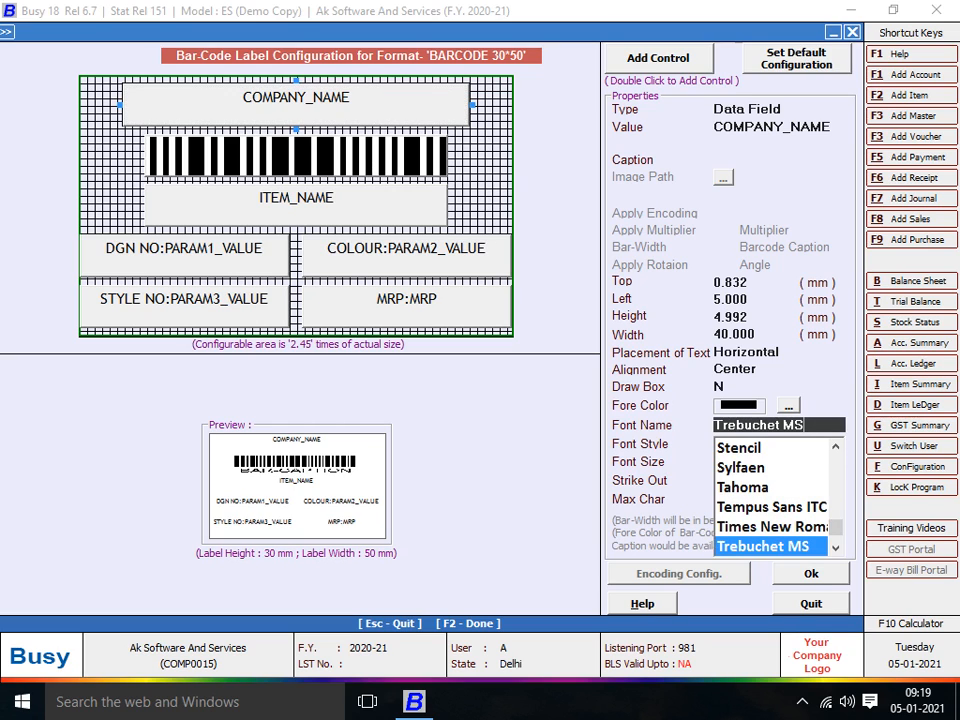
left_click(836, 548)
key("Down")
key("Down")
key("Down")
key("Down")
key("Down")
key("Down")
key("Down")
key("Down")
key("Down")
key("Down")
key("Down")
key("Down")
key("Up")
key("Up")
key("Up")
key("Up")
key("Up")
key("Up")
key("Up")
key("Up")
key("Up")
key("Up")
key("Up")
key("Up")
key("Up")
key("Up")
key("Up")
key("Up")
key("Up")
key("Up")
key("Up")
key("Up")
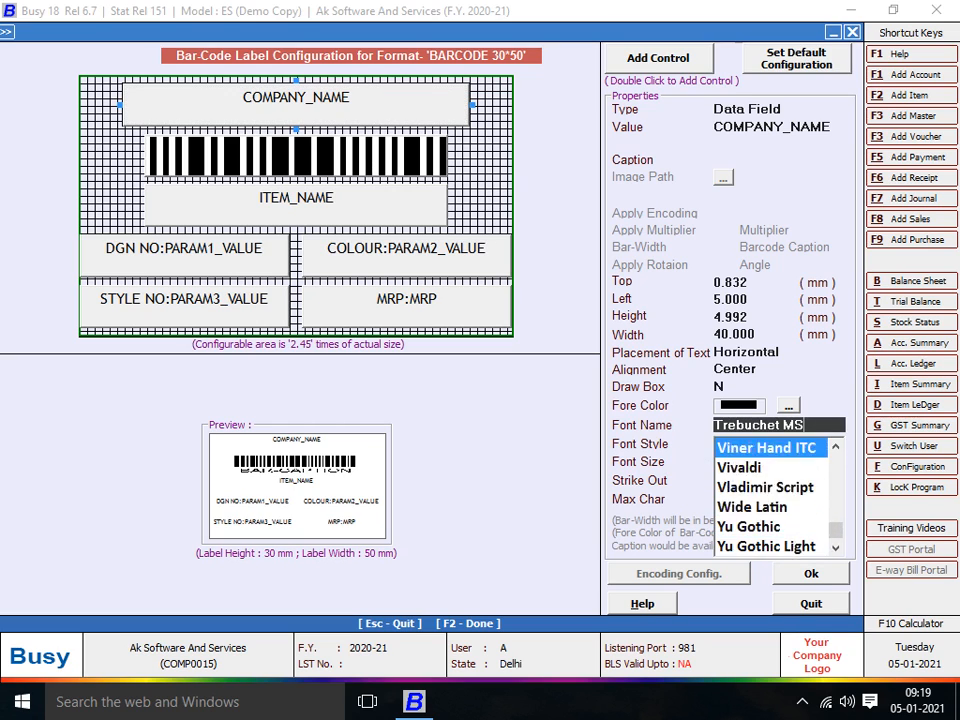
key("Up")
key("Up")
key("Up")
key("Up")
key("Up")
key("Up")
key("Up")
key("Up")
key("Up")
key("Up")
key("Up")
key("Up")
key("Up")
key("Up")
key("Up")
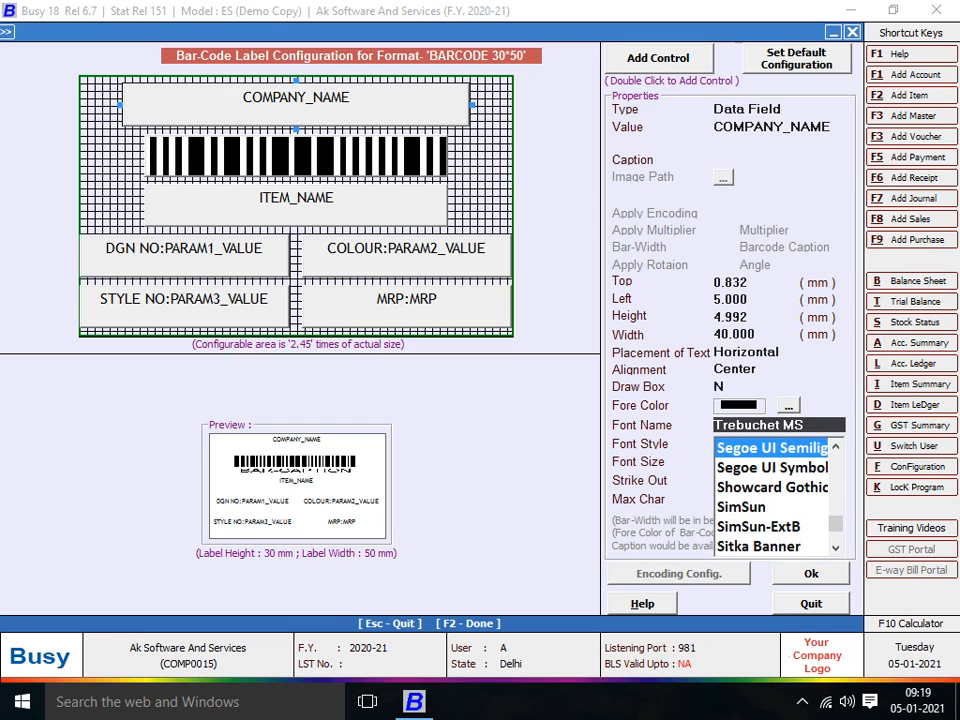
key("Up")
key("Up")
key("Up")
key("Up")
key("Up")
key("Up")
key("BackSpace")
key("BackSpace")
key("BackSpace")
key("BackSpace")
key("BackSpace")
key("BackSpace")
key("BackSpace")
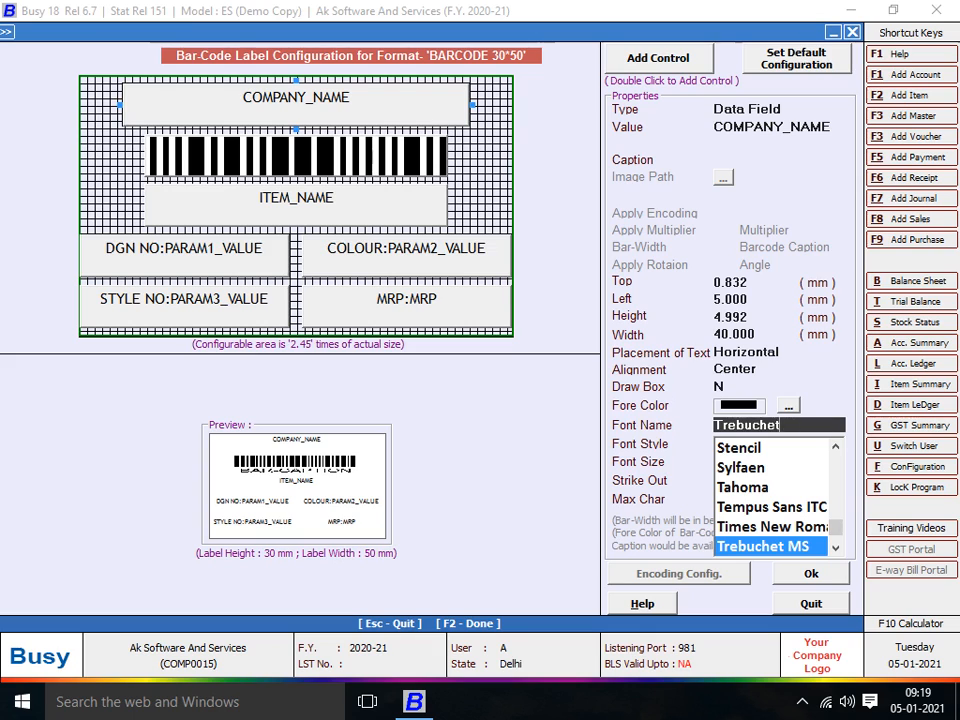
key("BackSpace")
key("BackSpace")
key("BackSpace")
key("BackSpace")
key("BackSpace")
type("AR")
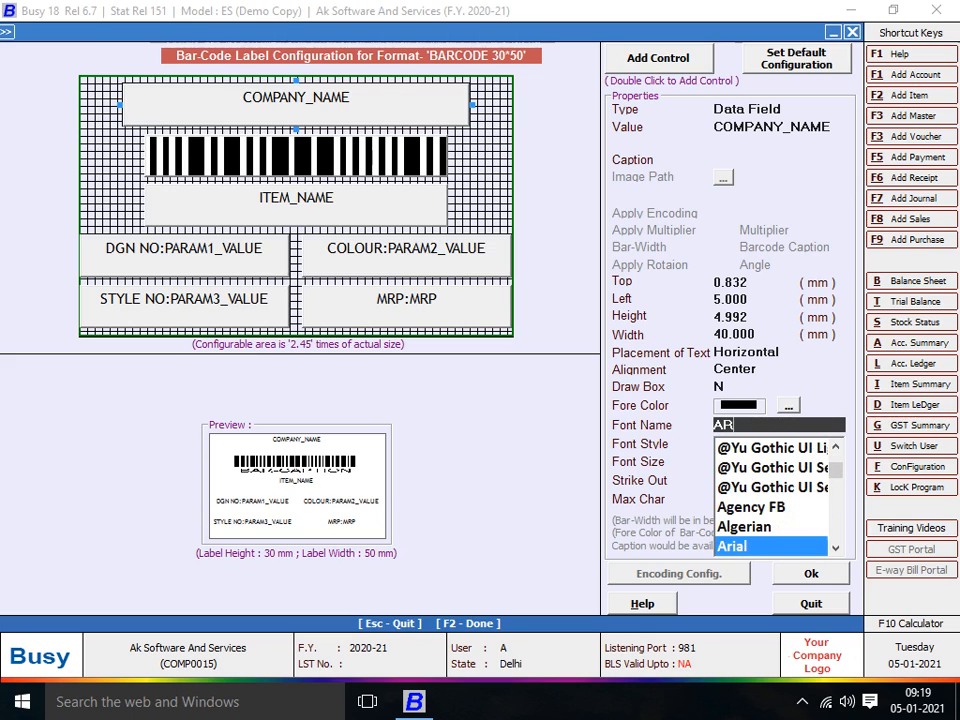
key("Down")
key("Down")
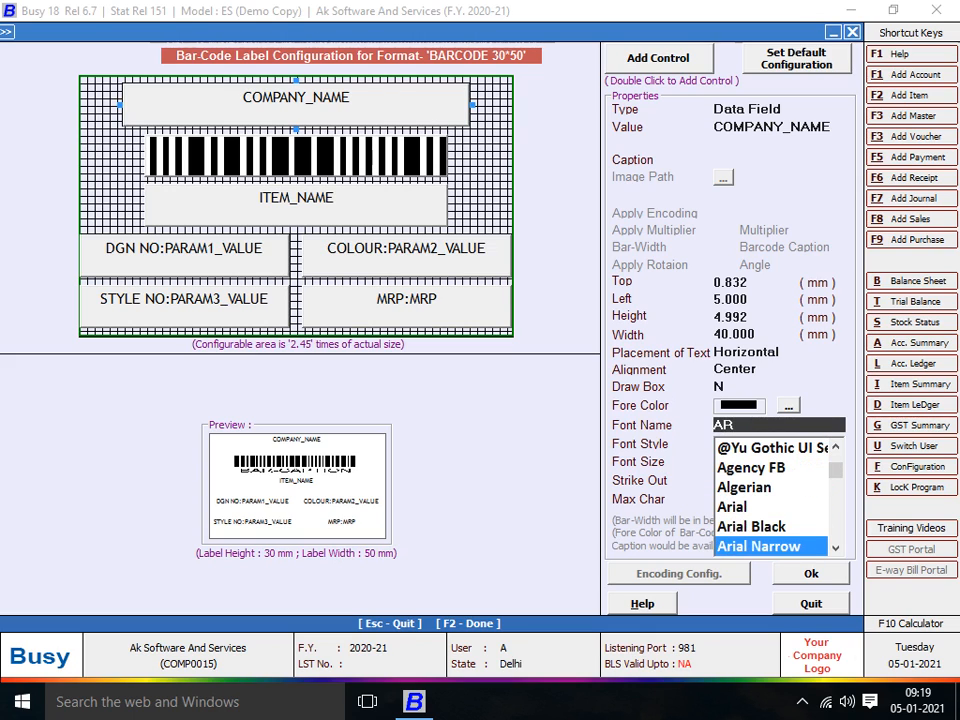
key("Up")
key("Return")
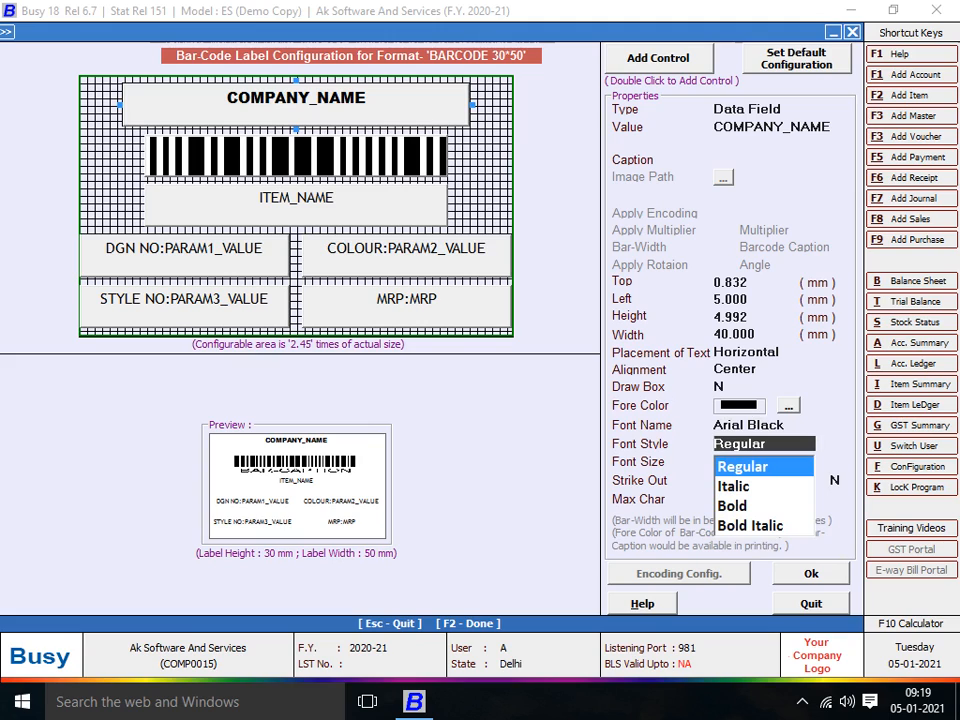
- Make COMPANY_NAME bold at font size 7
key("Down")
key("Down")
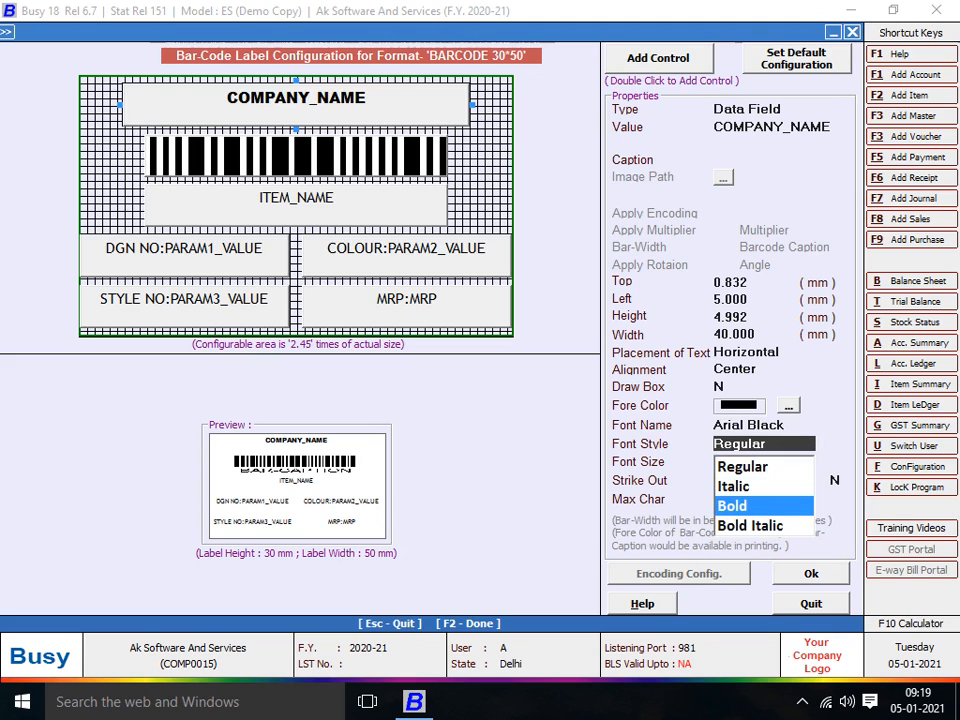
key("Return")
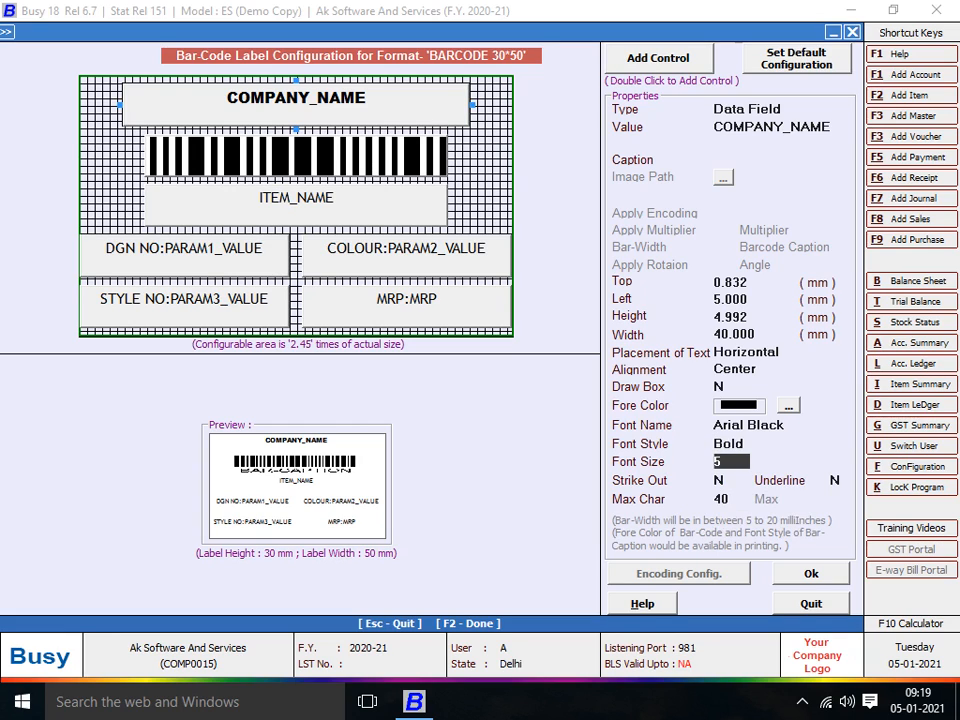
type("7")
key("Return")
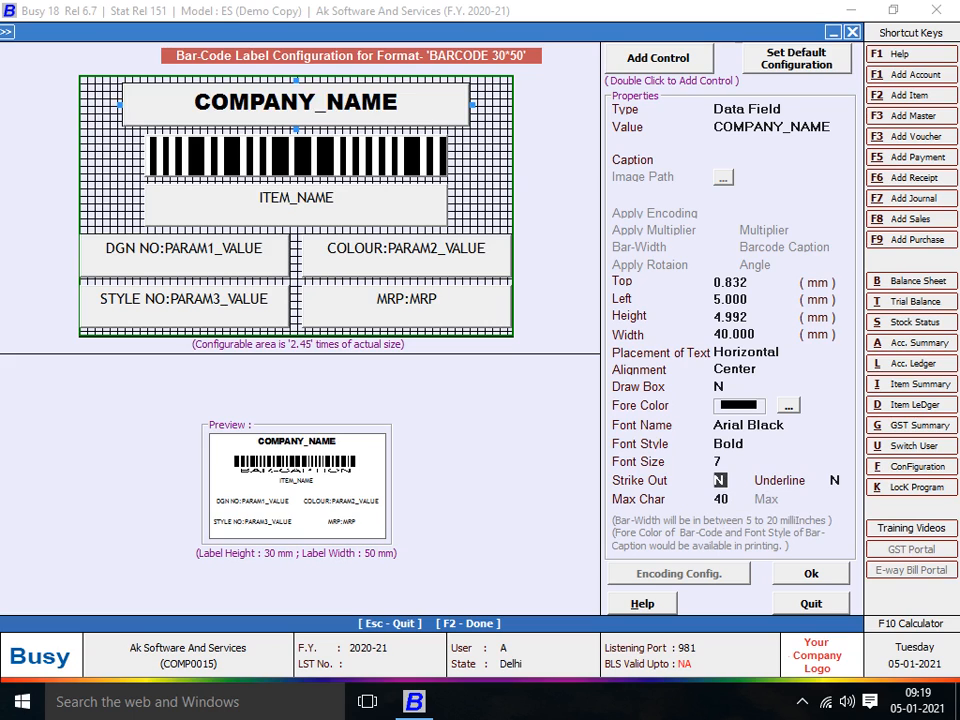
left_click(296, 205)
- Set ITEM_NAME to Arial Black, Bold, keeping font size 5
left_click(760, 425)
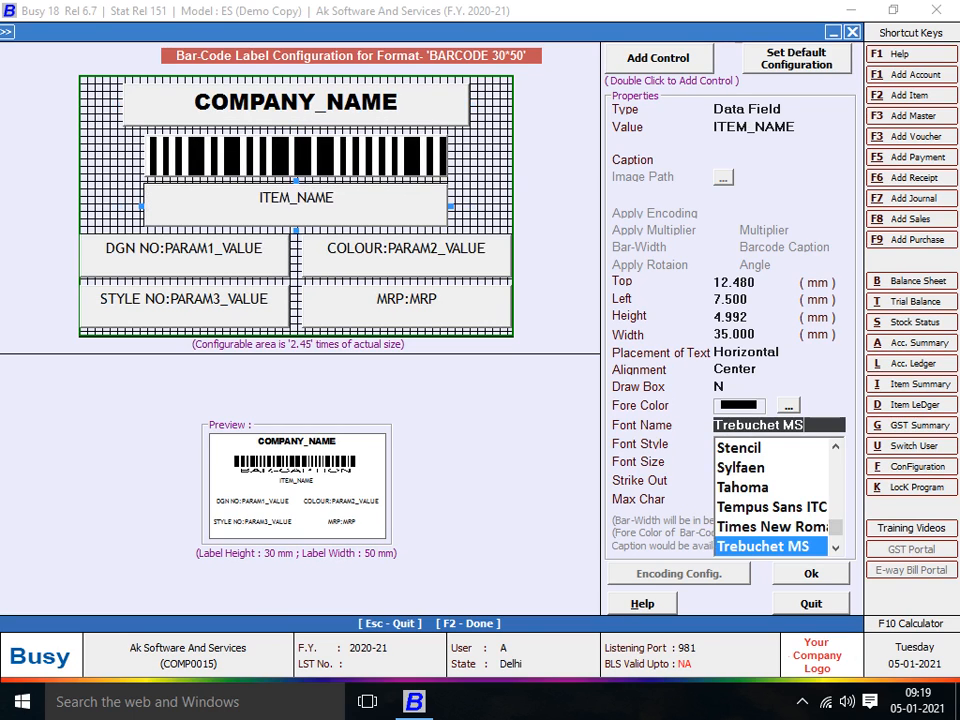
key("BackSpace")
key("BackSpace")
key("BackSpace")
key("BackSpace")
key("BackSpace")
key("BackSpace")
key("BackSpace")
key("BackSpace")
key("BackSpace")
key("BackSpace")
key("BackSpace")
key("BackSpace")
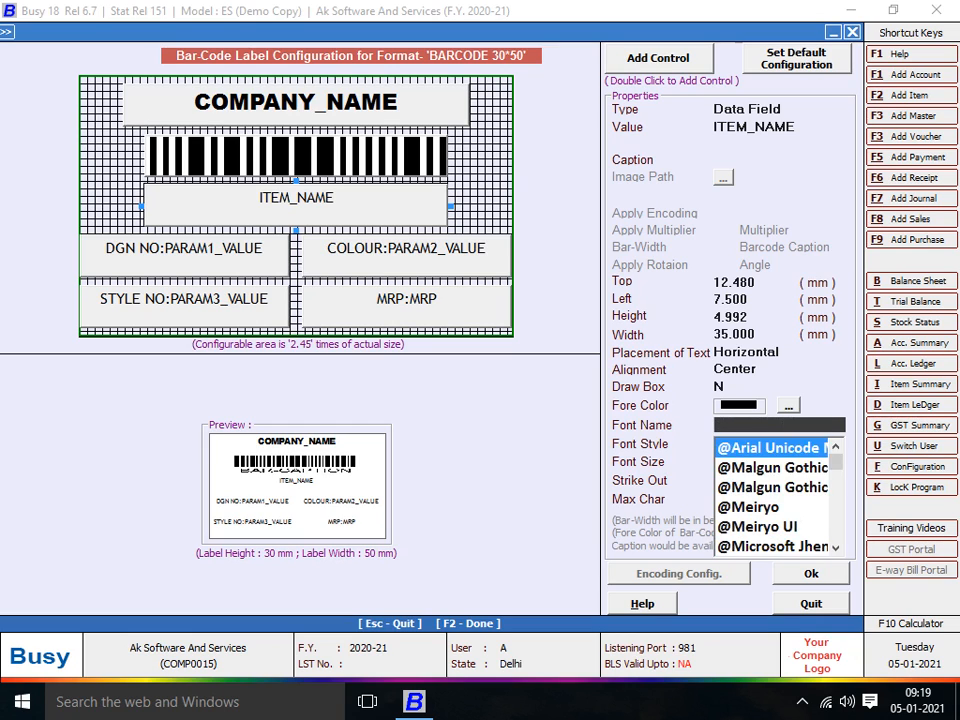
type("AR")
key("Down")
key("Return")
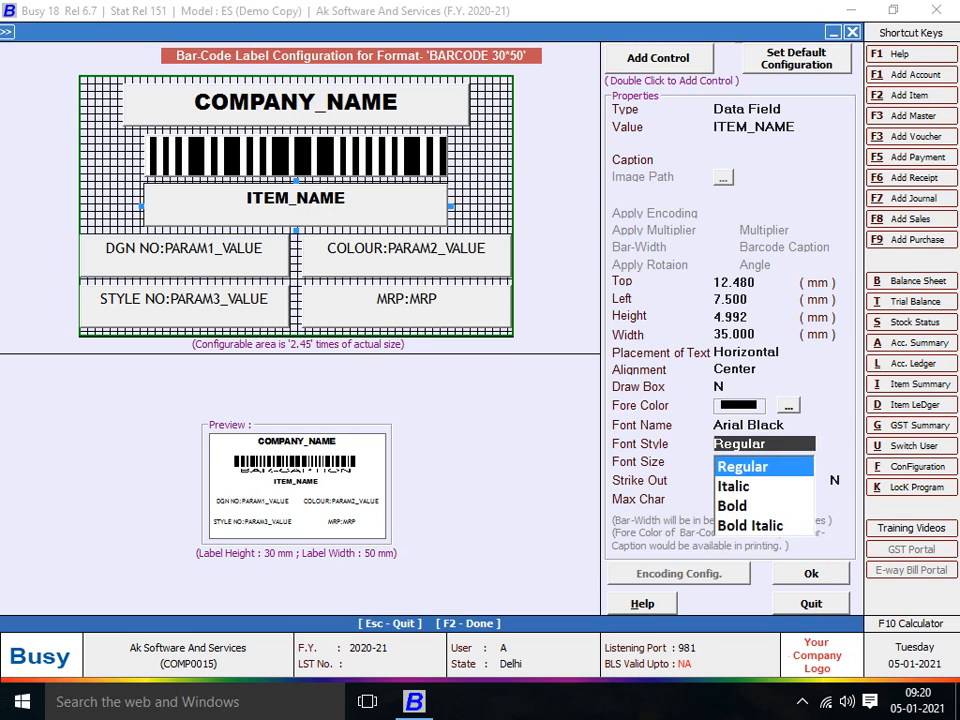
key("Down")
key("Down")
key("Return")
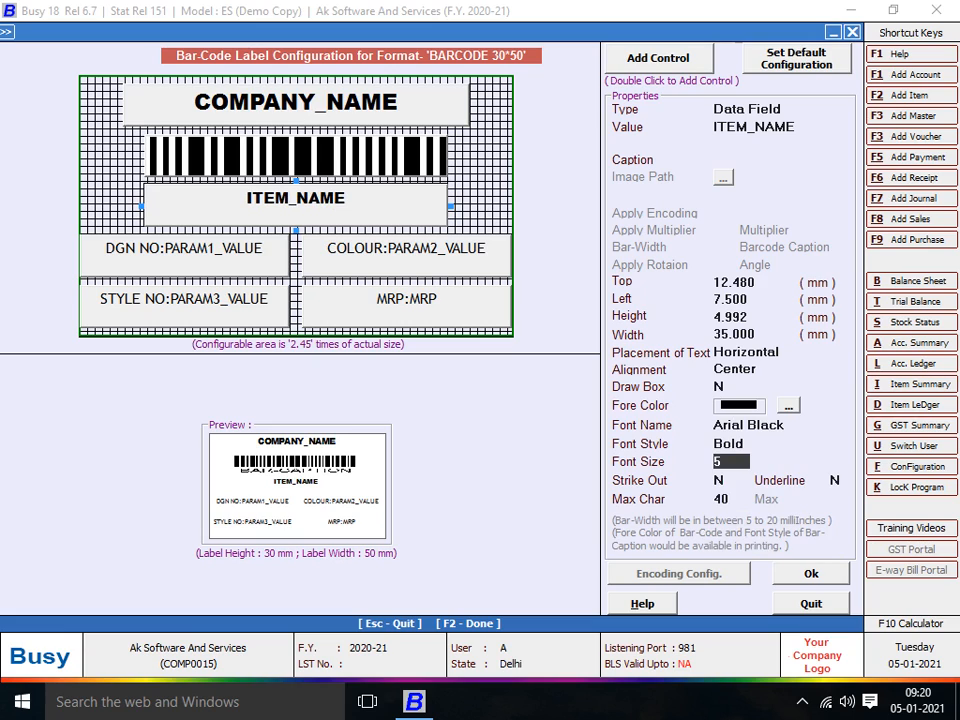
key("Return")
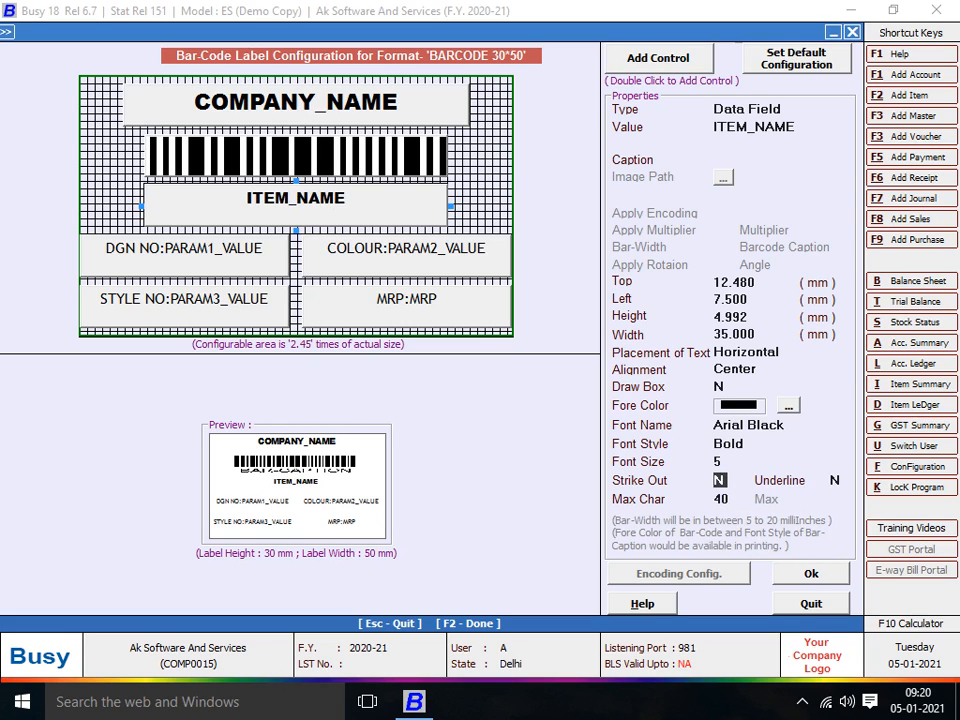
- Set the DGN NO field to Arial Black, Bold
left_click(184, 254)
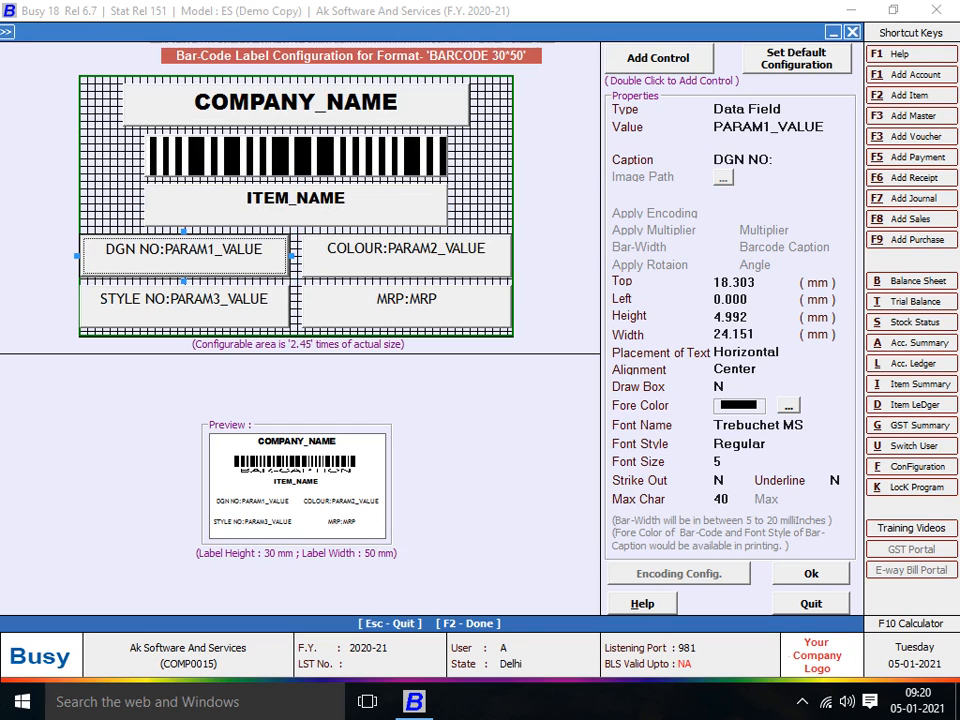
left_click(780, 425)
key("BackSpace")
key("BackSpace")
key("BackSpace")
key("BackSpace")
key("BackSpace")
key("BackSpace")
key("BackSpace")
key("BackSpace")
key("BackSpace")
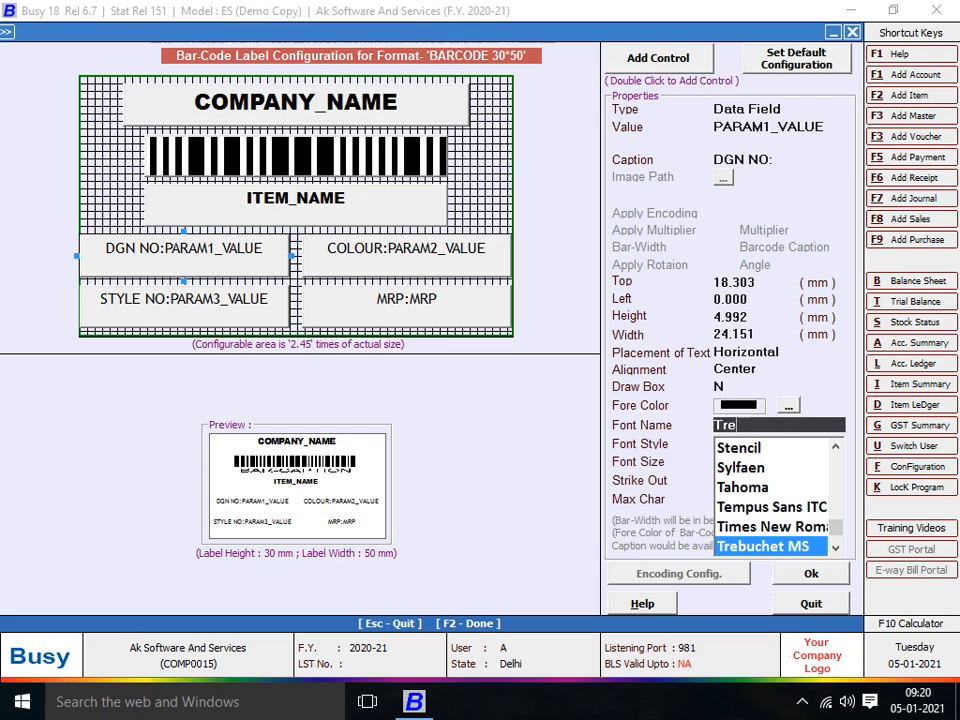
key("BackSpace")
key("BackSpace")
key("BackSpace")
type("ARIAL")
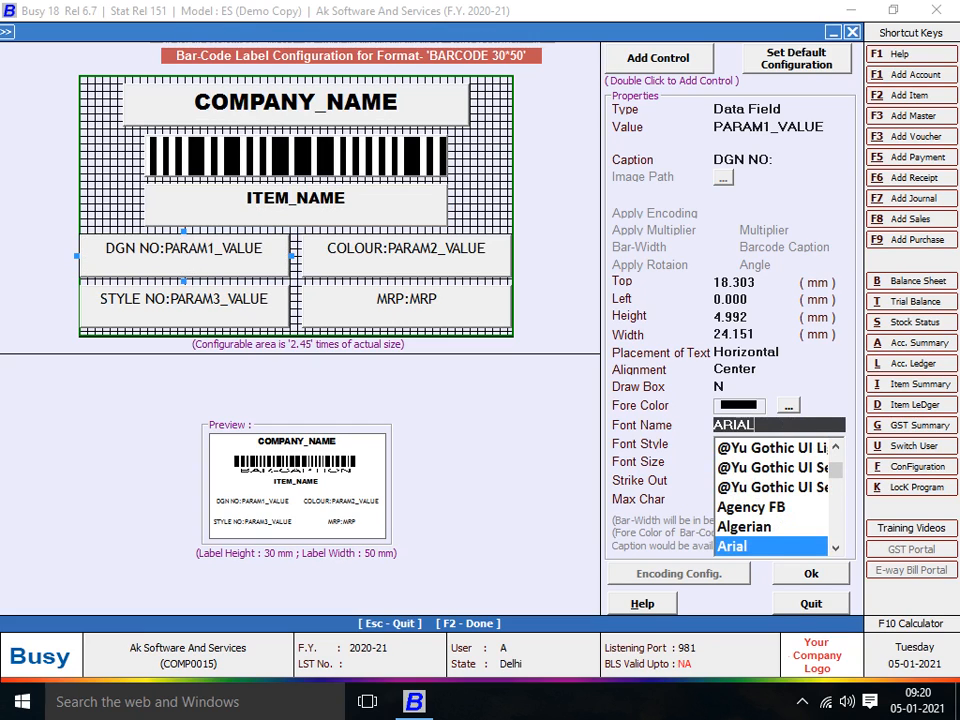
key("Down")
key("Down")
key("Up")
key("Return")
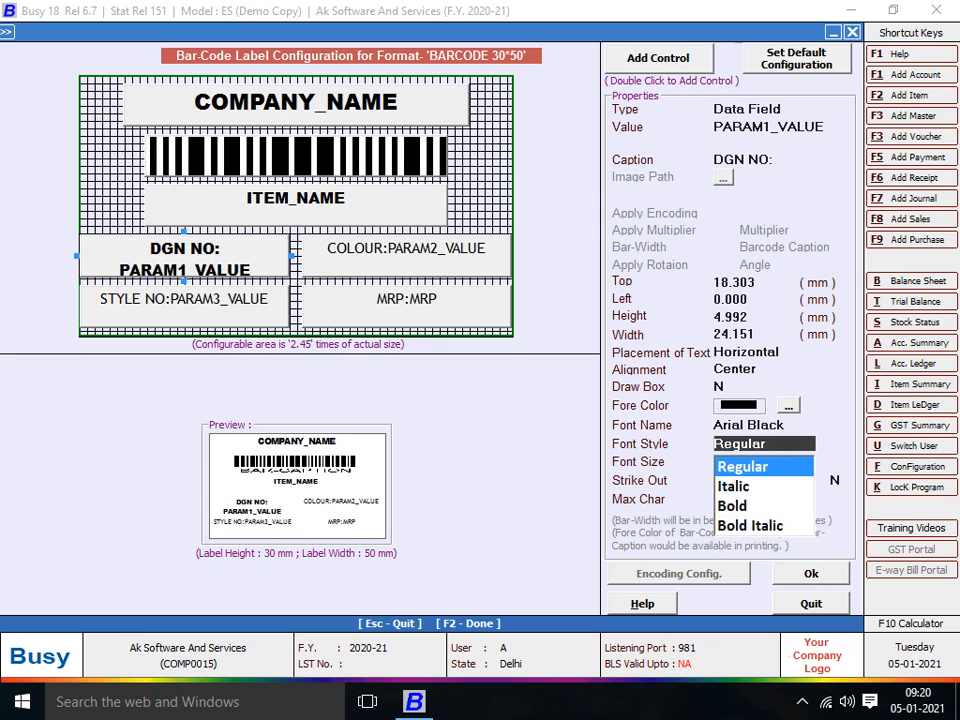
key("Down")
key("Down")
key("Return")
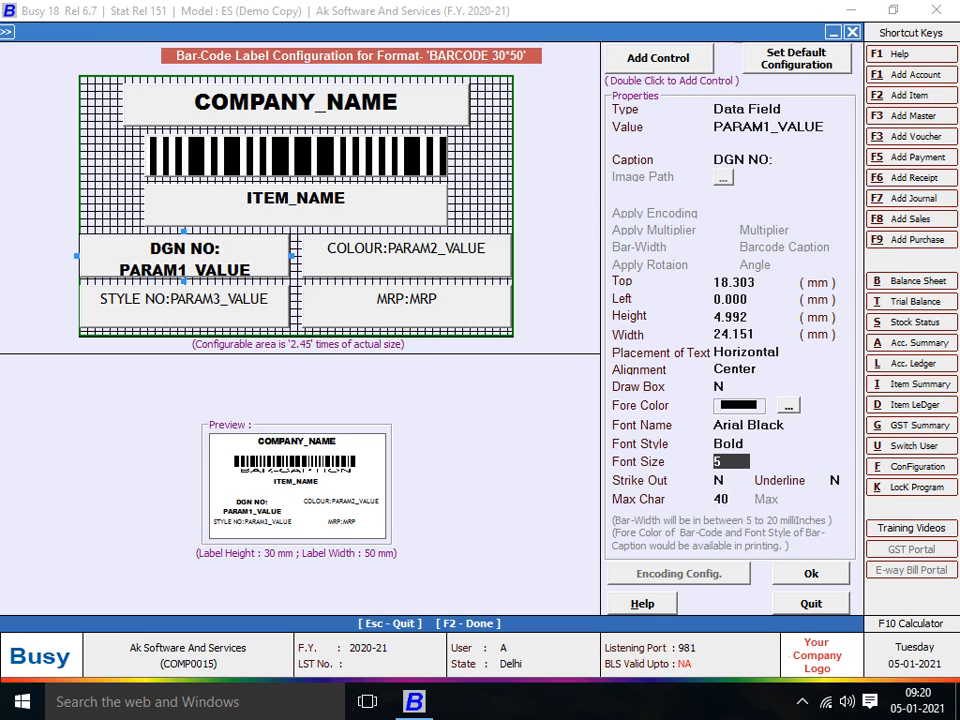
- Set the COLOUR field to Arial Black, Bold
left_click(407, 256)
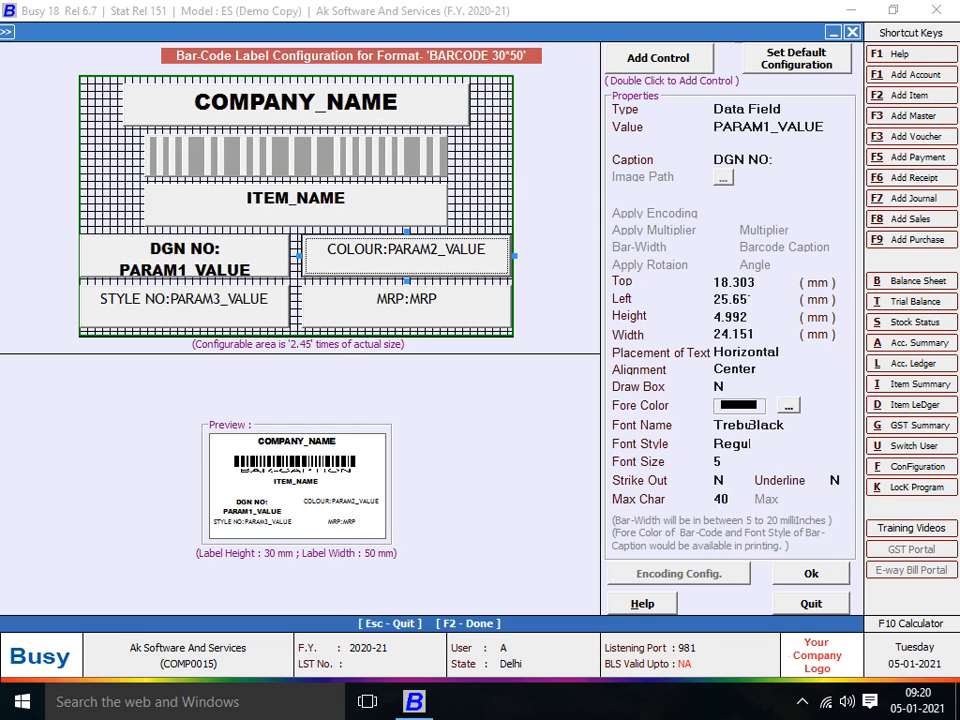
left_click(760, 425)
key("BackSpace")
key("BackSpace")
key("BackSpace")
key("BackSpace")
key("BackSpace")
key("BackSpace")
key("BackSpace")
key("BackSpace")
key("BackSpace")
key("BackSpace")
key("BackSpace")
key("BackSpace")
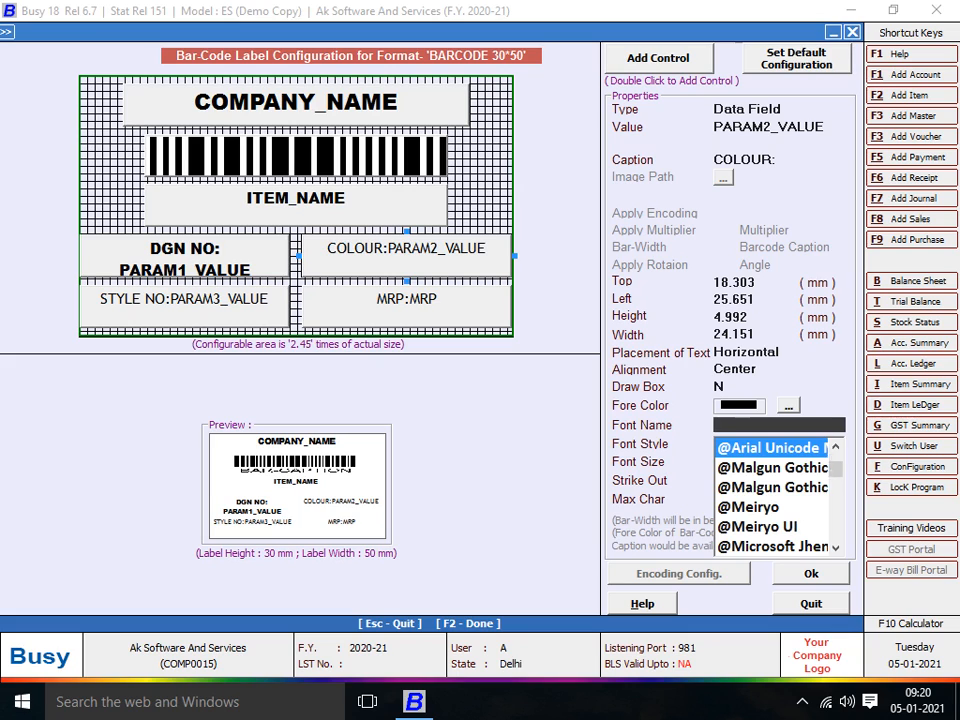
type("ARIAL BLA")
key("Return")
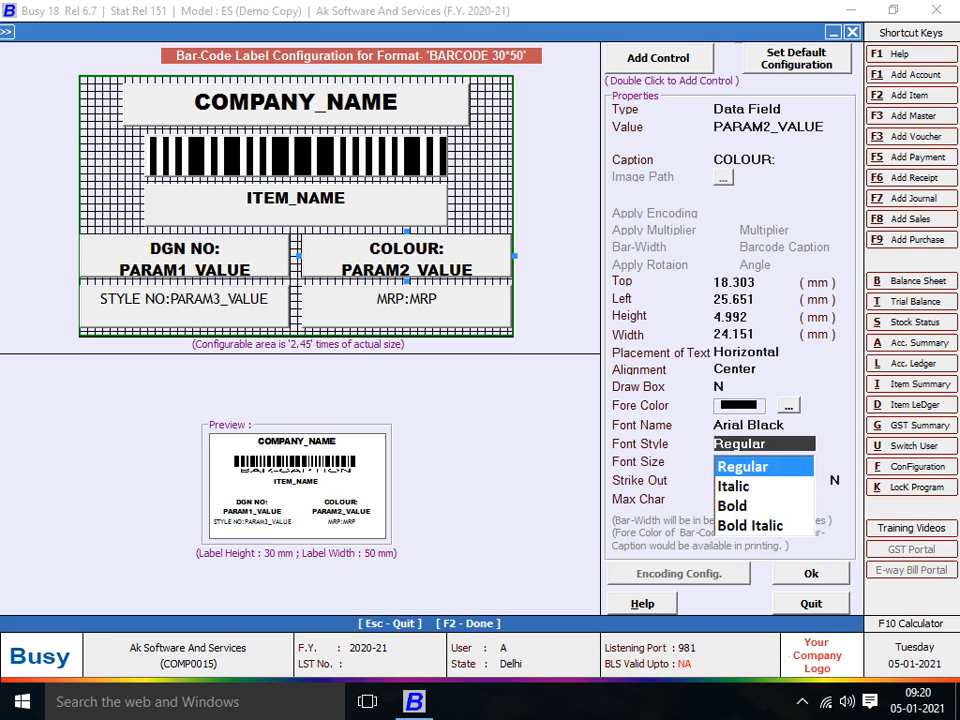
key("Down")
key("Down")
key("Return")
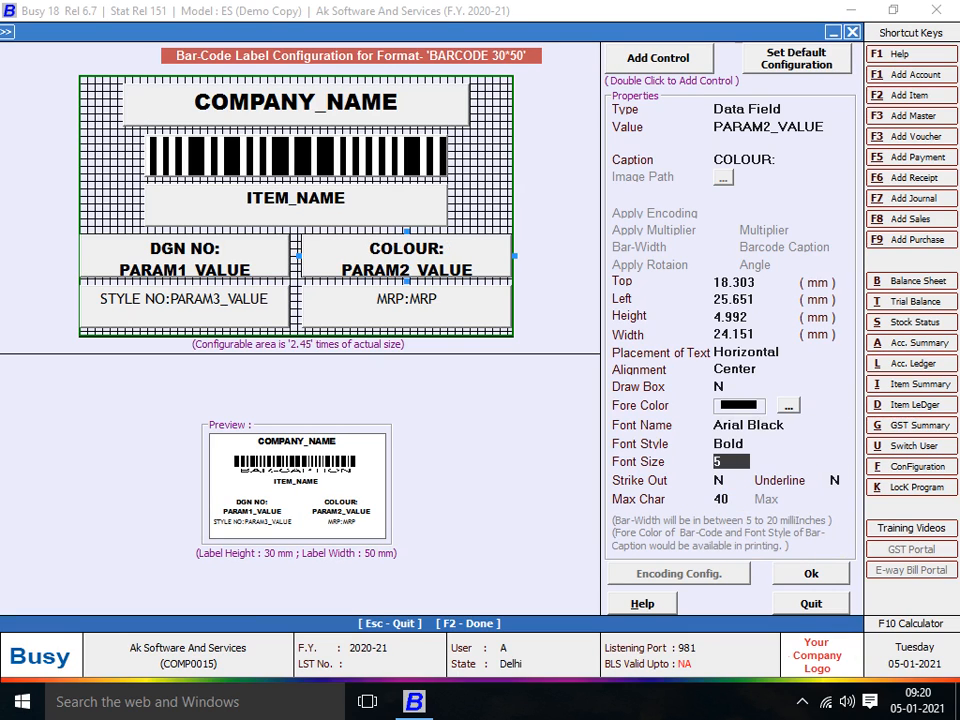
key("Return")
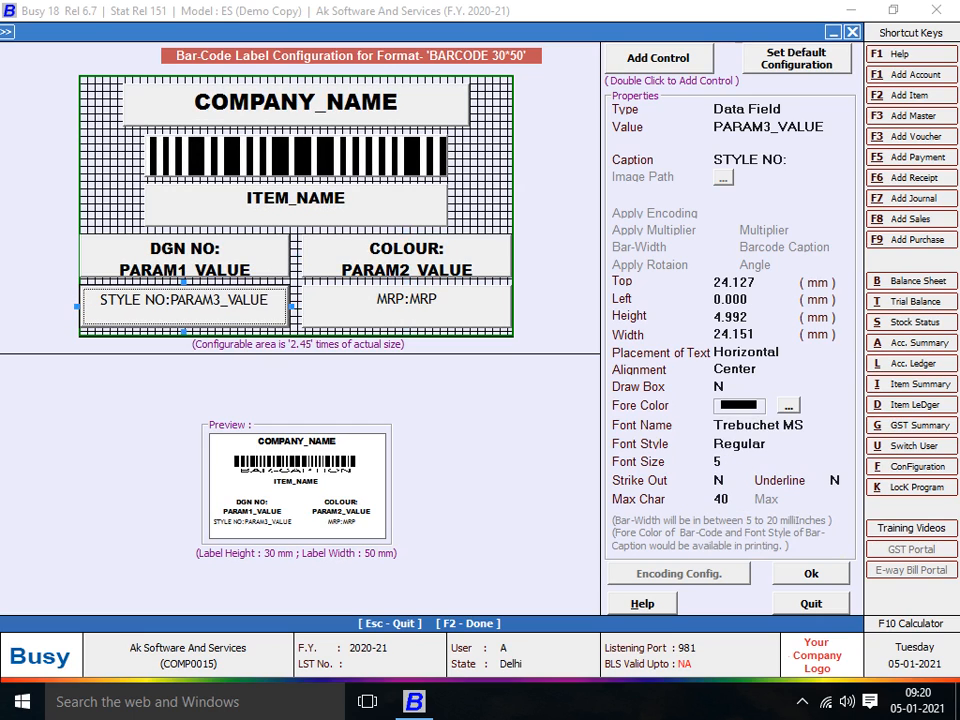
- Set STYLE NO to Arial Black, Bold, and delete the MRP field
key("BackSpace")
key("BackSpace")
key("BackSpace")
key("BackSpace")
key("BackSpace")
key("BackSpace")
key("BackSpace")
key("BackSpace")
key("BackSpace")
key("BackSpace")
key("BackSpace")
key("BackSpace")
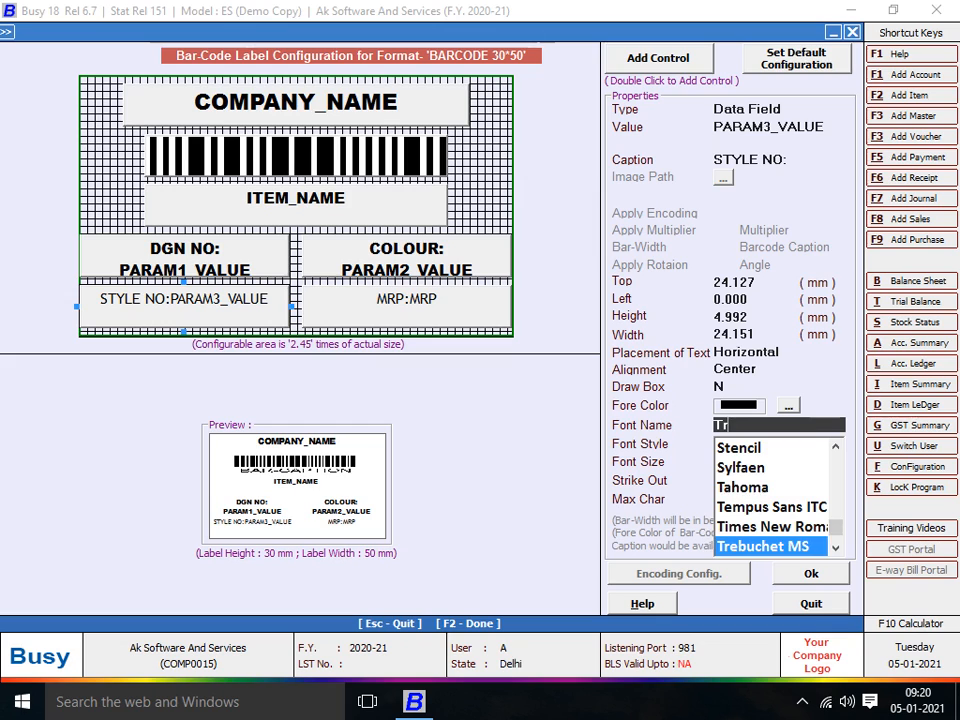
type("ARIA")
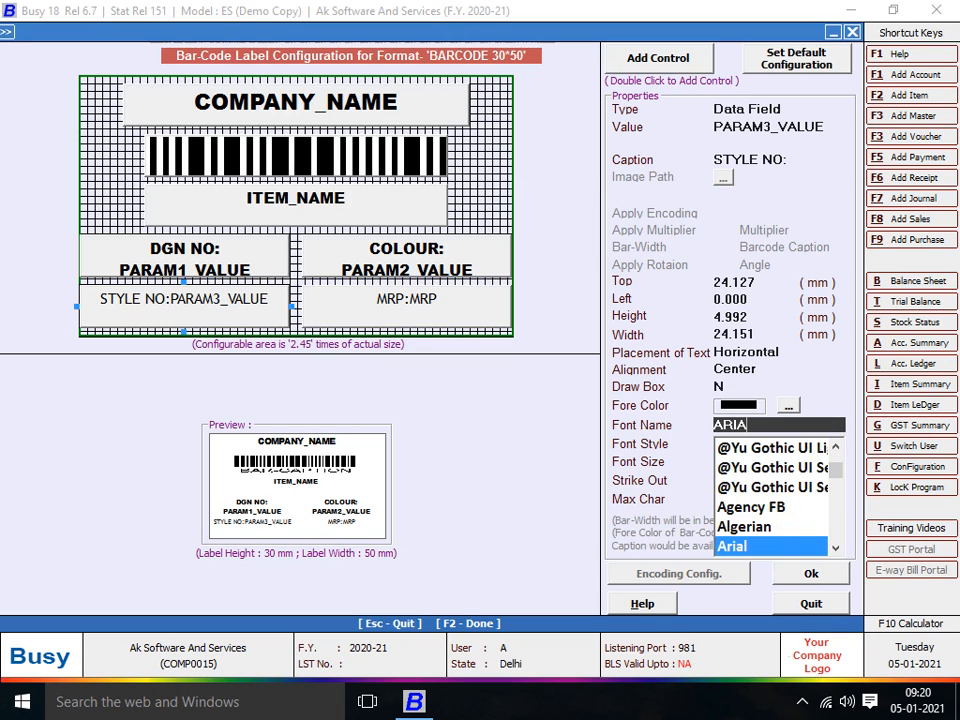
key("Down")
key("Return")
key("Down")
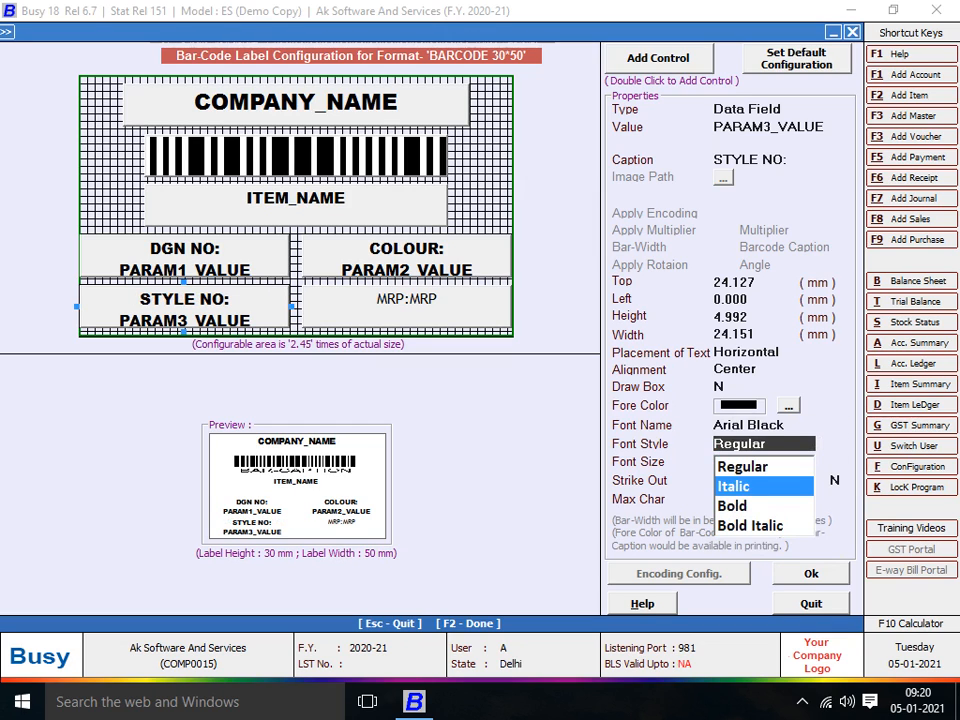
key("Down")
key("Return")
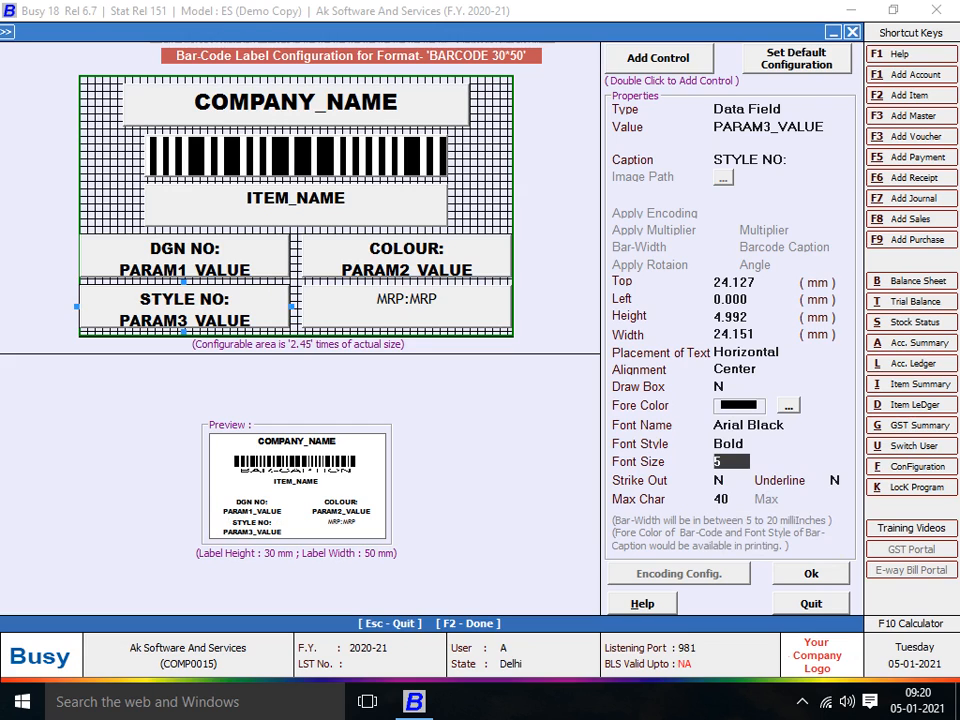
left_click(407, 307)
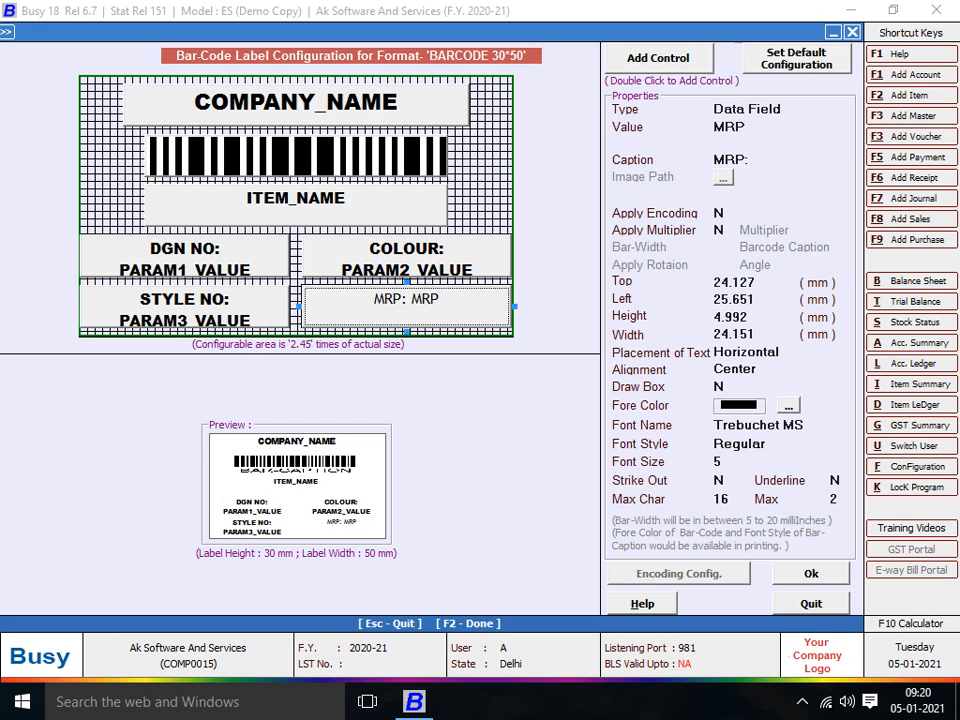
key("Delete")
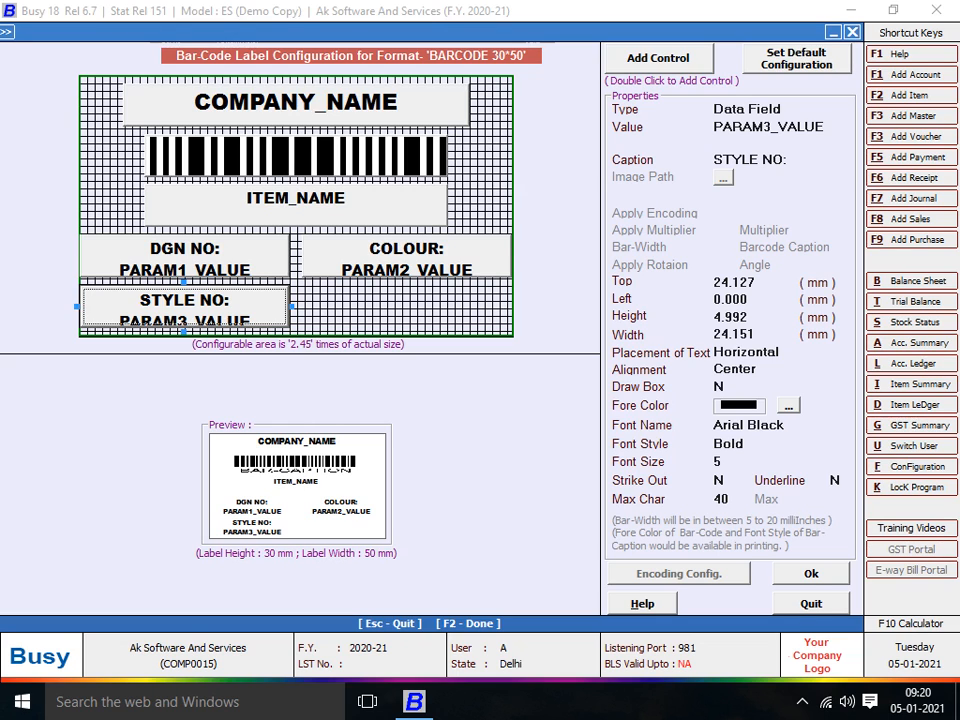
- Move COMPANY_NAME, the barcode and ITEM_NAME to the label's top-left, stacked in order
left_click_drag(407, 256, 407, 264)
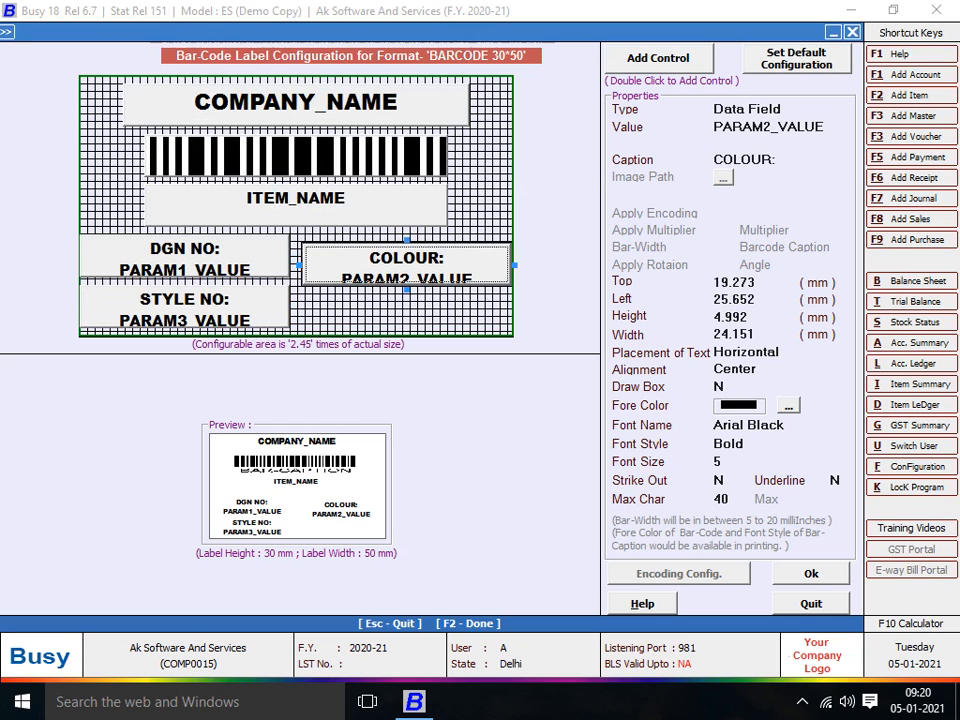
left_click(297, 104)
left_click_drag(297, 104, 265, 100)
left_click(296, 156)
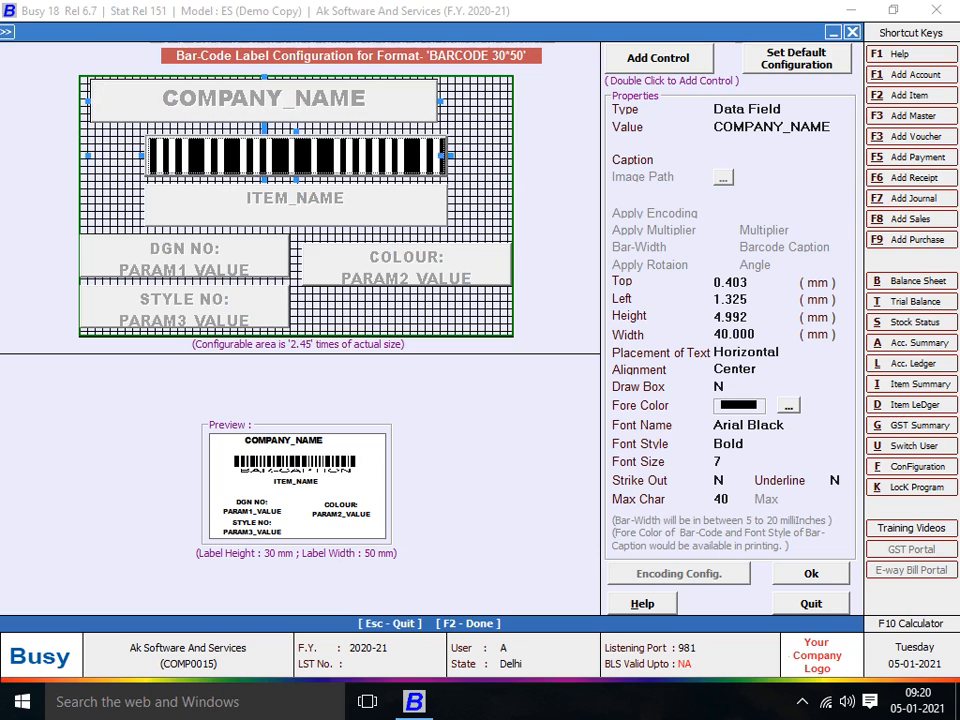
left_click_drag(296, 156, 237, 144)
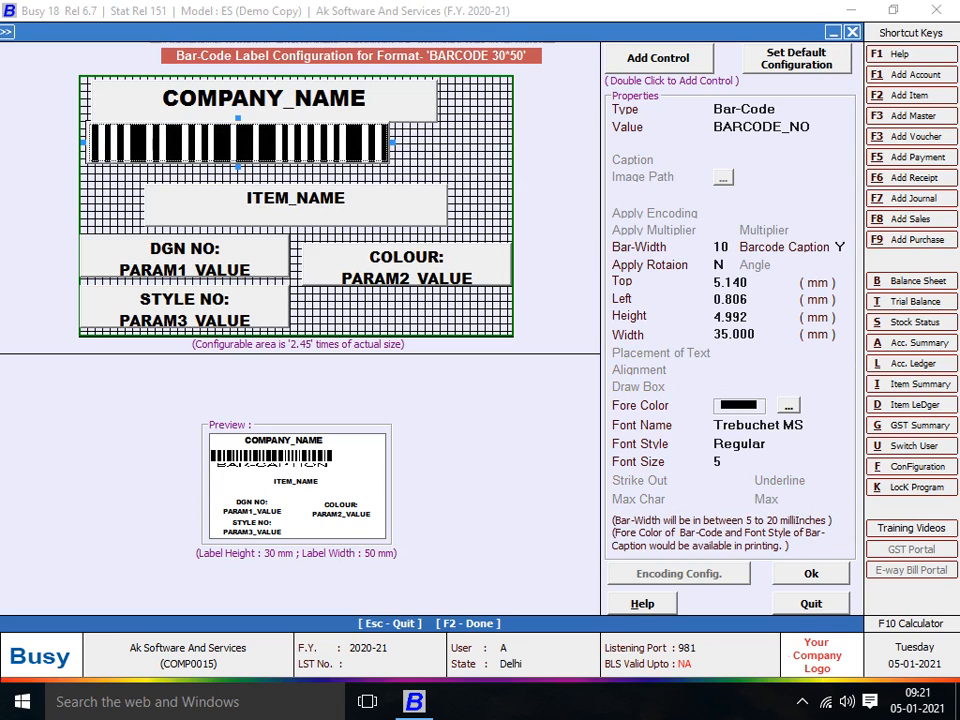
left_click_drag(296, 205, 246, 190)
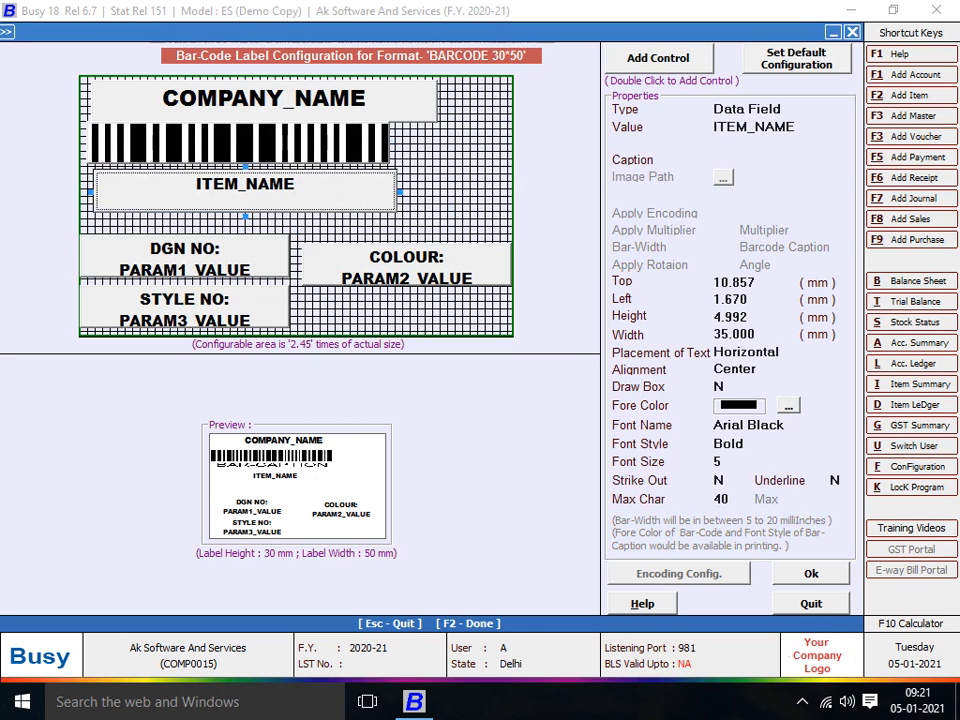
- Shorten the barcode, tuck ITEM_NAME under it at 3.348 mm high, and raise DGN NO below
left_click(264, 100)
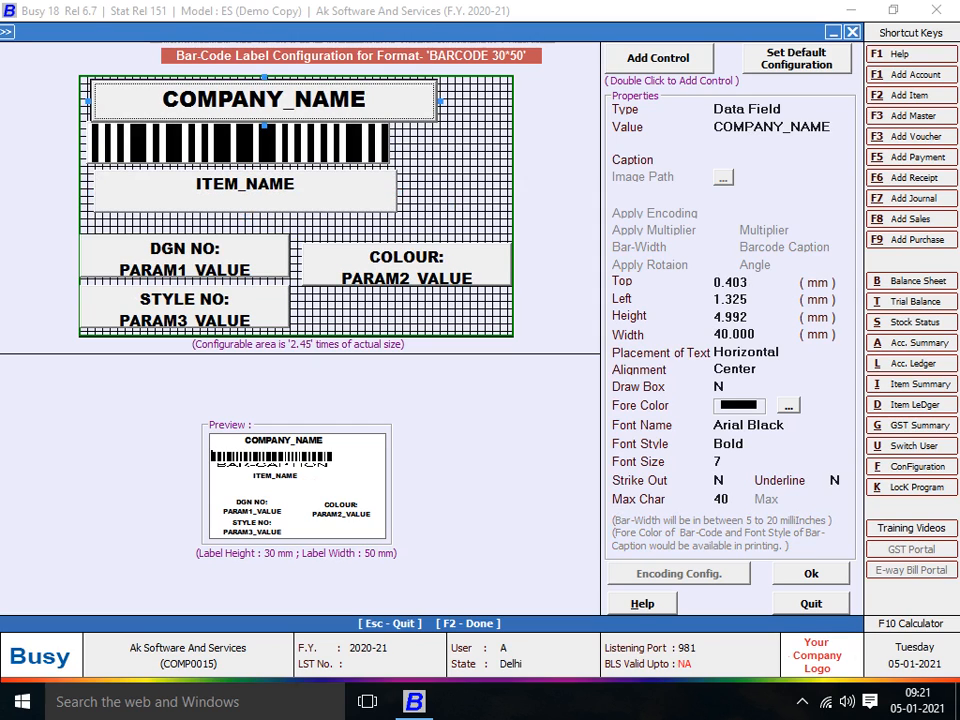
left_click_drag(264, 100, 266, 109)
left_click(240, 143)
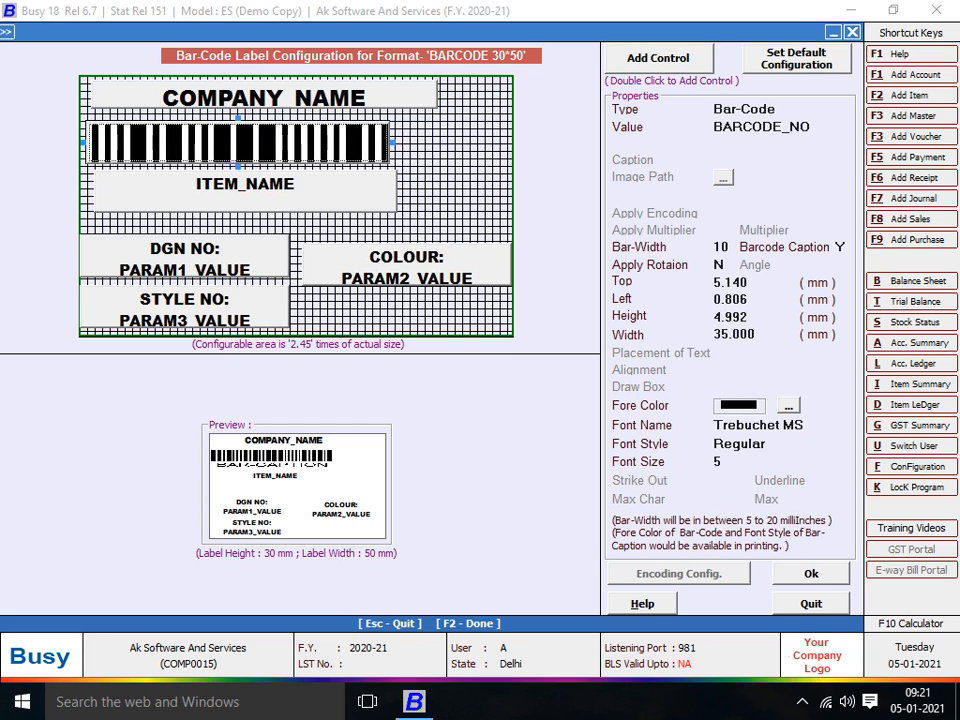
left_click_drag(239, 167, 243, 130)
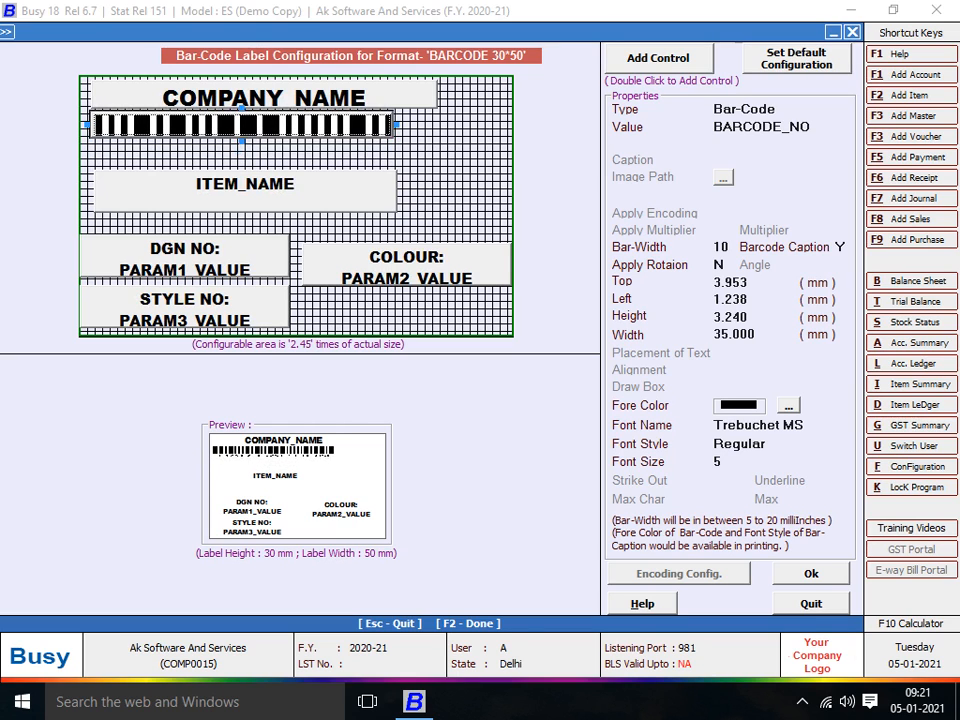
left_click(245, 190)
left_click_drag(245, 190, 244, 159)
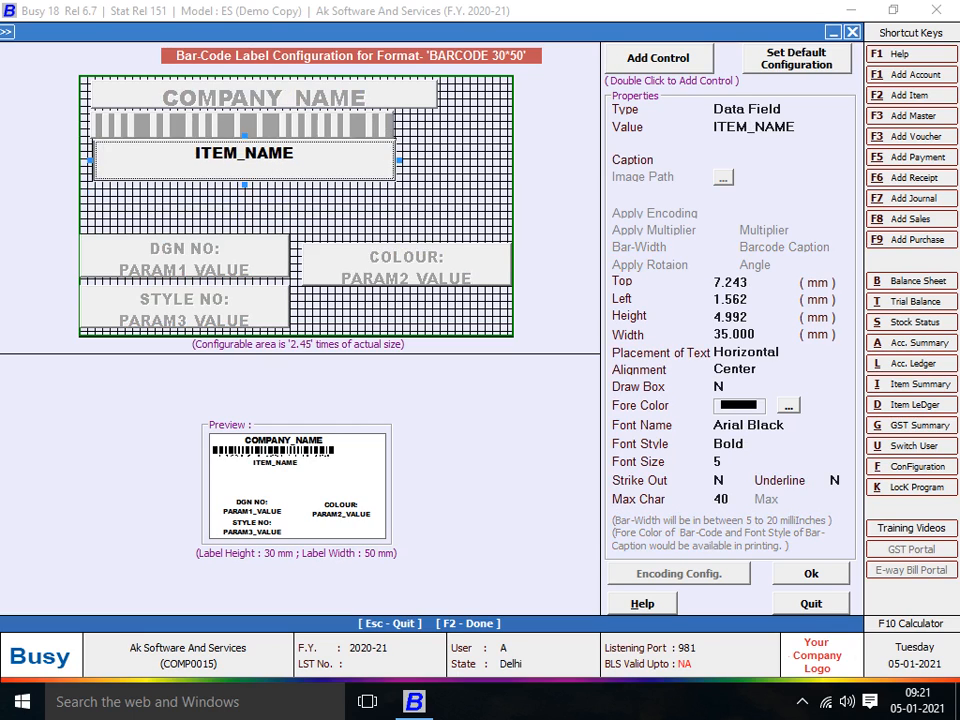
left_click_drag(244, 184, 245, 170)
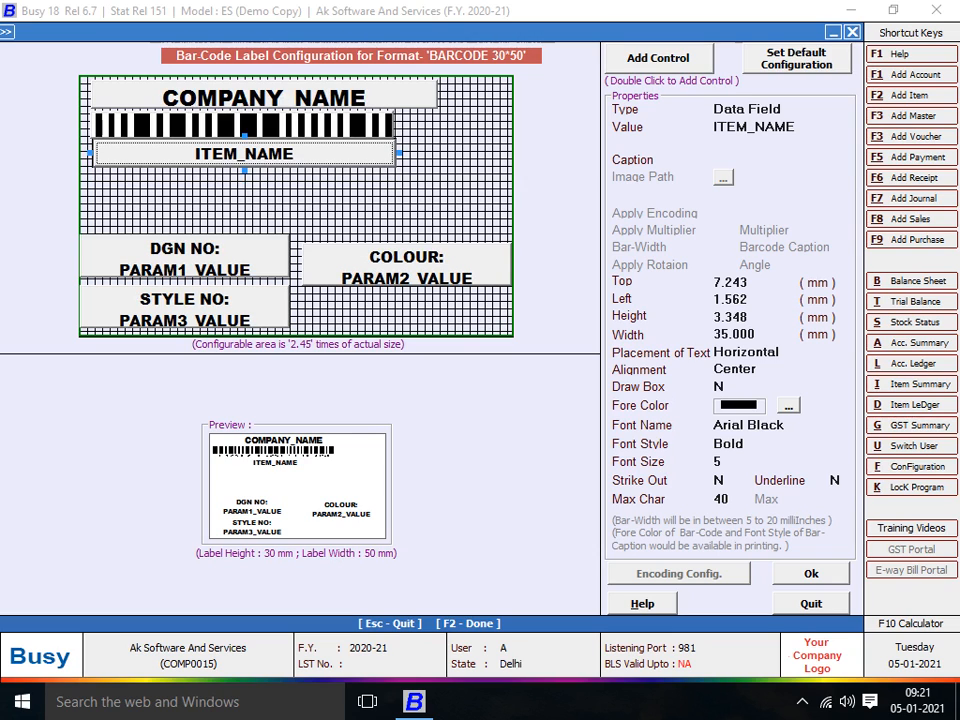
left_click_drag(185, 256, 203, 196)
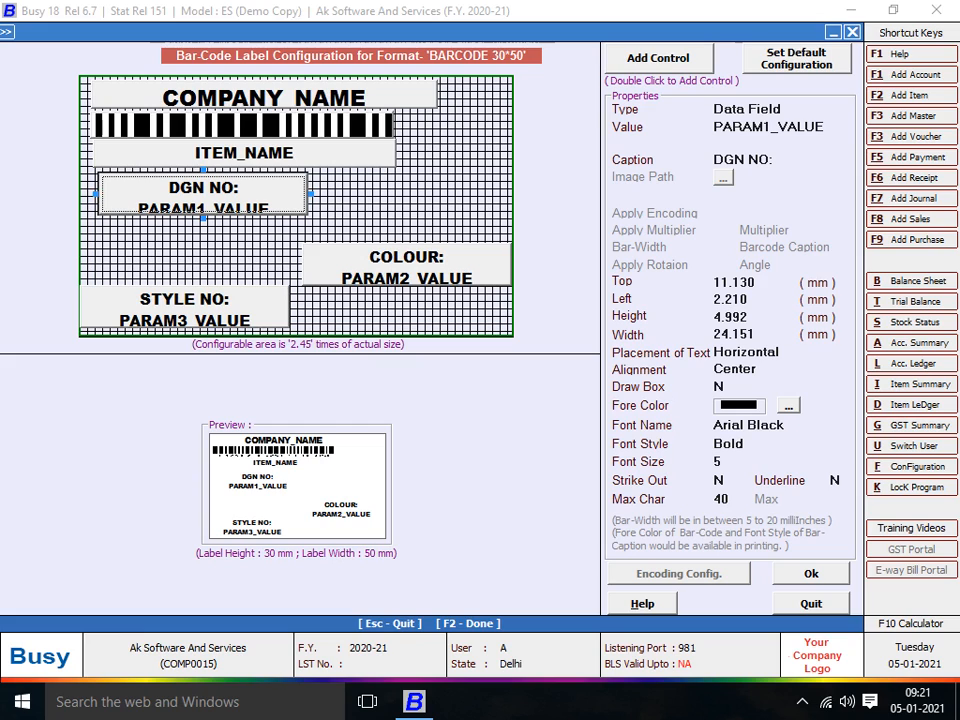
- Widen DGN NO, COLOUR and STYLE NO into single-line rows stacked below the item name
left_click_drag(310, 194, 401, 185)
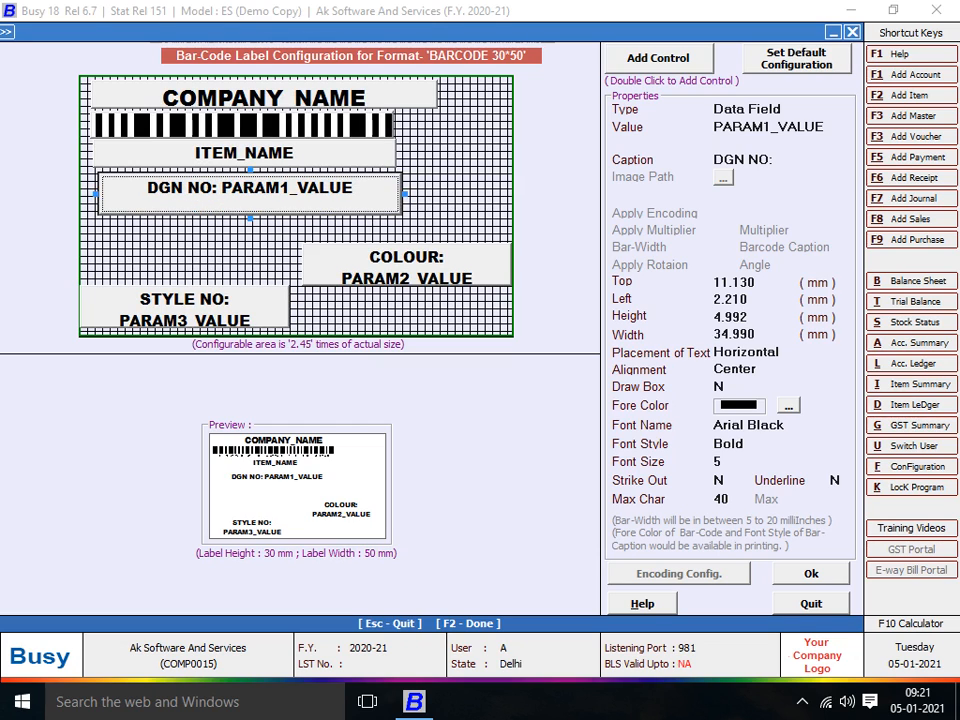
left_click_drag(250, 217, 244, 189)
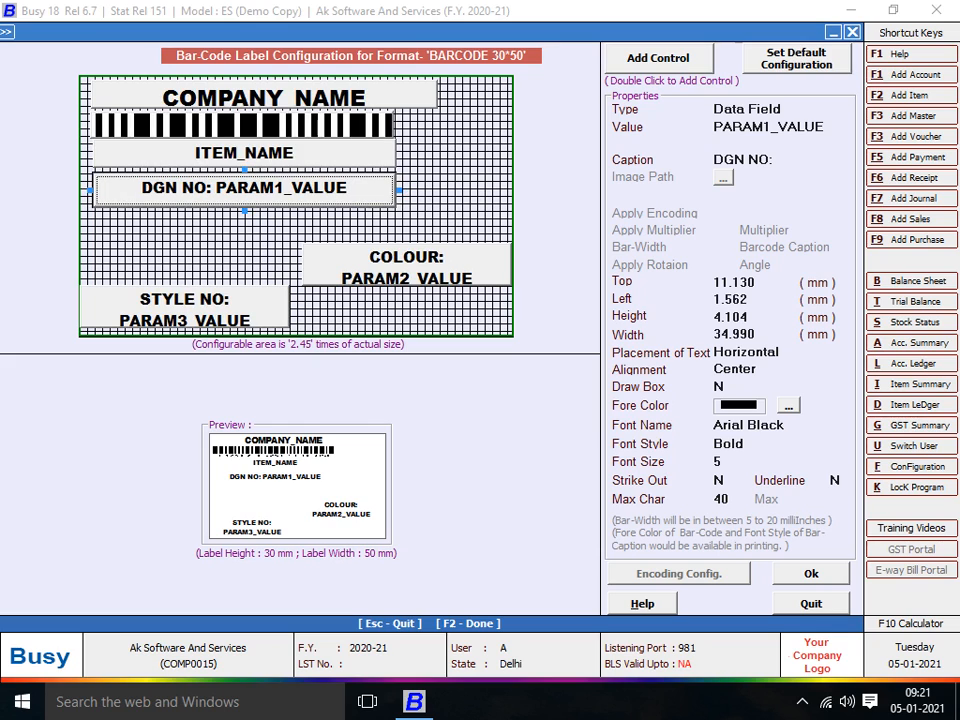
left_click_drag(407, 262, 193, 233)
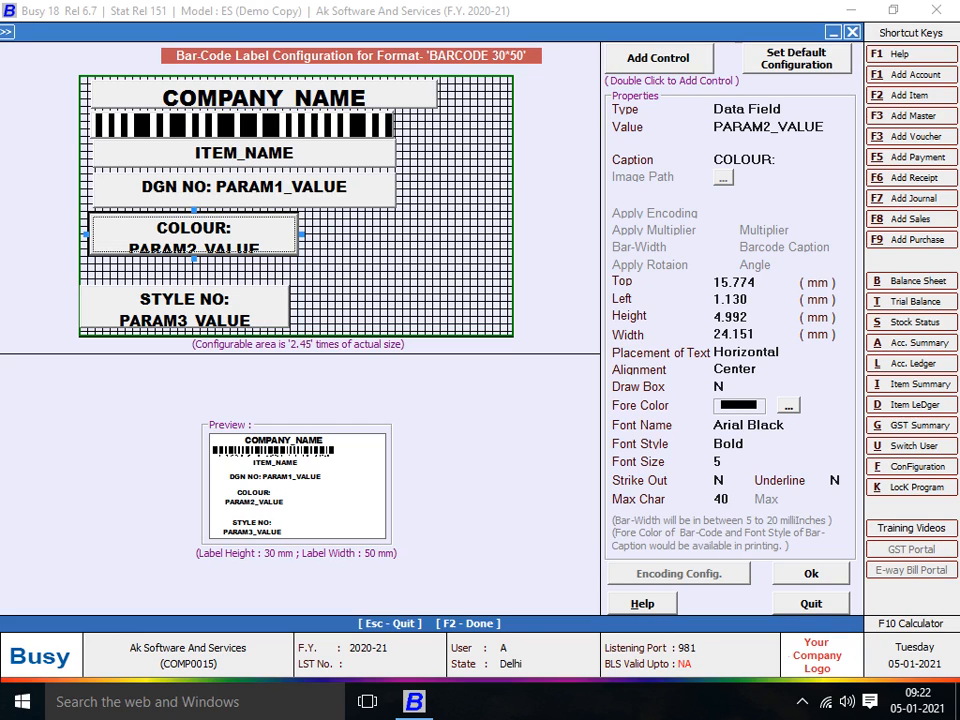
left_click_drag(301, 234, 392, 233)
left_click(190, 306)
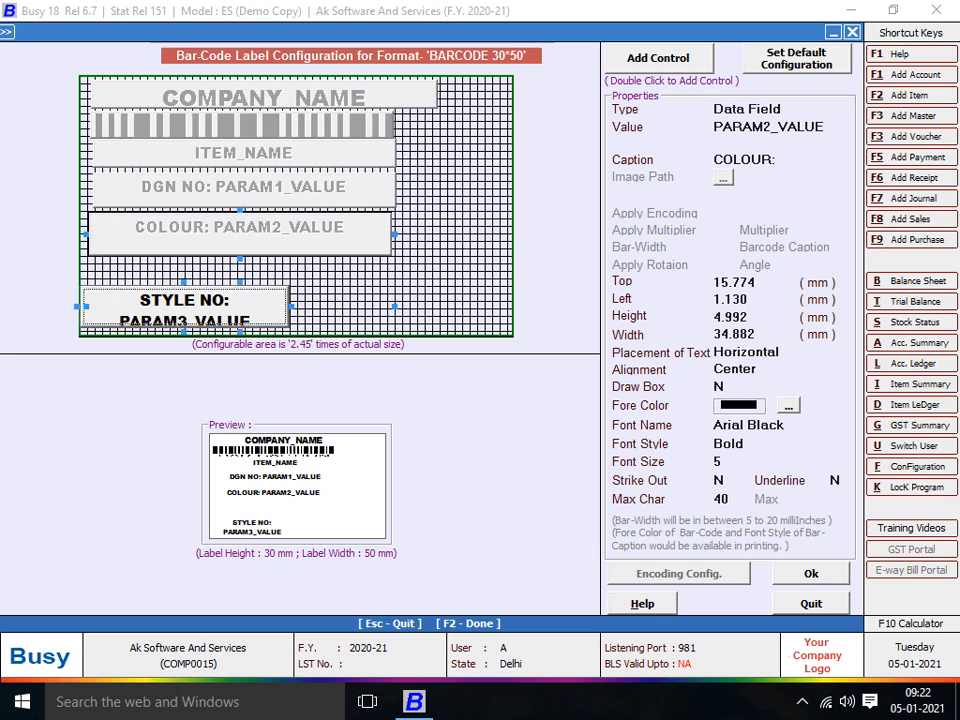
left_click_drag(190, 306, 215, 281)
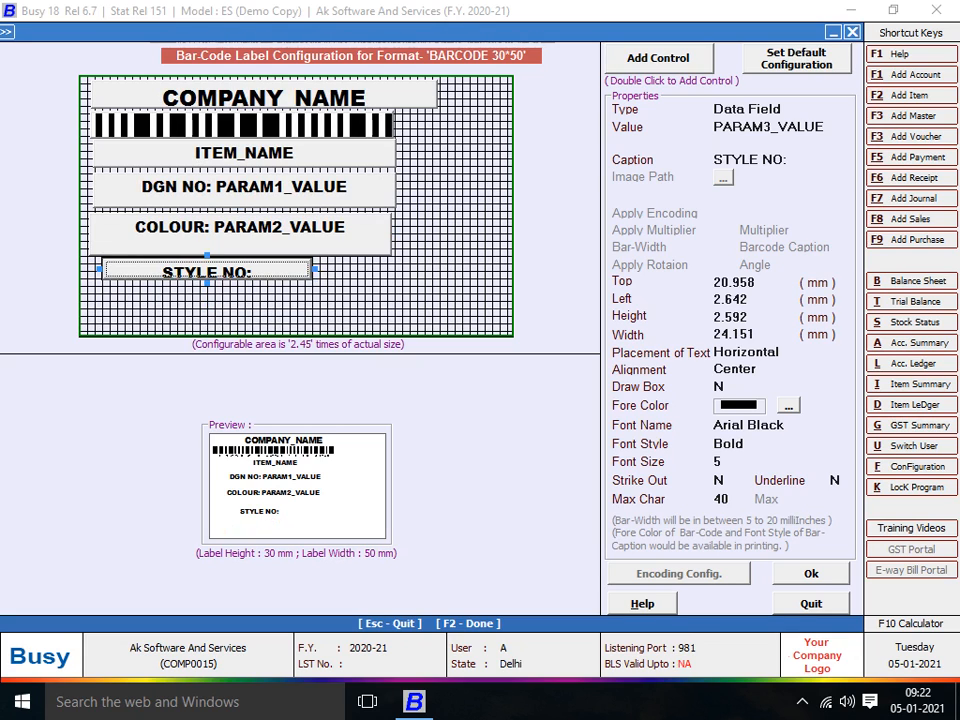
left_click_drag(207, 283, 207, 296)
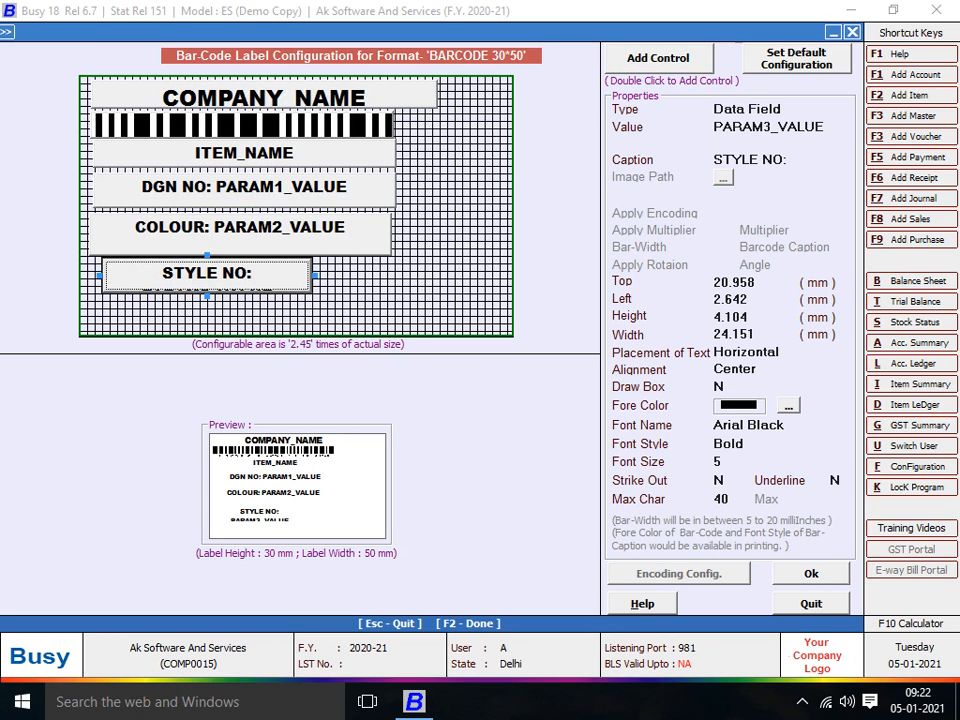
left_click_drag(315, 275, 392, 275)
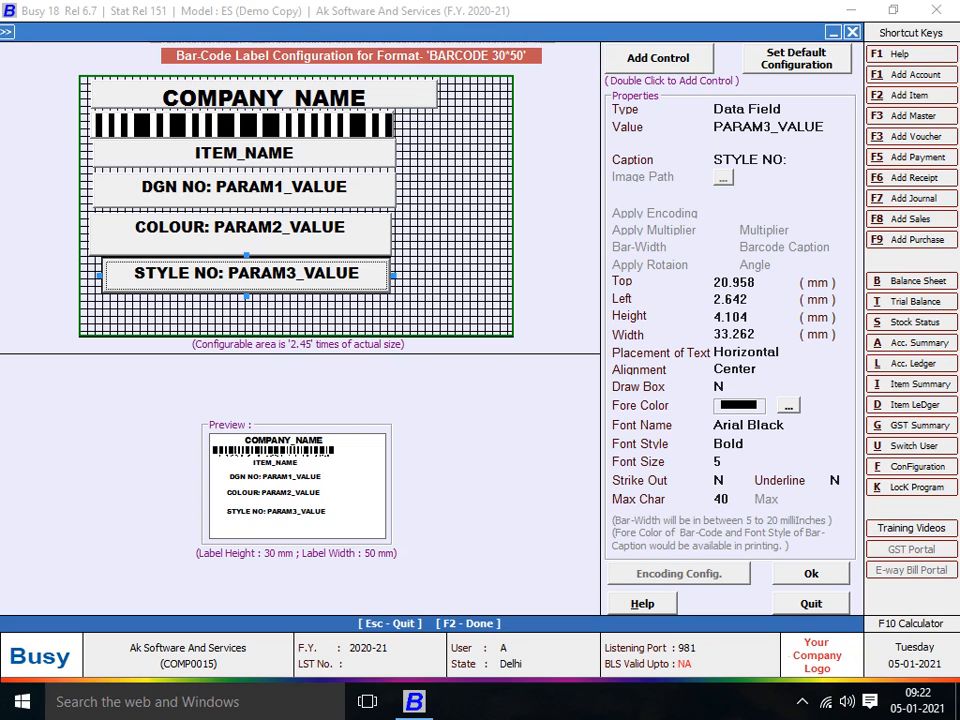
left_click_drag(99, 275, 93, 275)
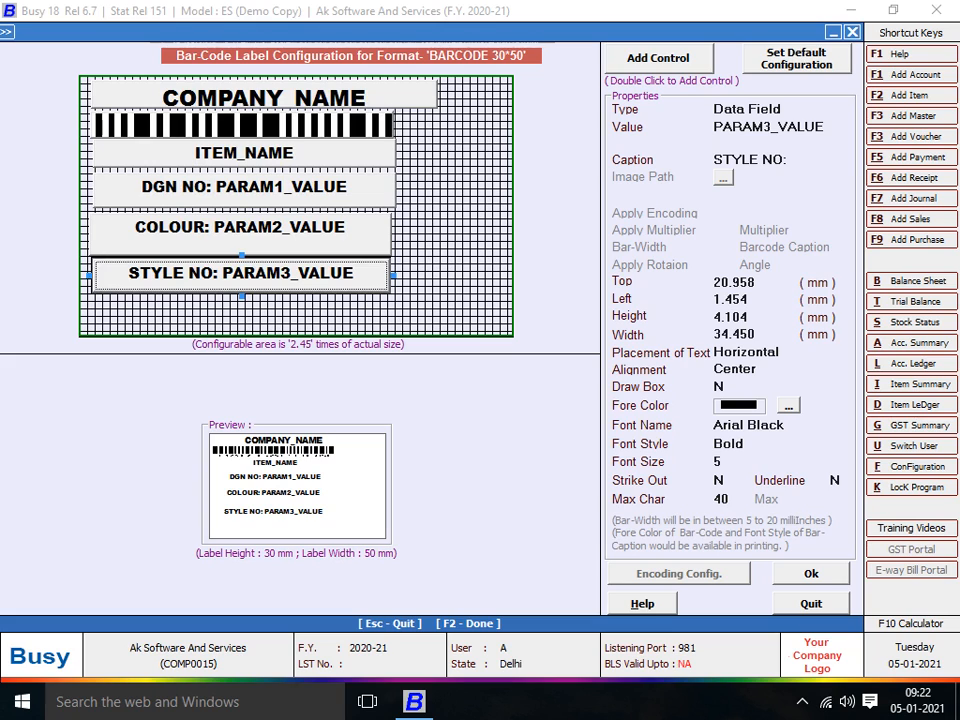
- Adjust COLOUR's top edge, narrow COMPANY_NAME to 35.314 mm, and add a Plain Text control
left_click(239, 233)
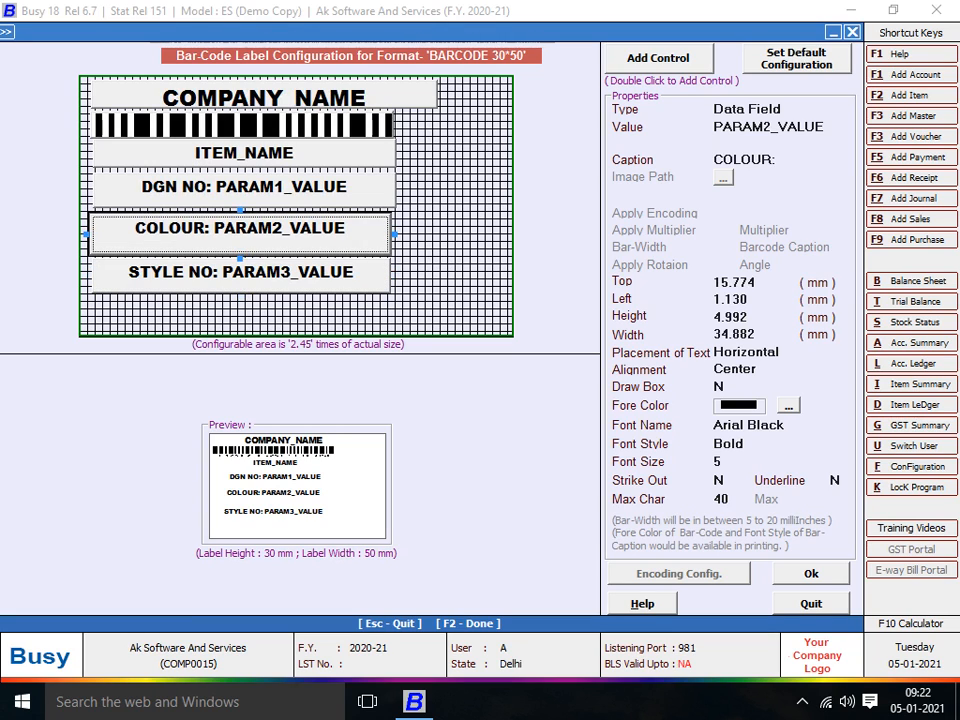
left_click_drag(240, 210, 245, 288)
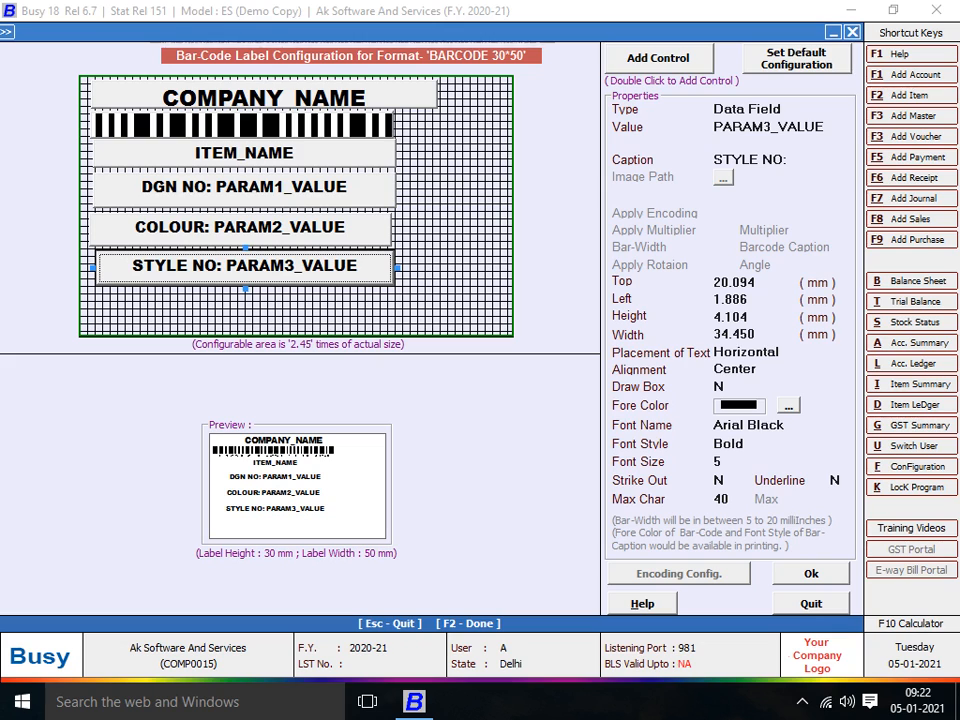
left_click(264, 97)
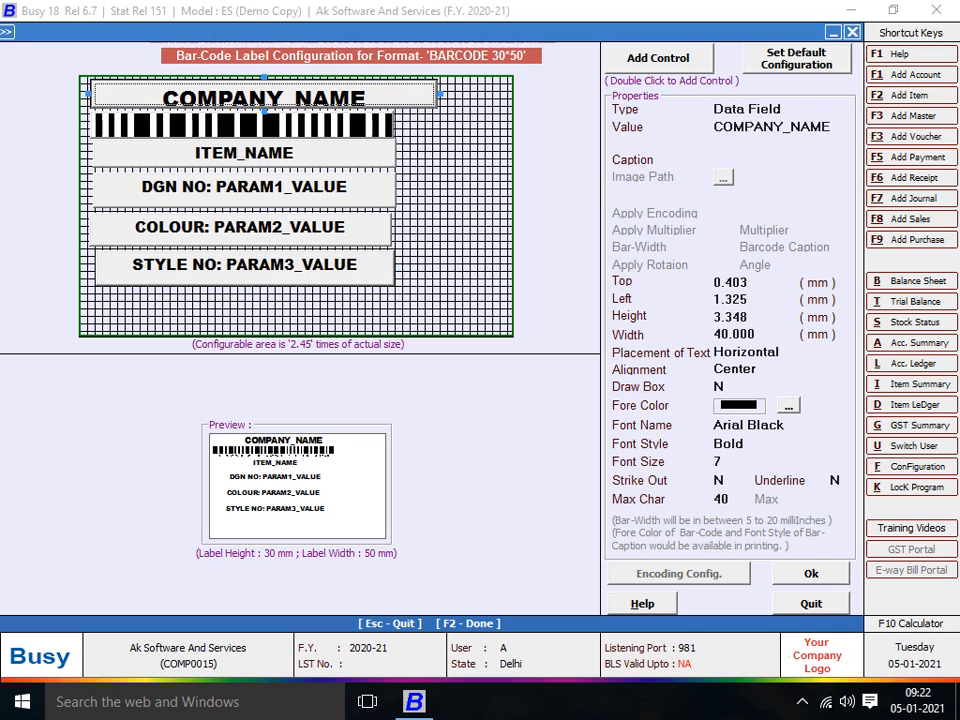
left_click_drag(440, 94, 398, 94)
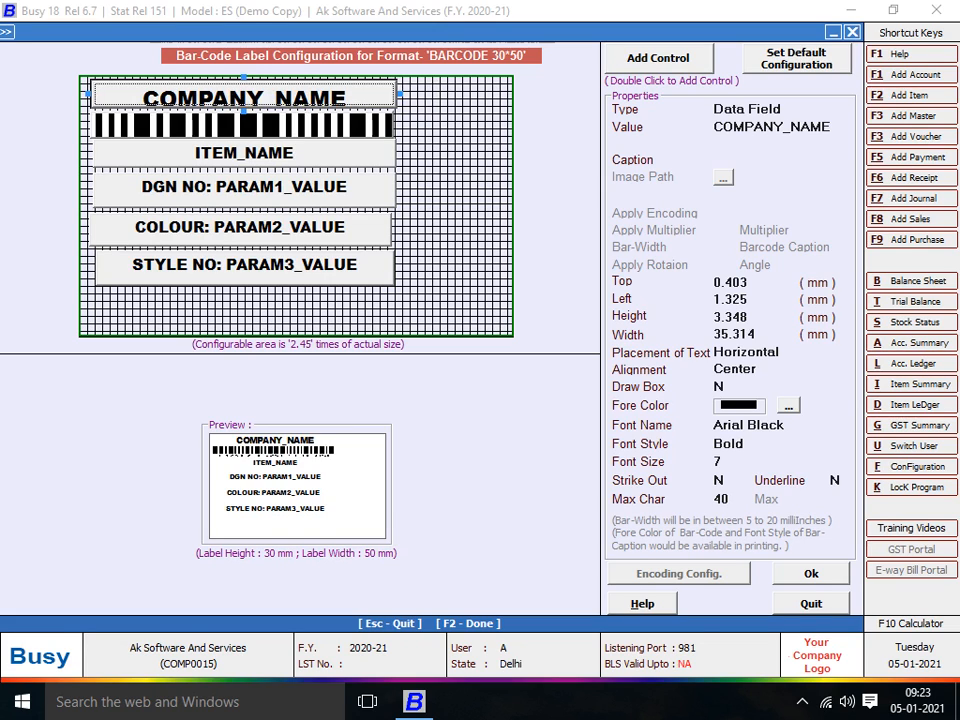
double_click(658, 58)
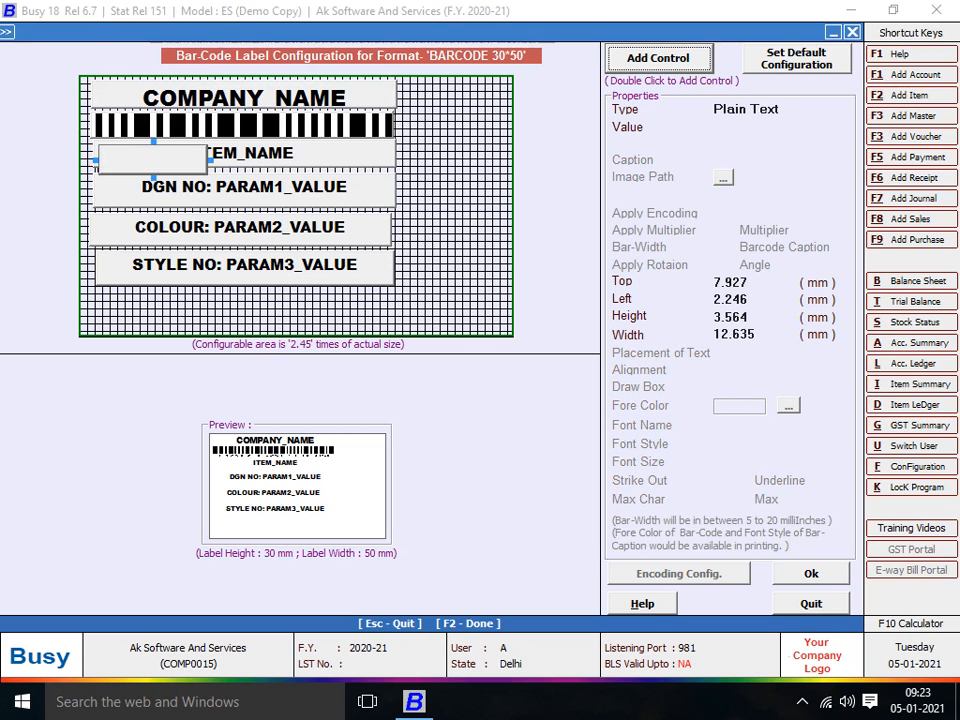
- Move the new text field to the label's bottom-left and enter the contact phone number
left_click_drag(153, 160, 155, 311)
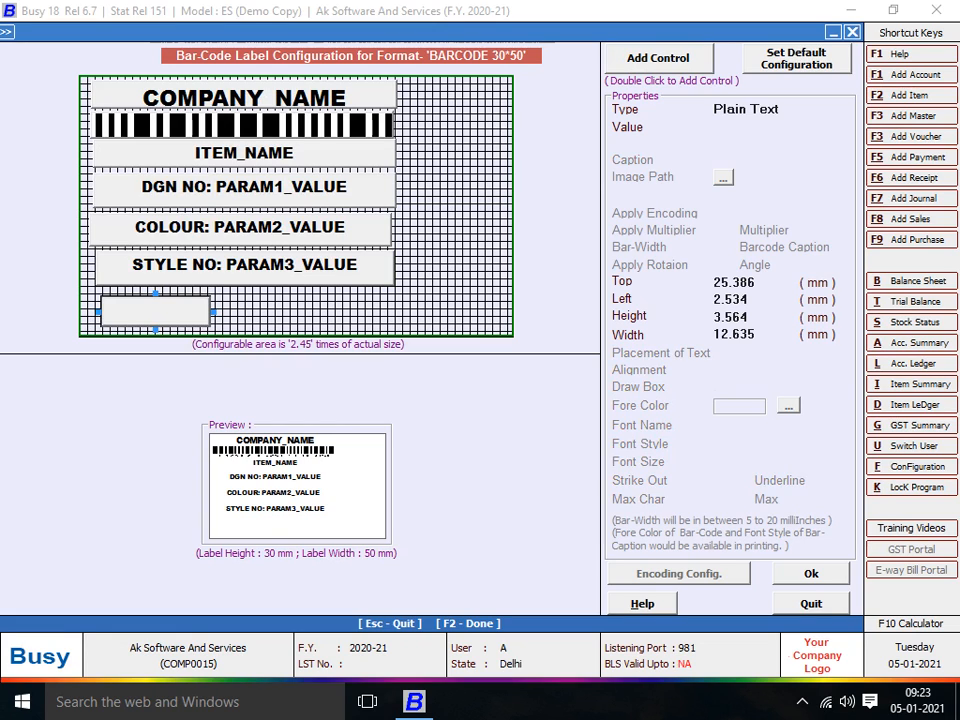
left_click(784, 126)
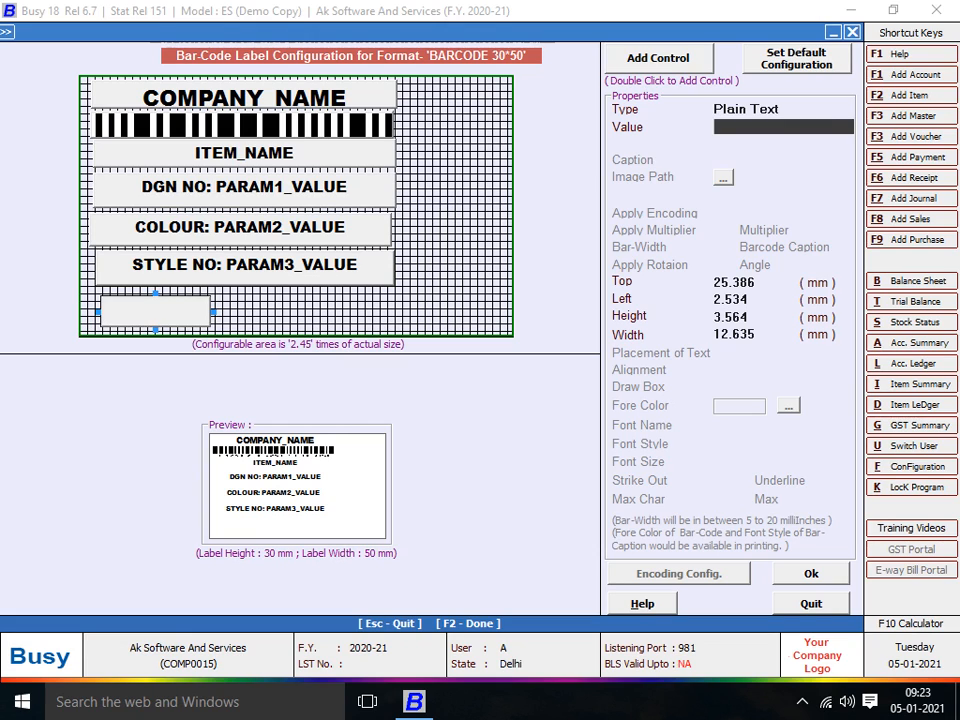
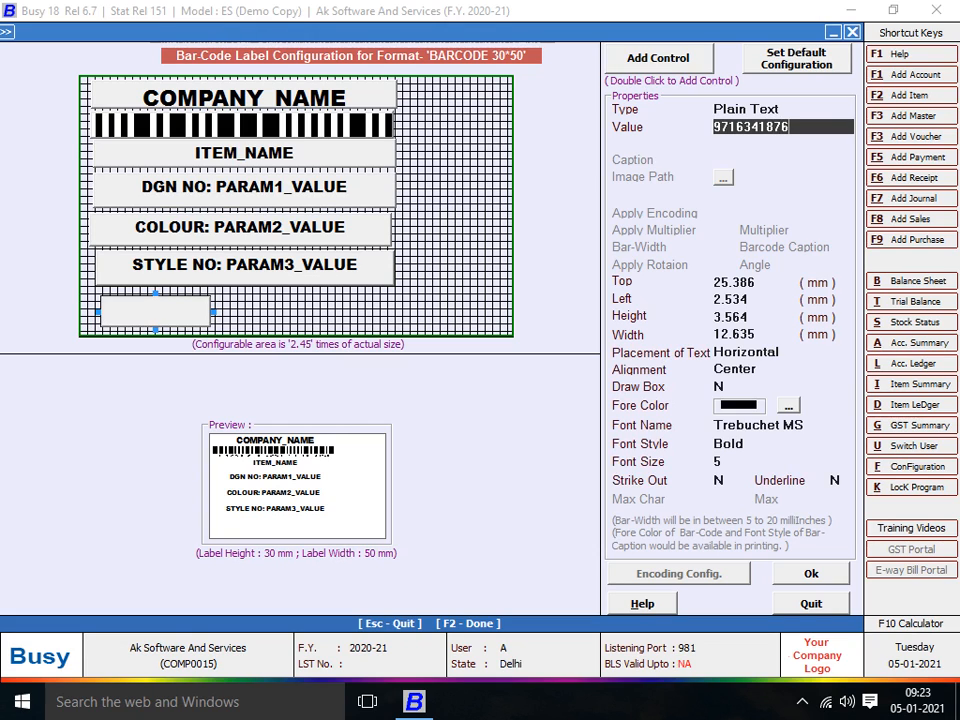
key("Return")
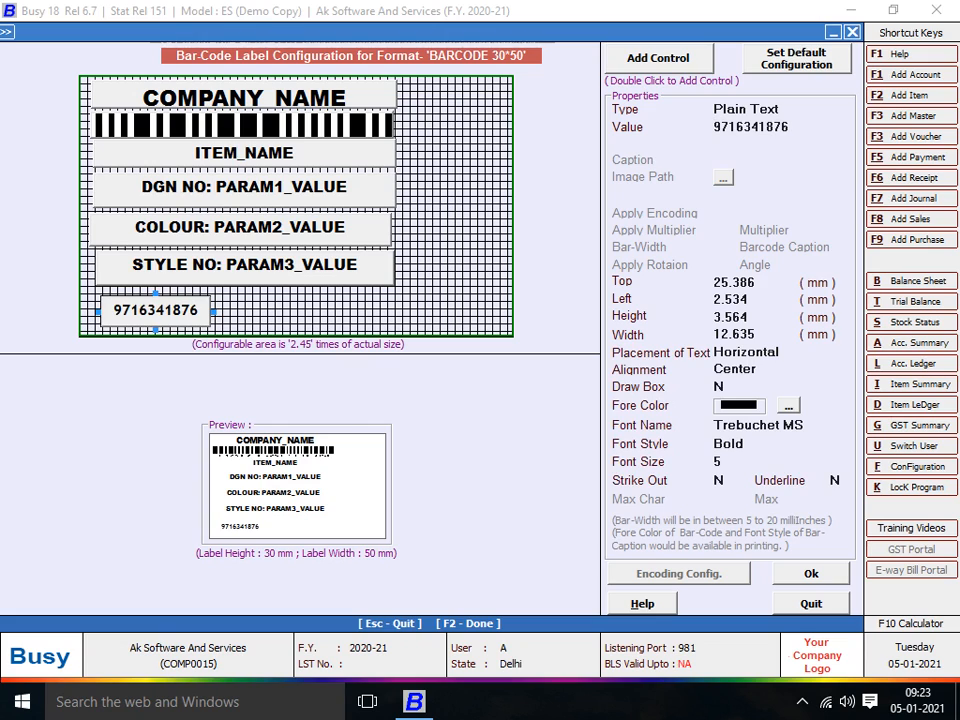
- Set the phone number field's font to Arial Black, Bold
left_click(778, 425)
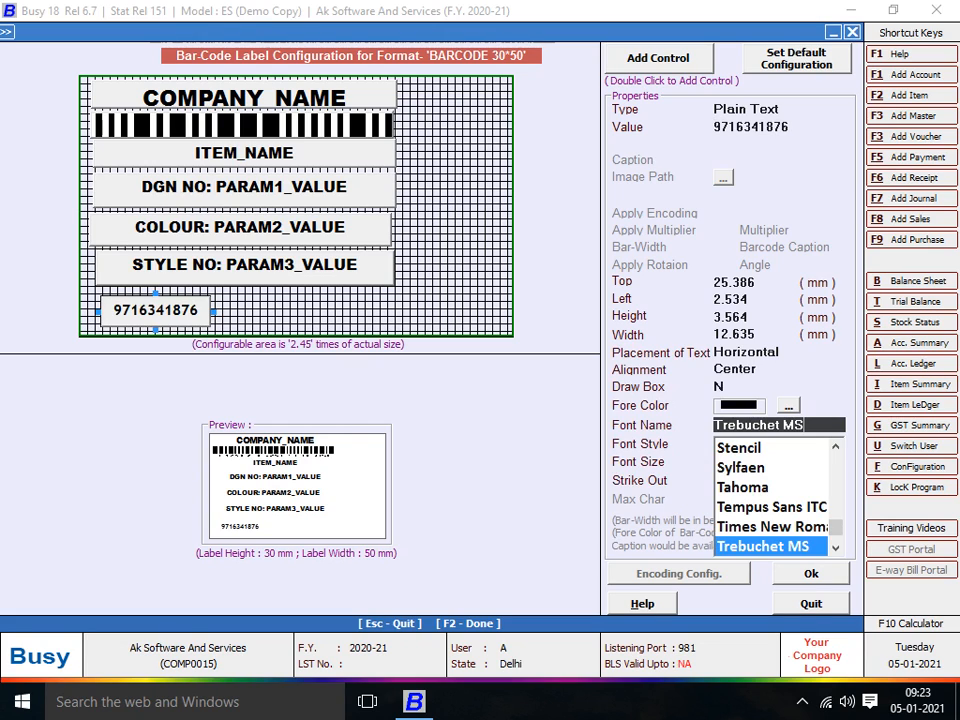
key("BackSpace")
key("BackSpace")
key("BackSpace")
key("BackSpace")
key("BackSpace")
key("BackSpace")
key("BackSpace")
key("BackSpace")
key("BackSpace")
key("BackSpace")
key("BackSpace")
key("BackSpace")
type("RA")
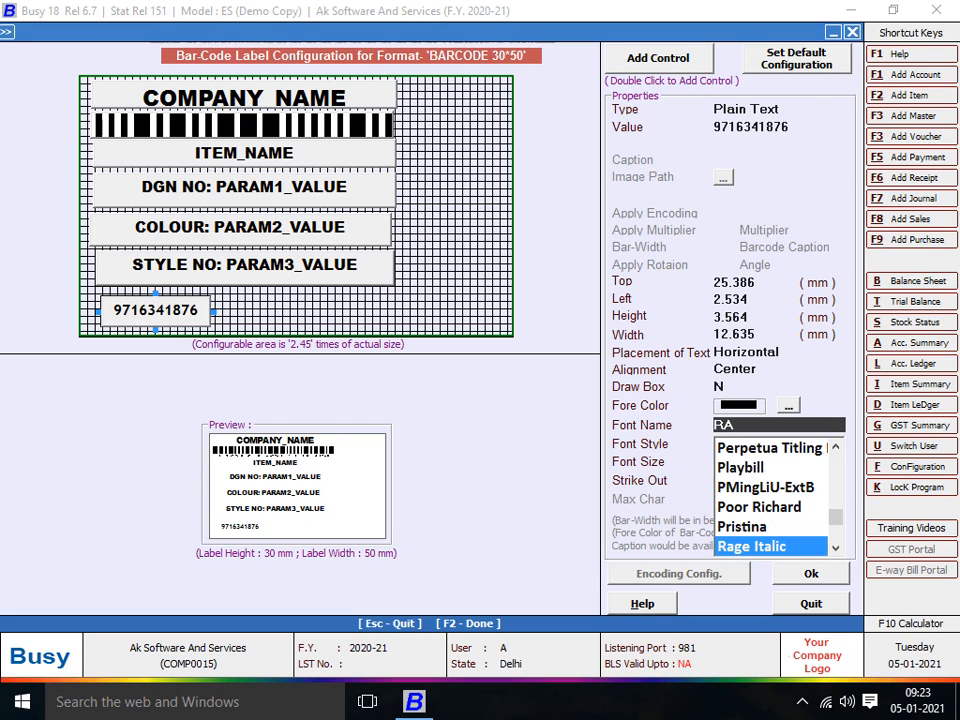
key("BackSpace")
key("BackSpace")
key("BackSpace")
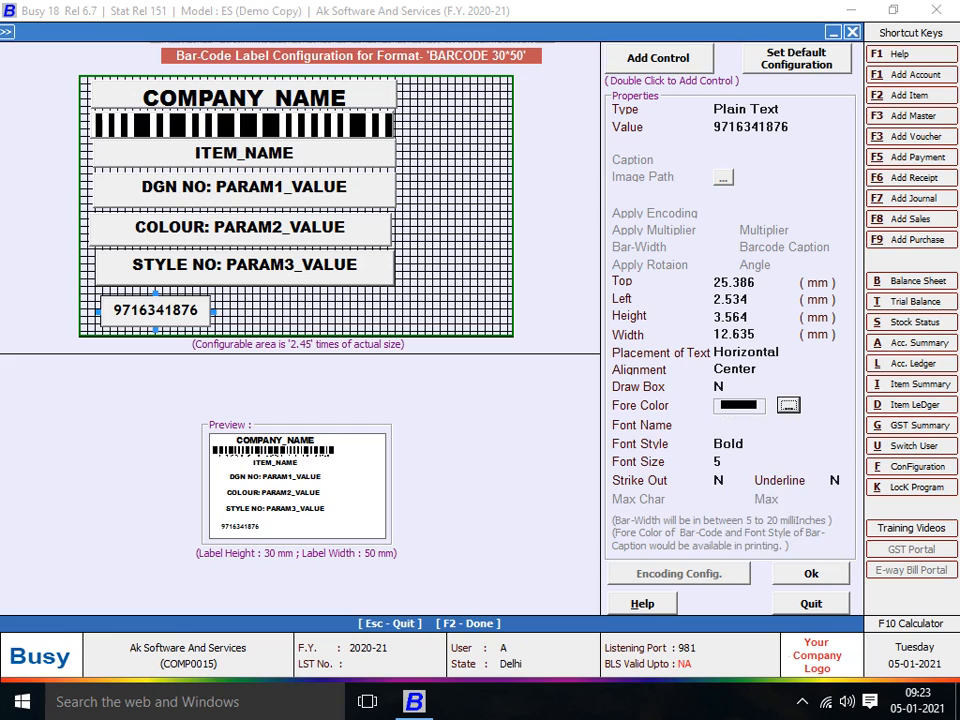
key("Tab")
type("AR")
key("Down")
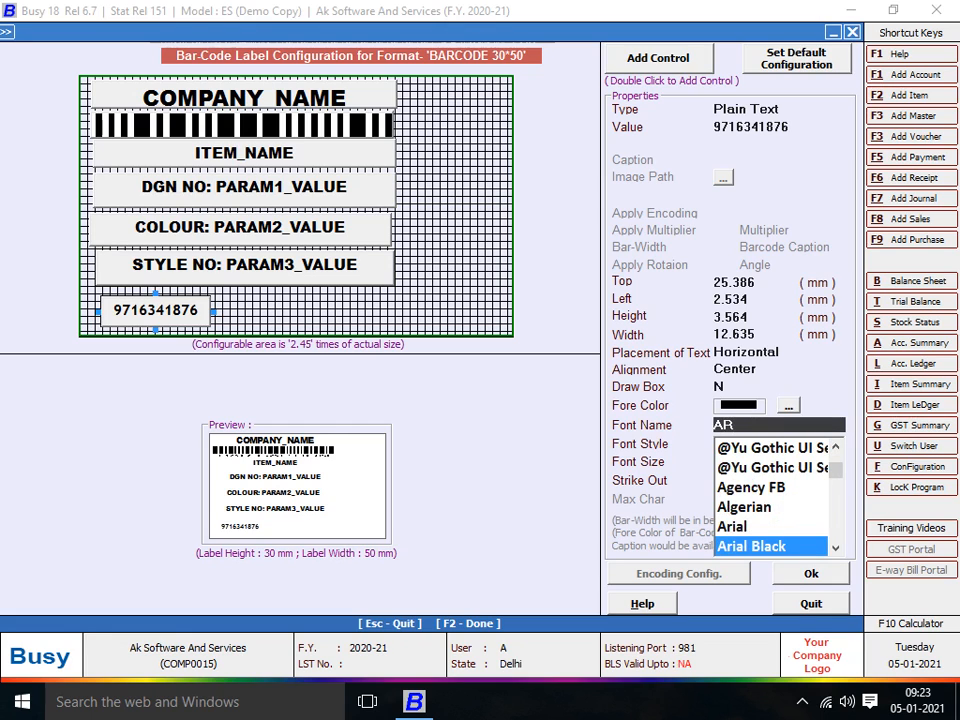
key("Return")
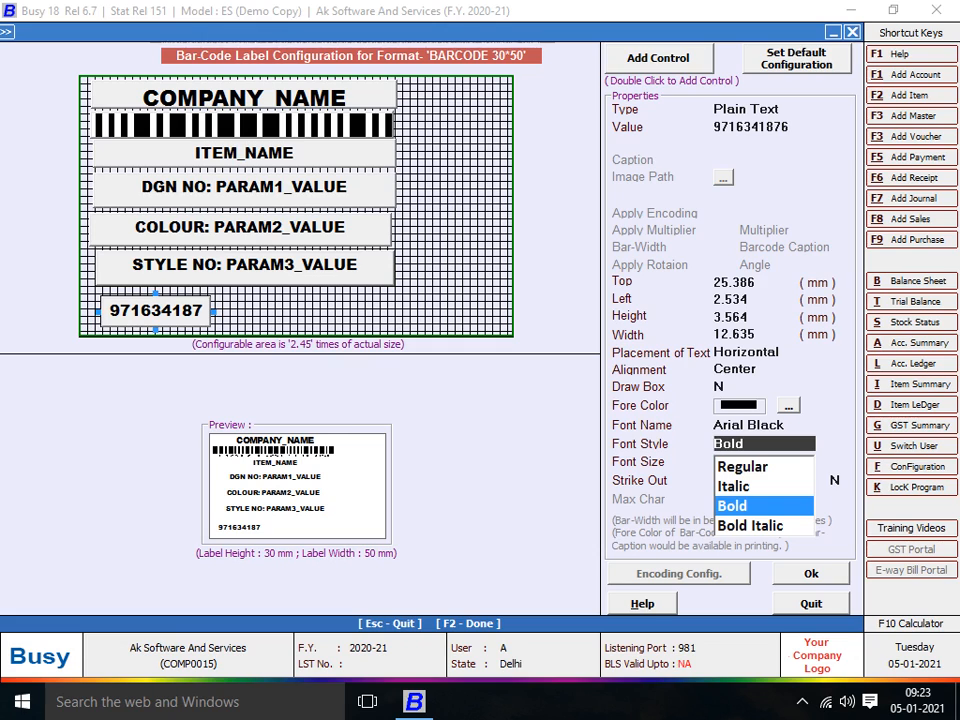
key("Return")
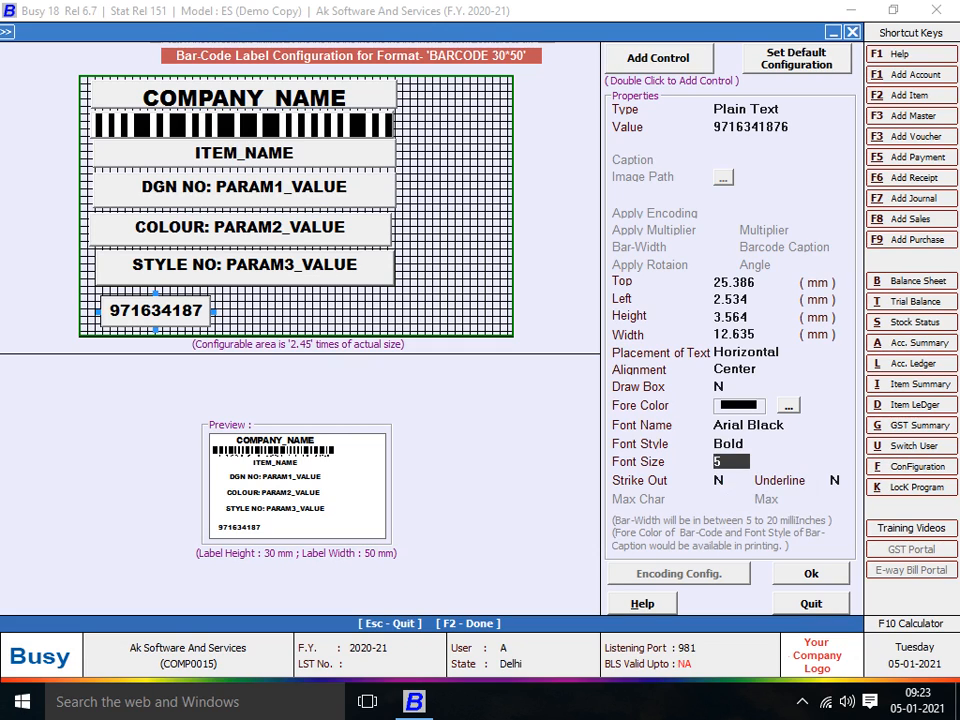
- Add a plain-text field with the contact e-mail address beside the phone number, widened to 23.974 mm
double_click(659, 58)
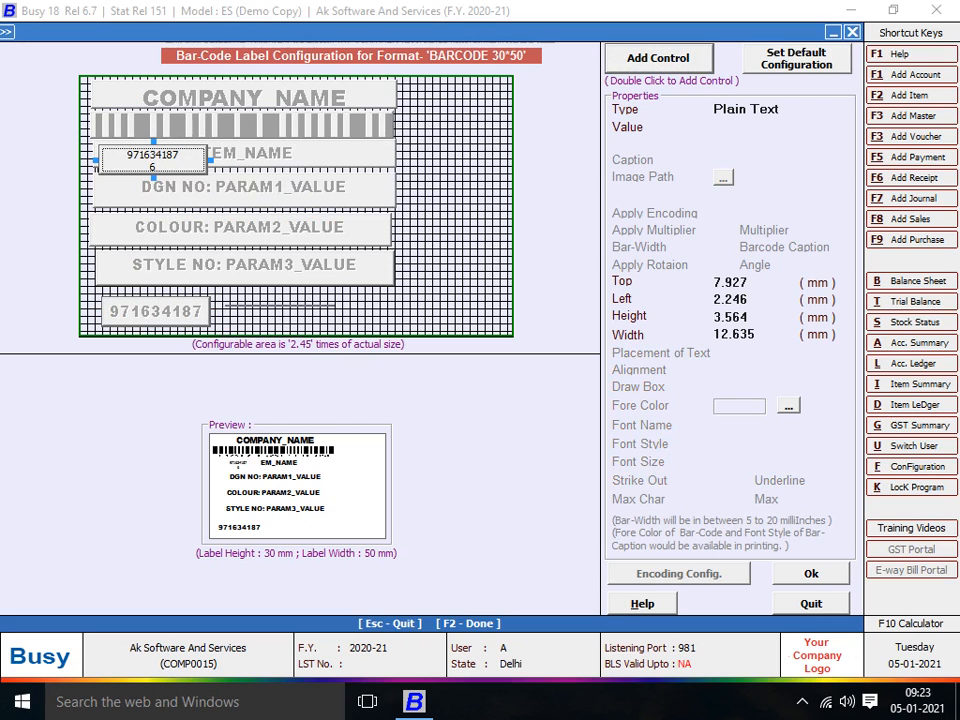
left_click_drag(152, 160, 292, 303)
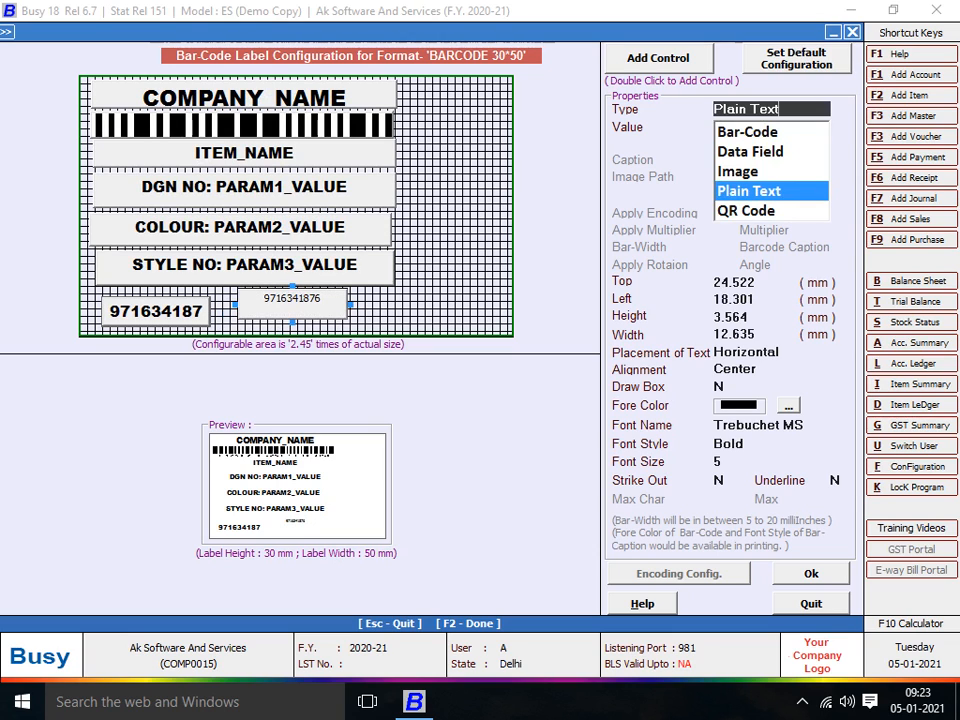
key("Return")
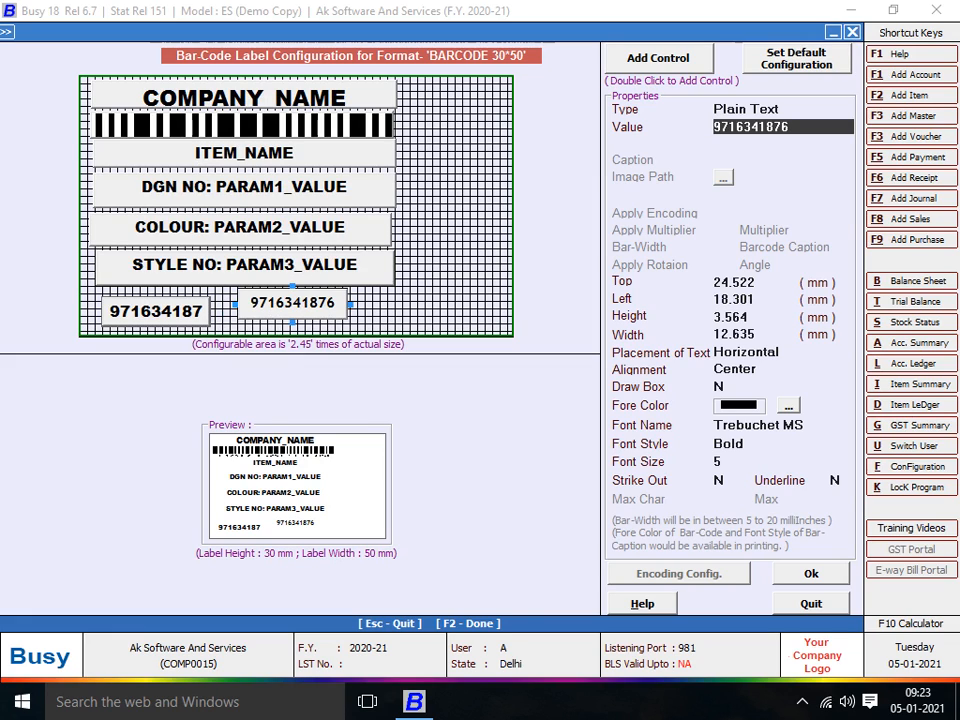
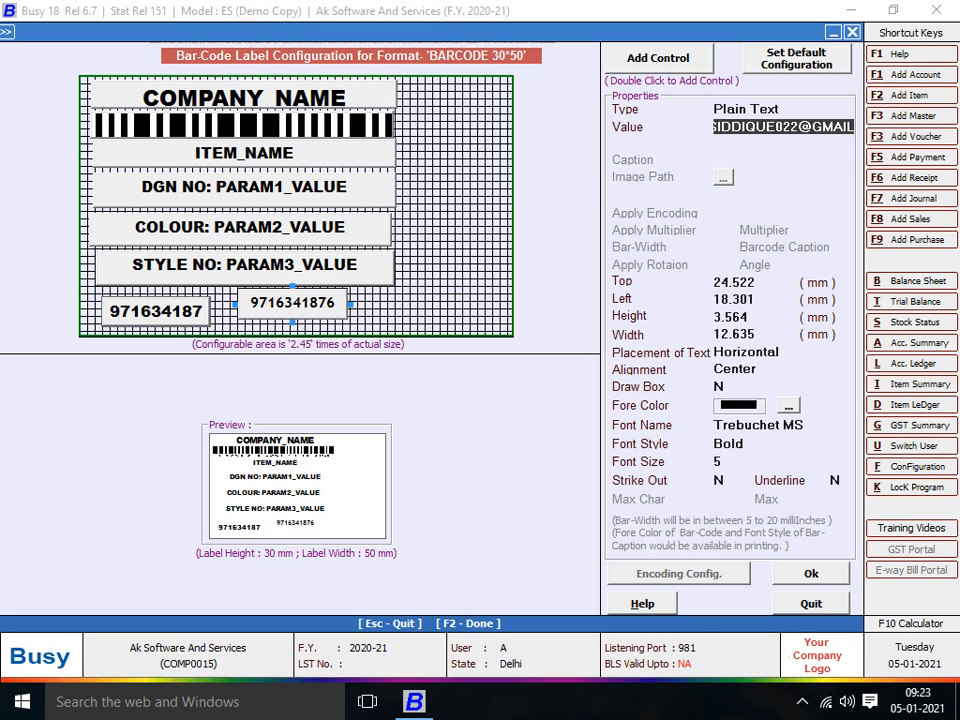
key("Return")
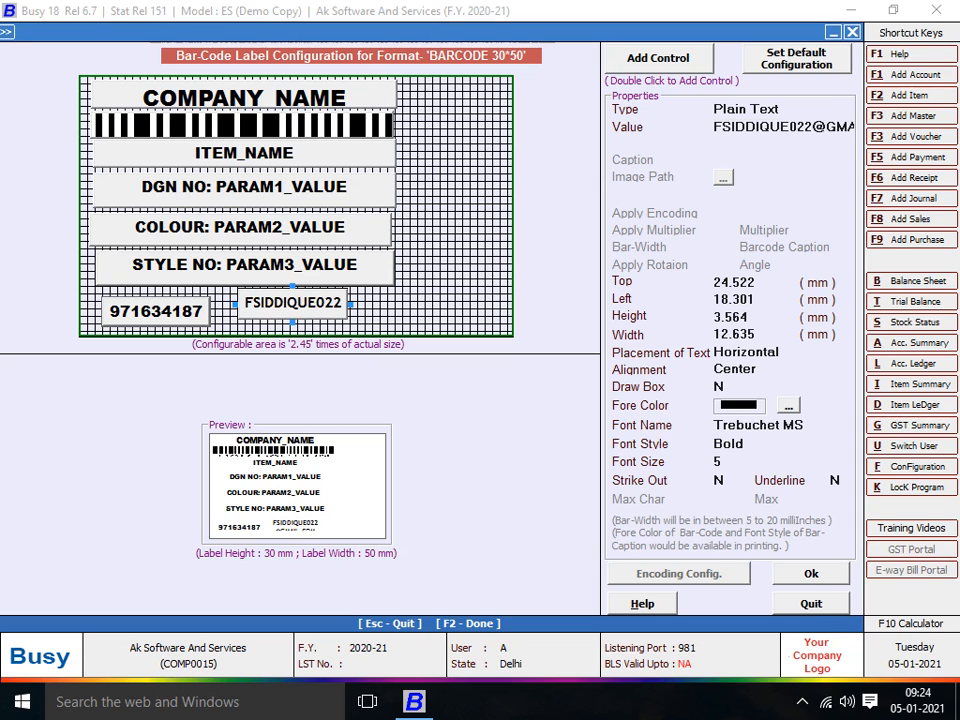
left_click_drag(293, 303, 444, 312)
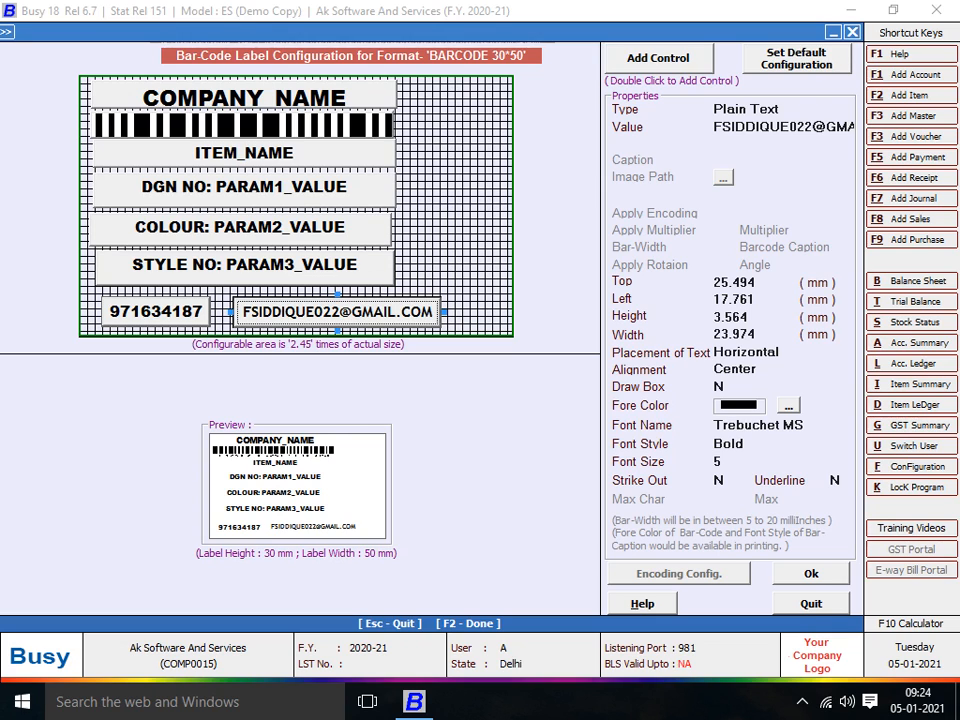
left_click_drag(337, 312, 329, 312)
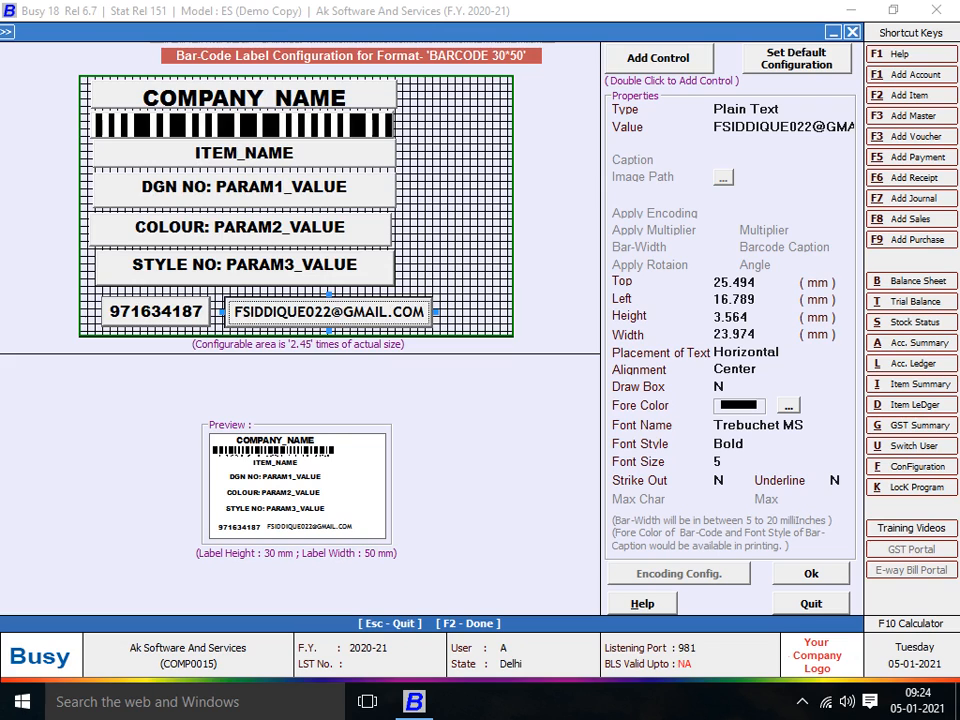
- Set the COMPANY_NAME fore colour to green and the ITEM_NAME fore colour to orange
left_click(244, 96)
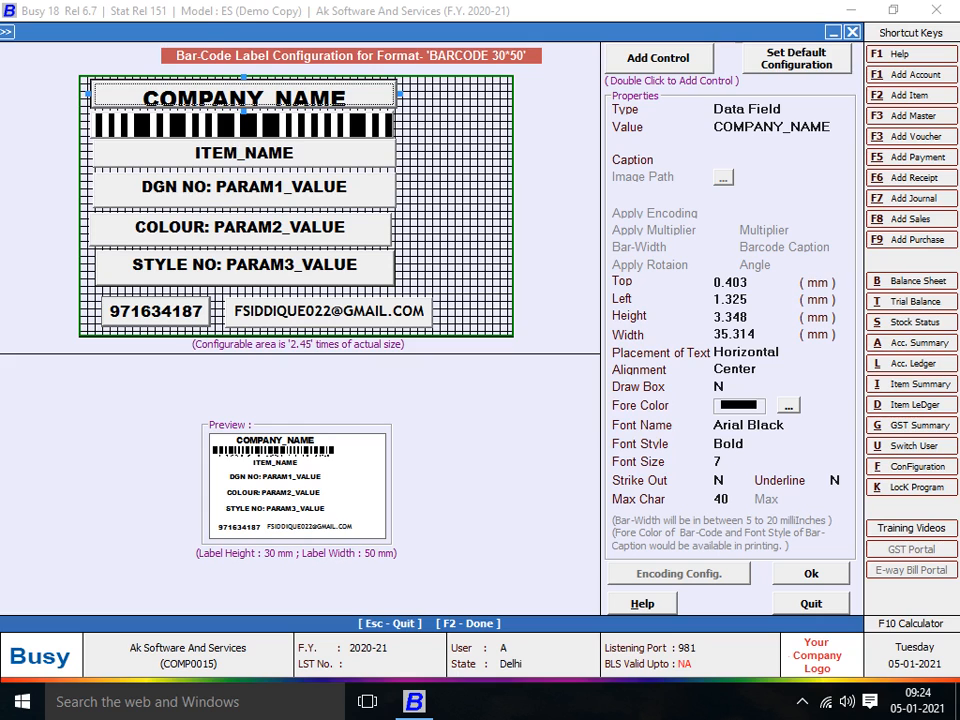
left_click(788, 405)
left_click(69, 119)
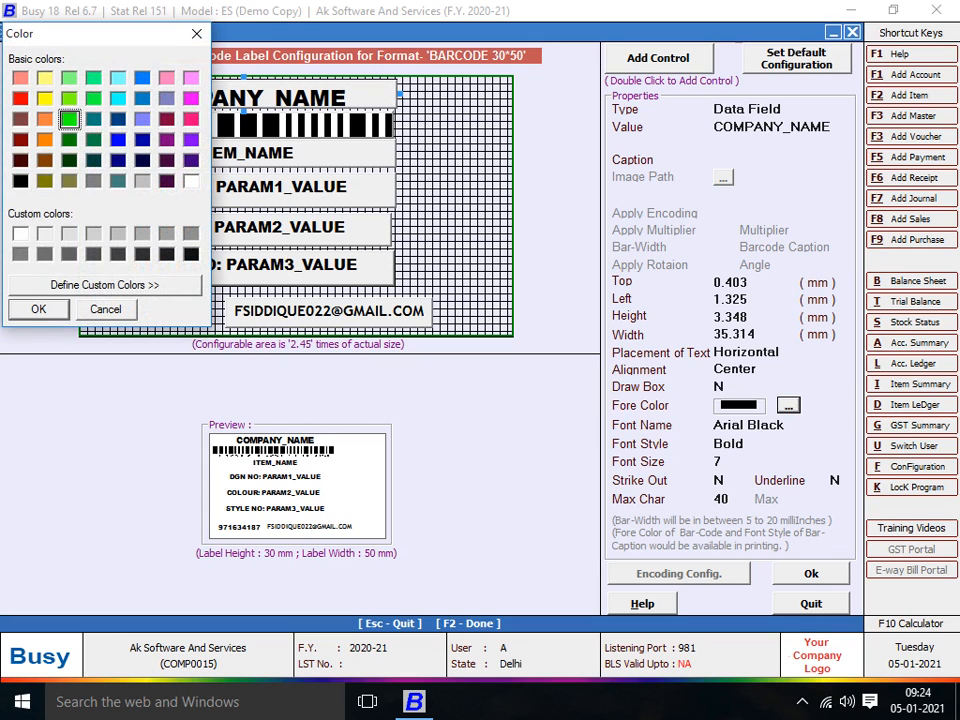
left_click(38, 309)
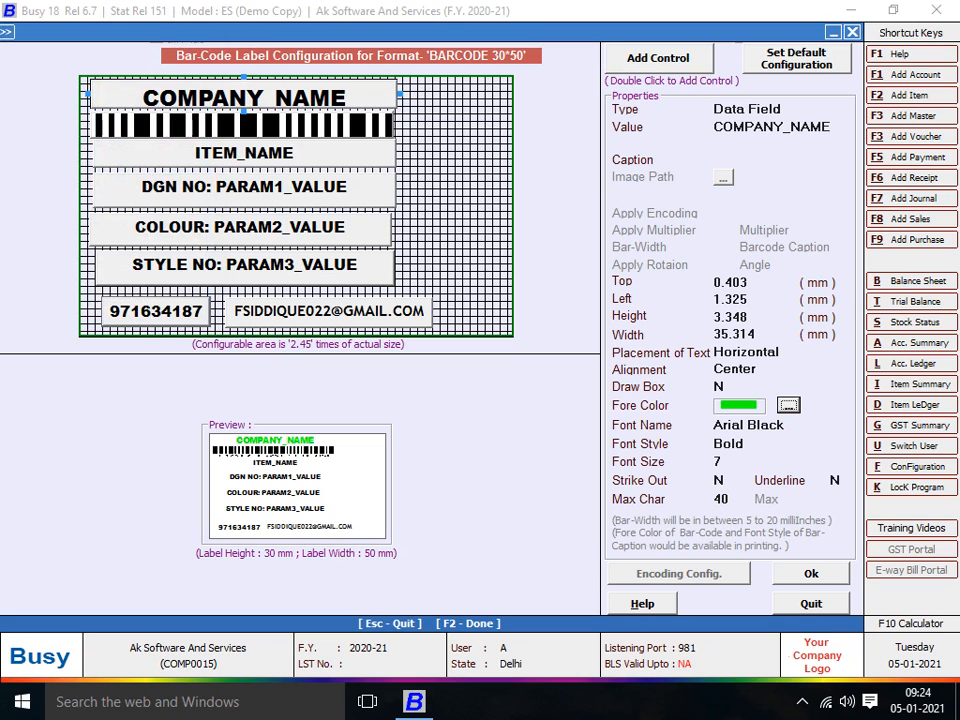
left_click(244, 154)
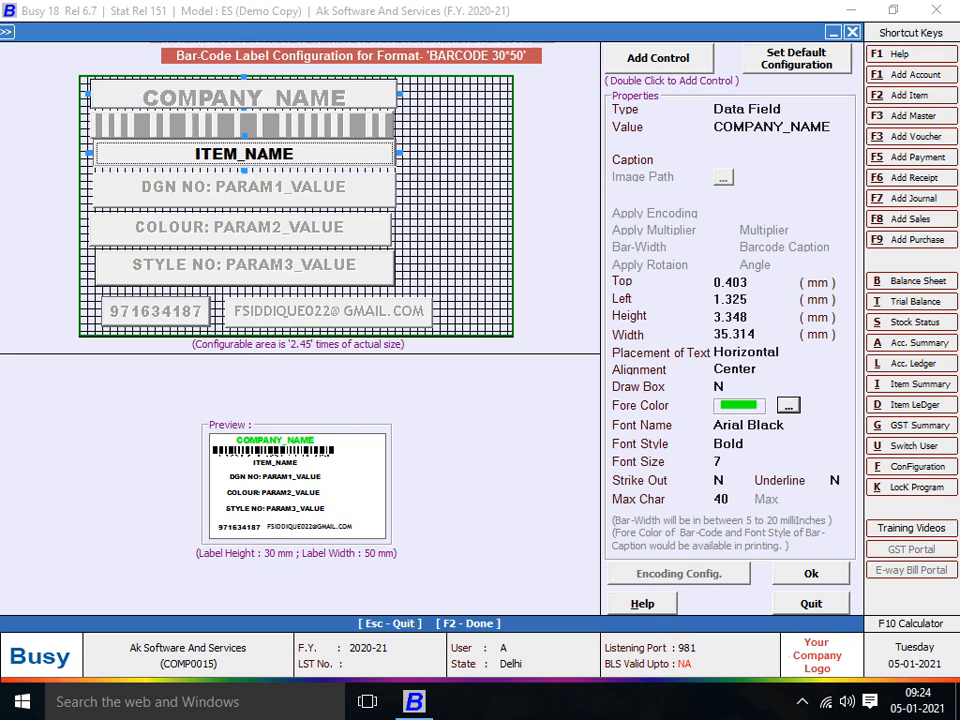
left_click(788, 405)
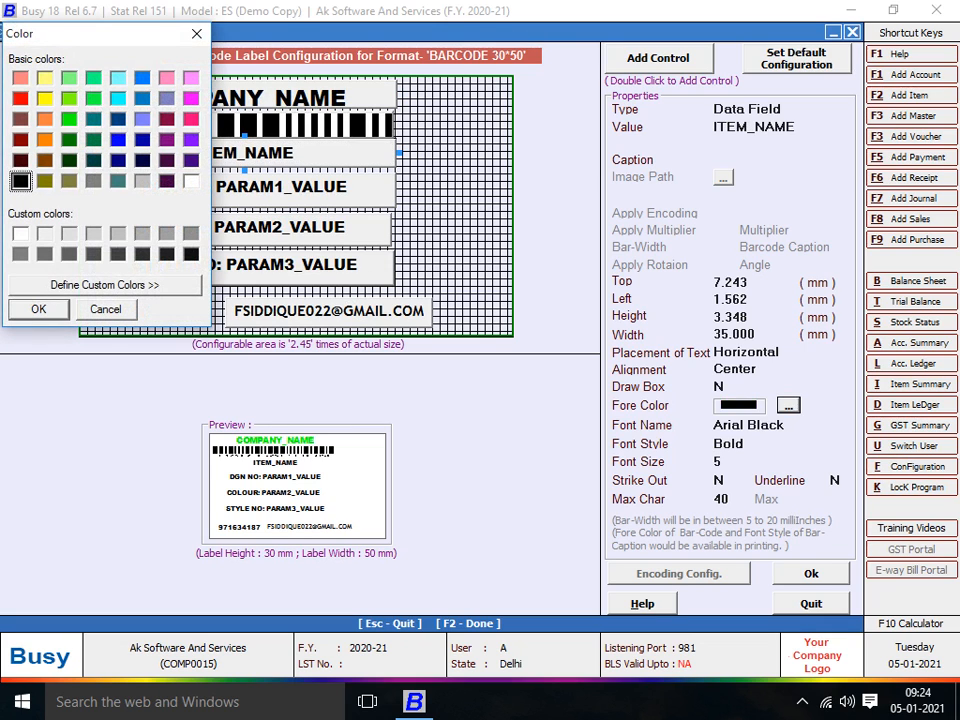
left_click(45, 140)
left_click(39, 309)
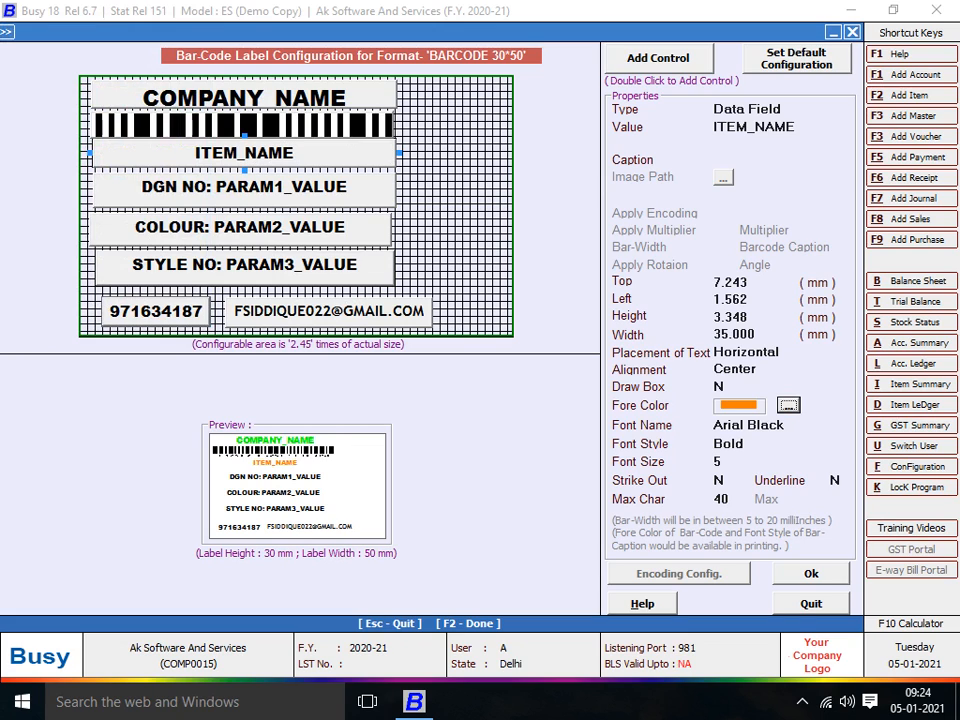
- Set the phone number field to purple and the e-mail address field to blue
left_click(156, 311)
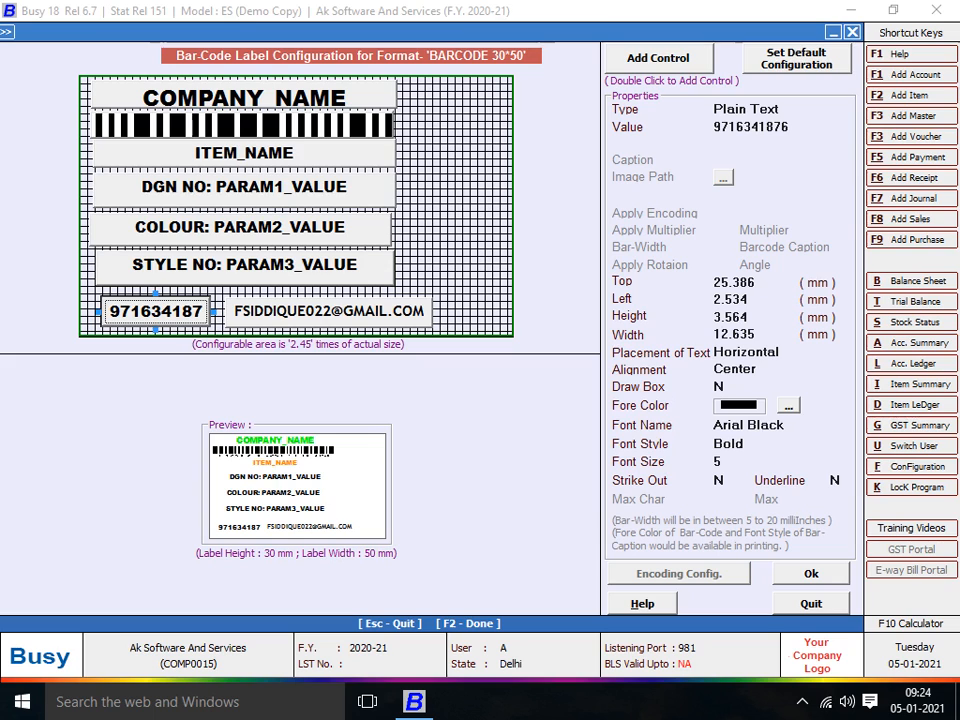
left_click(788, 405)
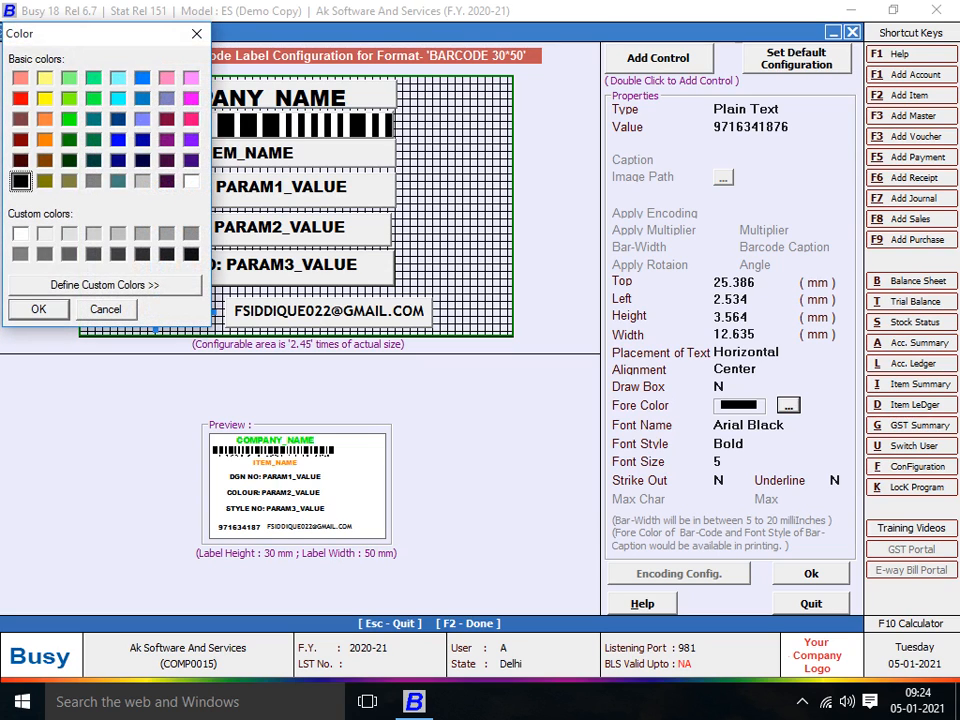
left_click(191, 140)
key("Return")
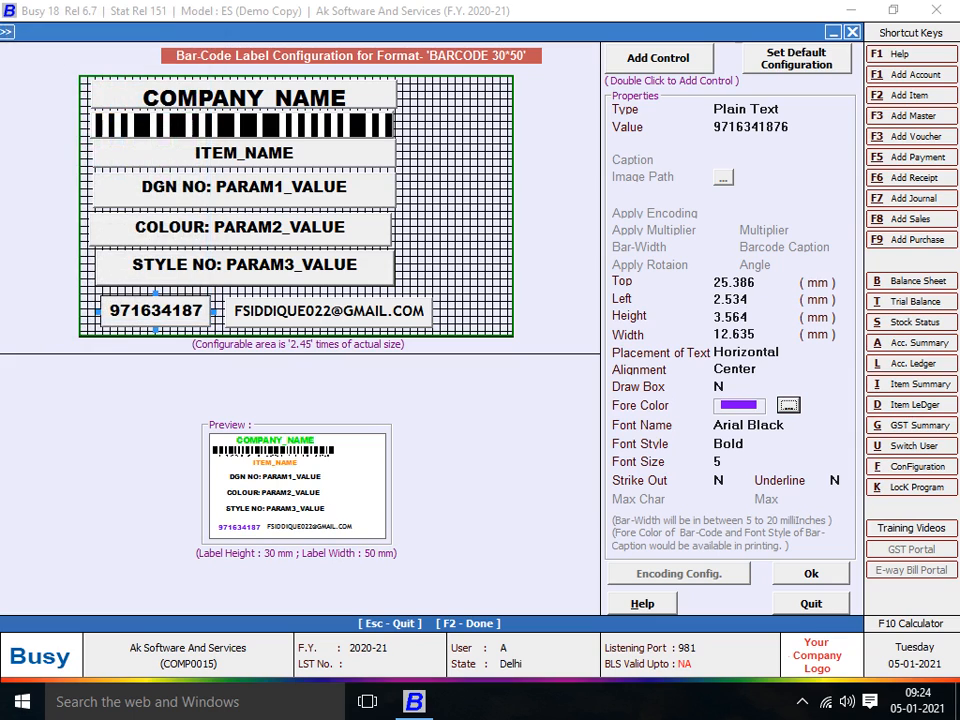
left_click(328, 312)
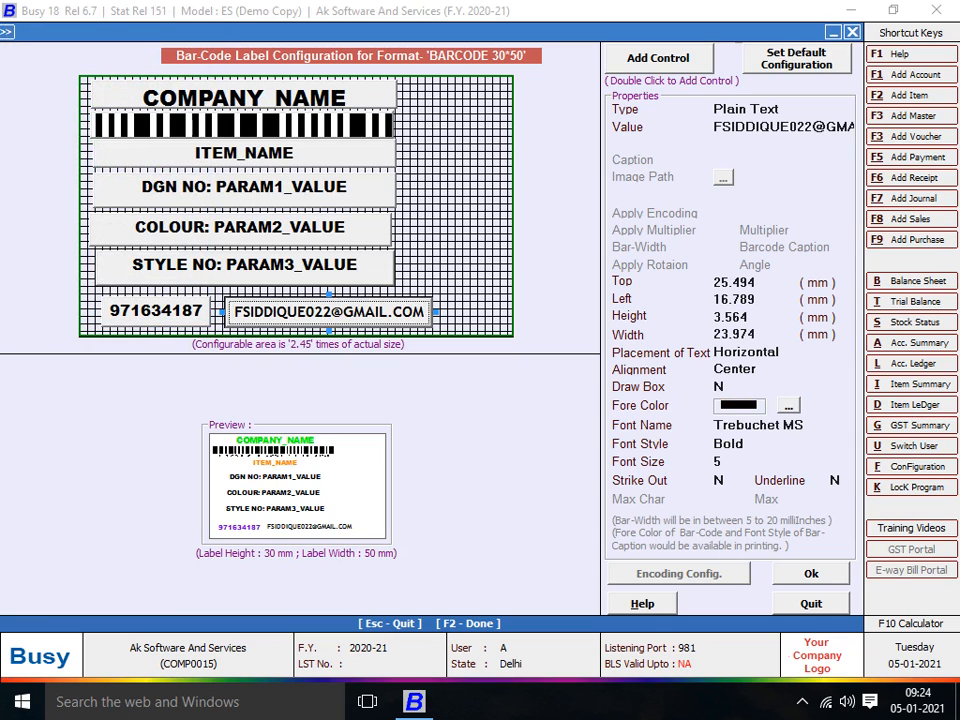
left_click(789, 405)
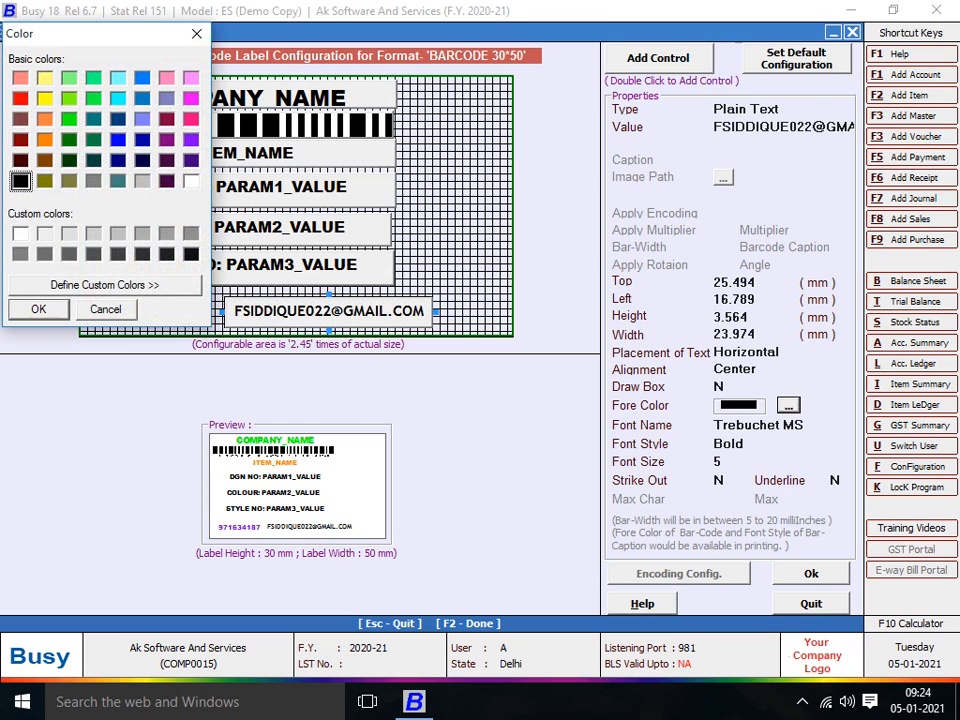
left_click(118, 140)
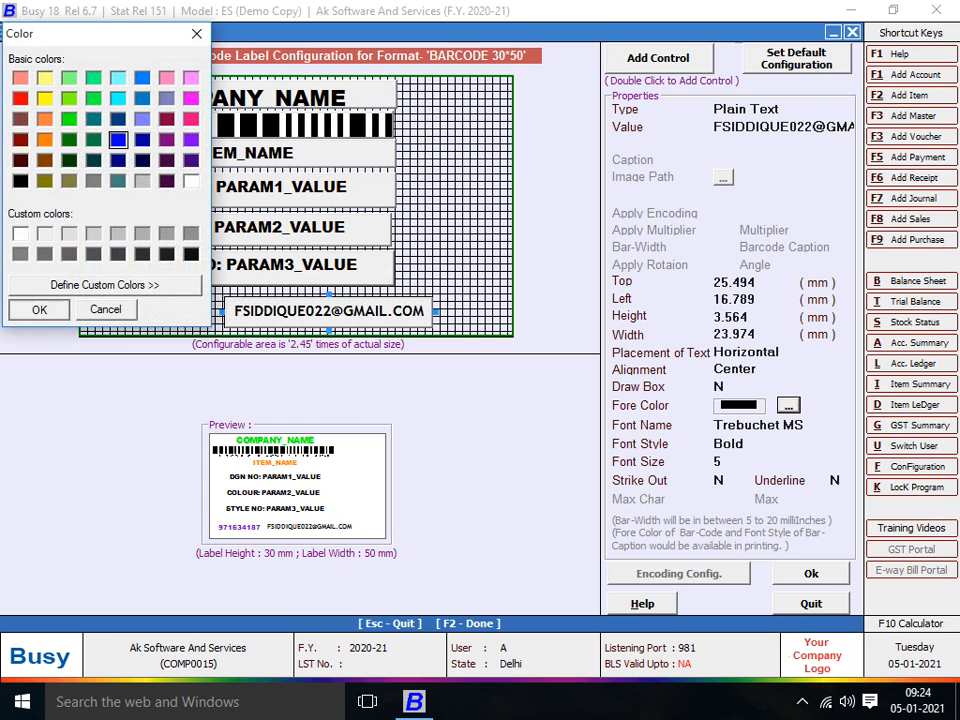
key("Return")
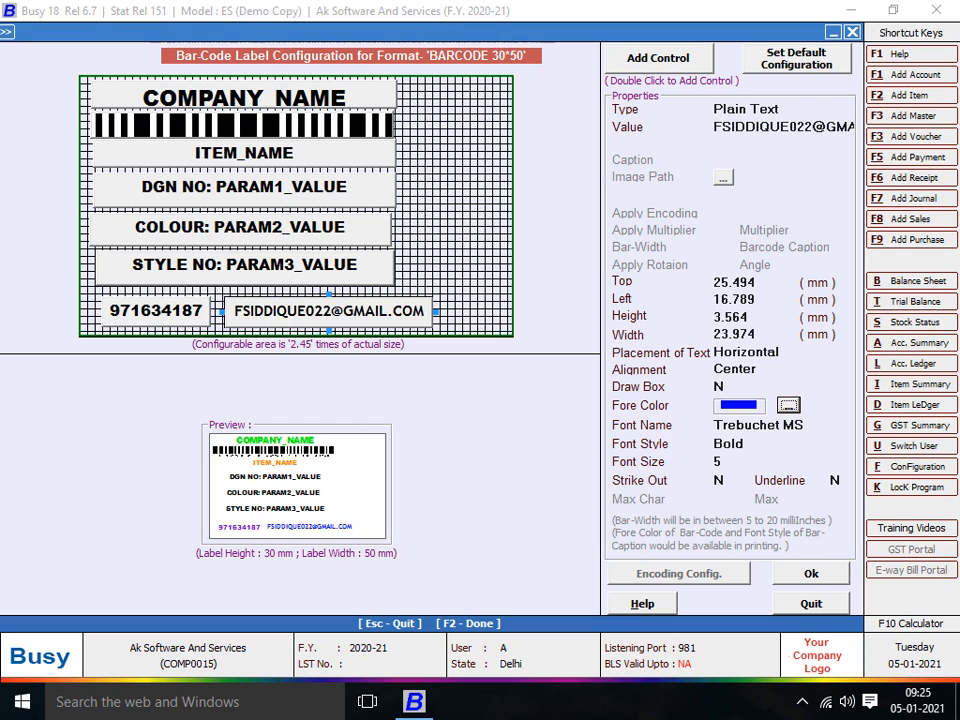
- Save the label layout and exit the barcode configuration screens to the main menus
key("F2")
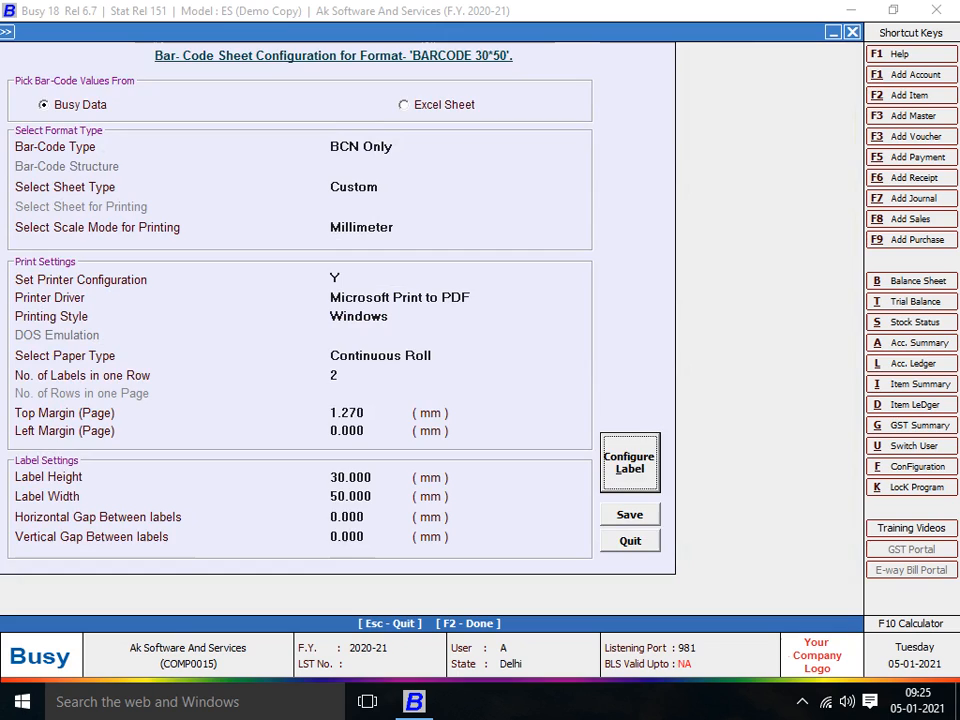
key("F2")
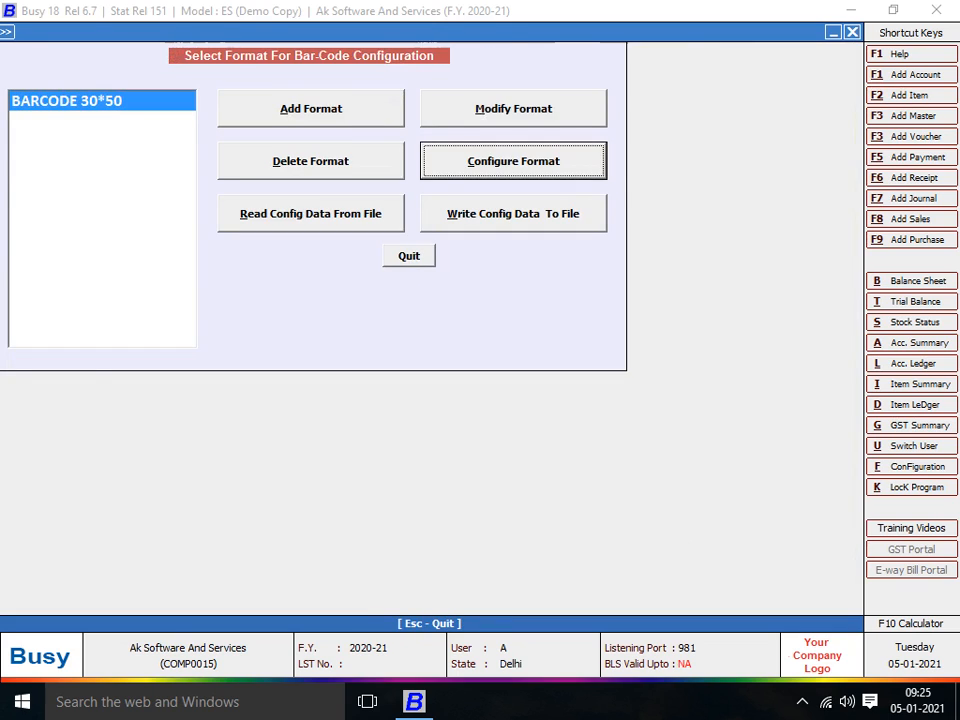
key("Escape")
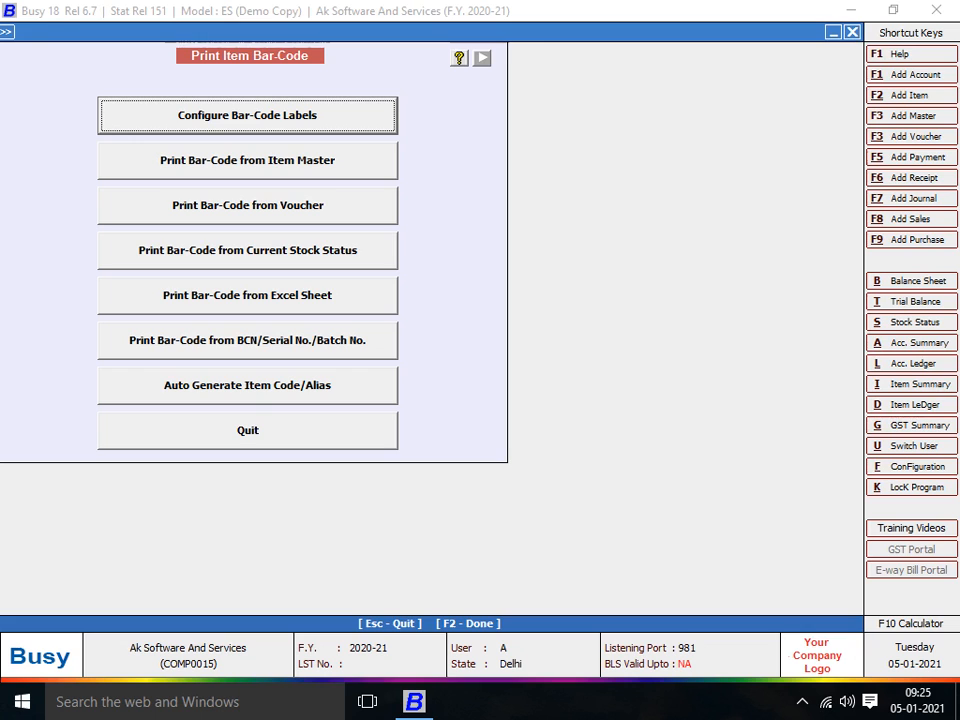
key("Escape")
- Go to Transactions > Purchase to show its Add, Modify and List options
key("Left")
key("Left")
key("Left")
key("Left")
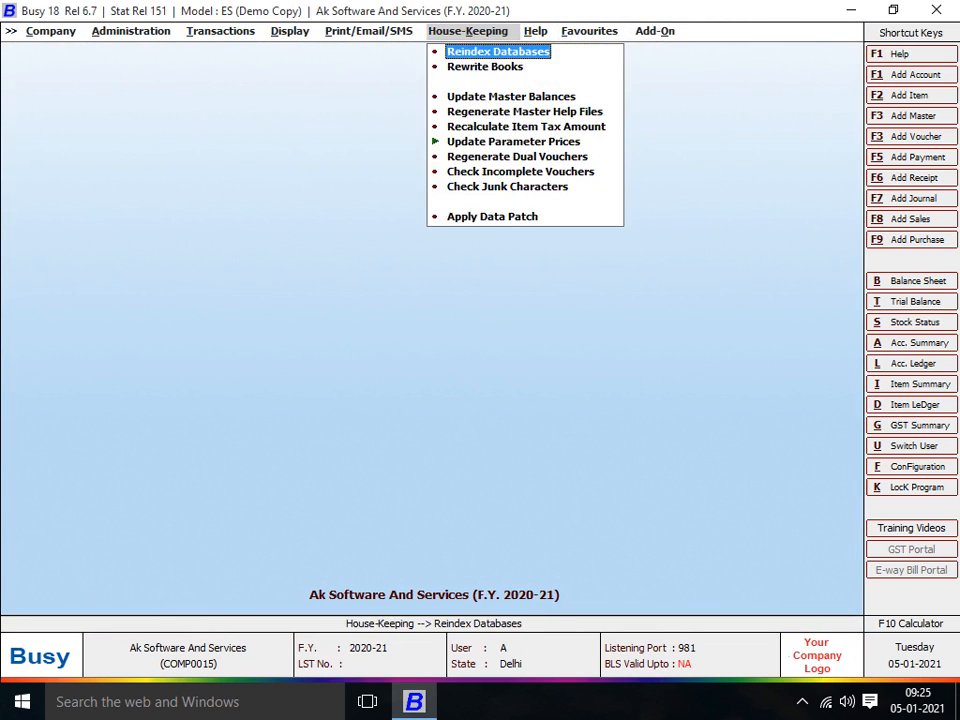
key("Left")
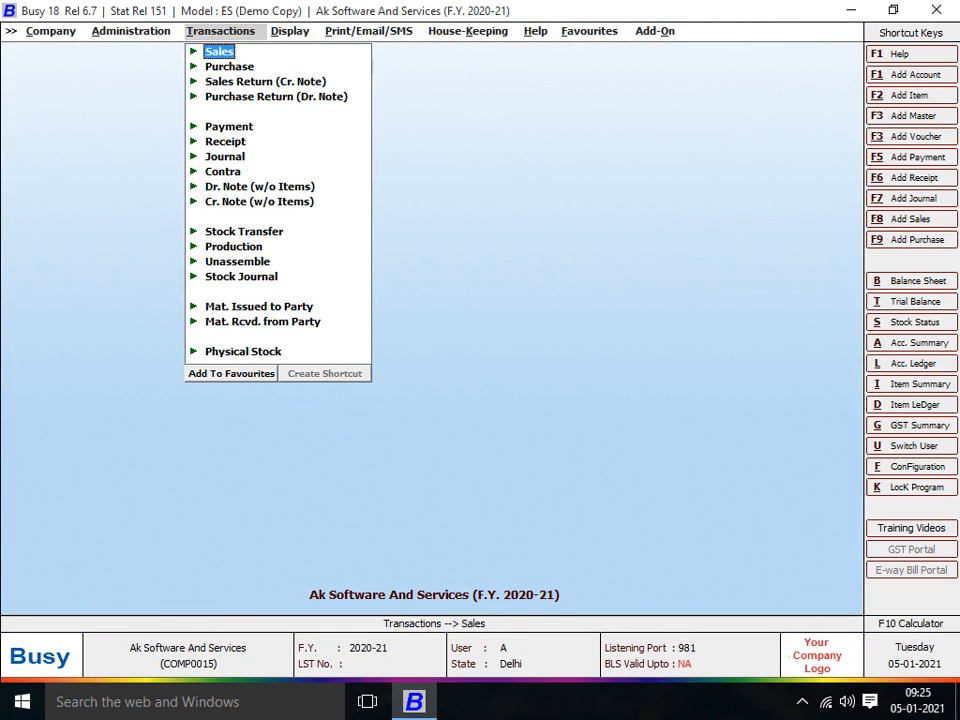
key("Down")
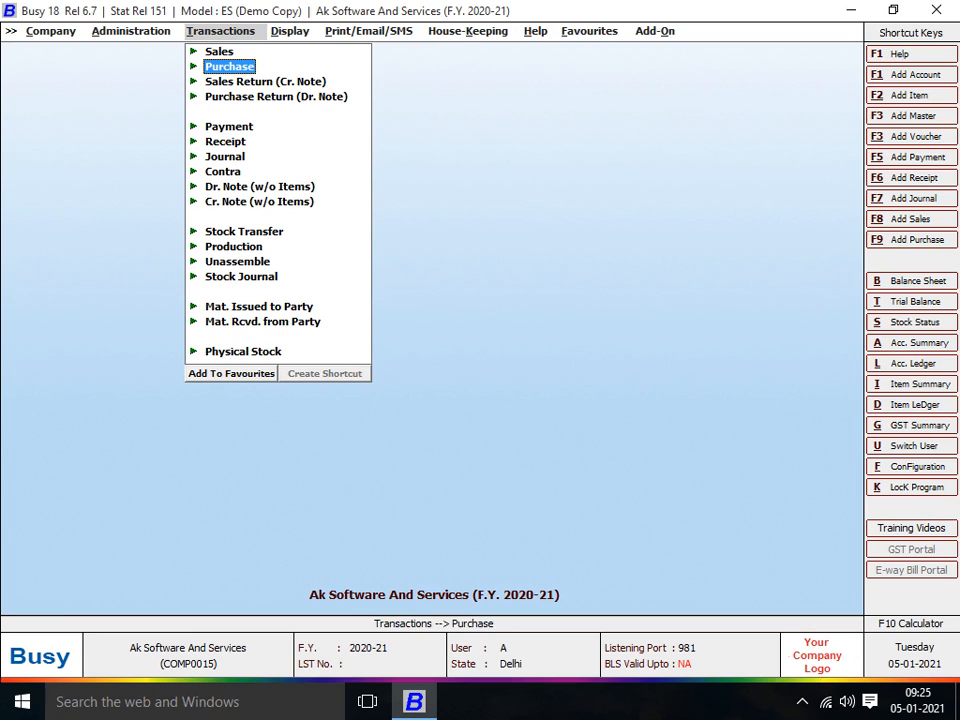
key("Down")
key("Up")
key("Return")
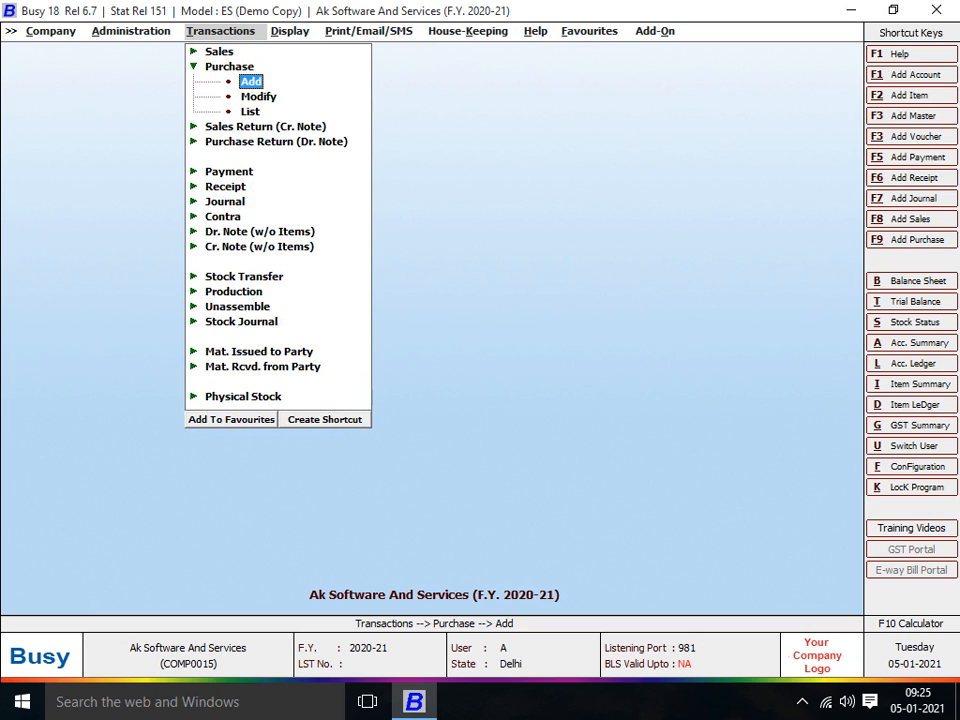
- Start a new purchase voucher in series Main with voucher number 520
key("Return")
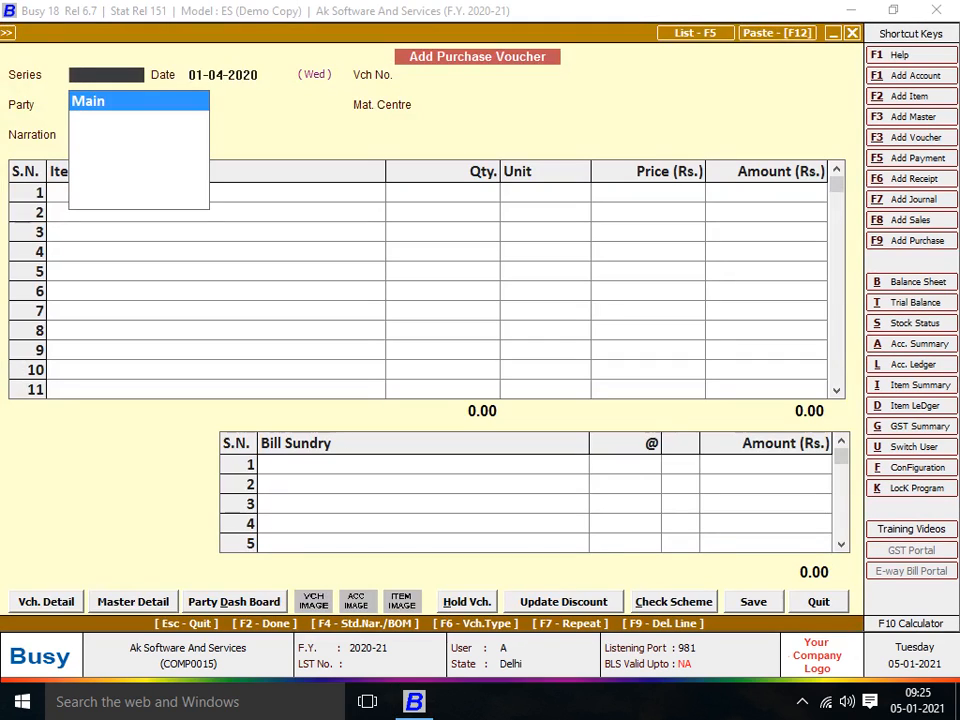
key("Return")
key("Return")
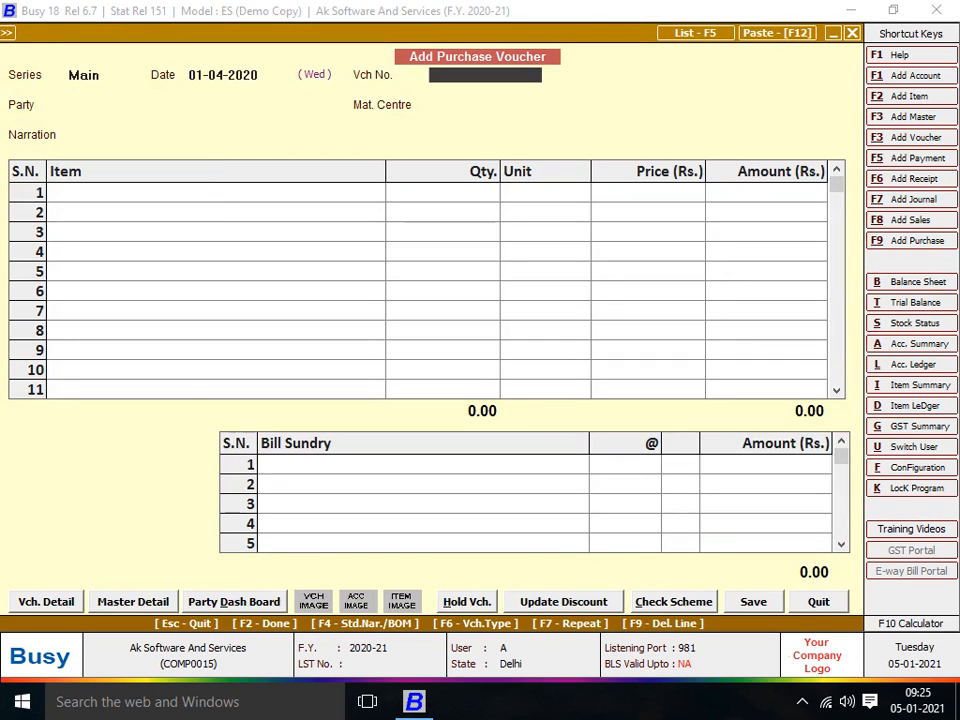
type("520")
key("Return")
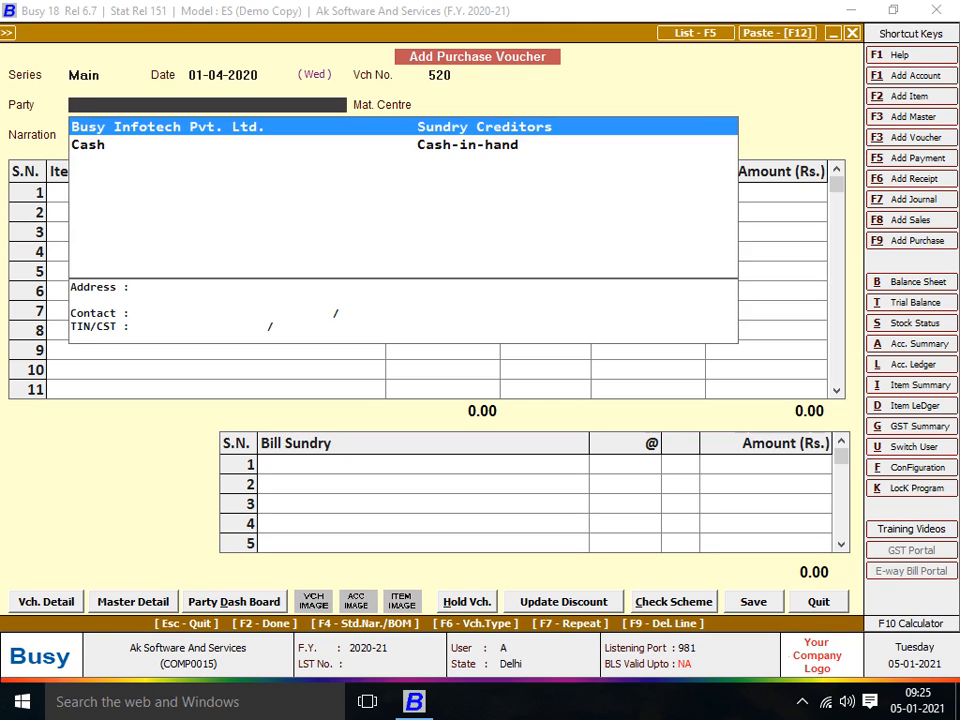
key("Return")
key("Return")
key("Return")
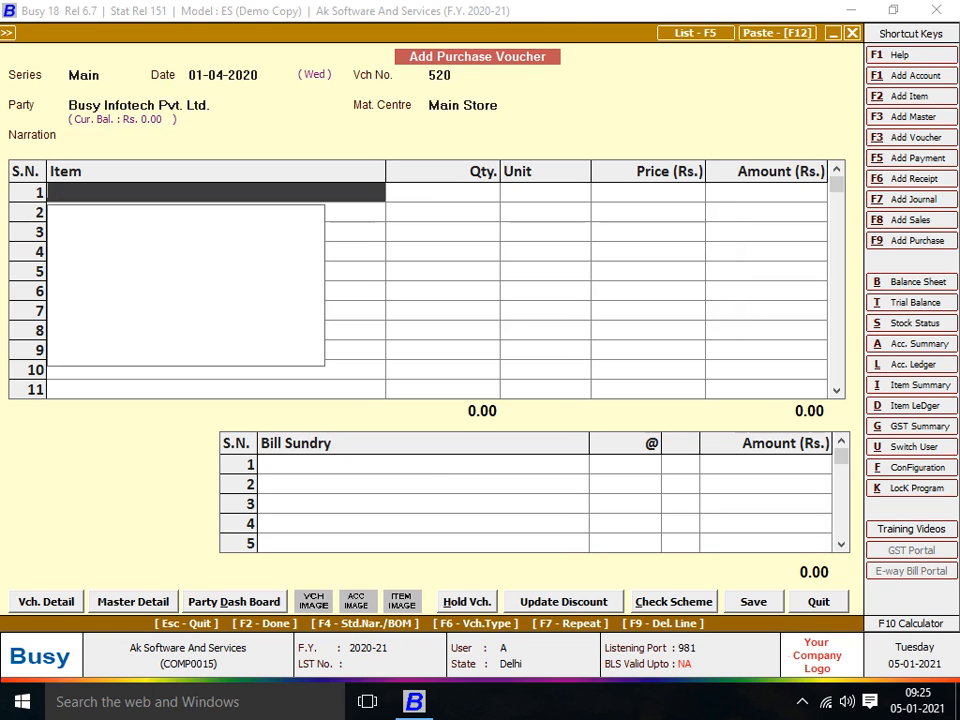
- Begin a new item master named ARTS 8521 in group General with unit Pcs
key("F3")
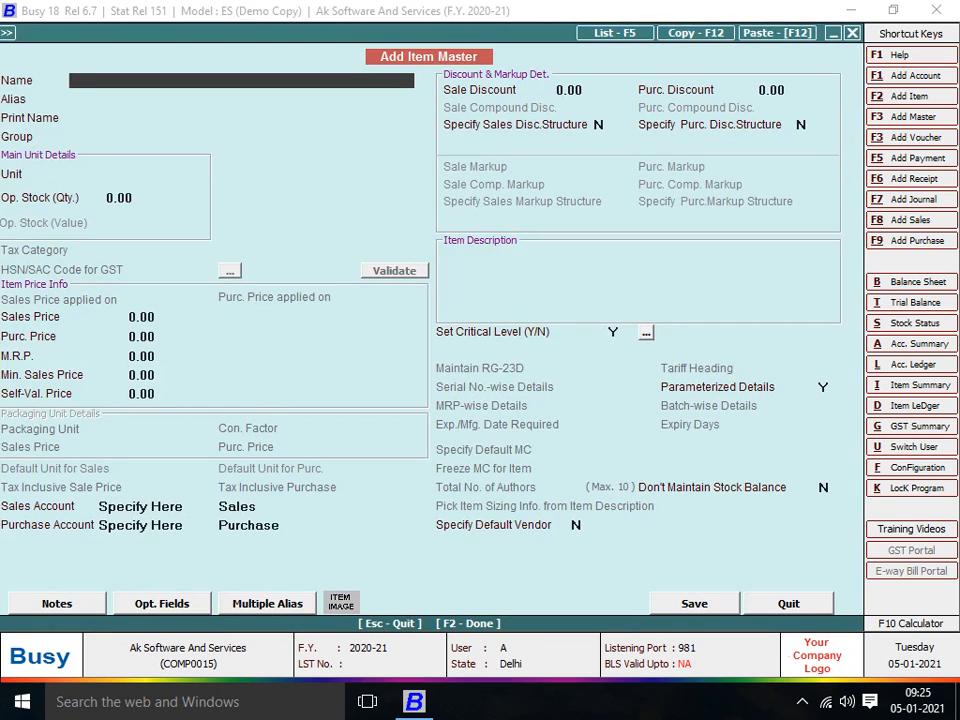
type("ARTS 8521")
key("Return")
key("Return")
key("Return")
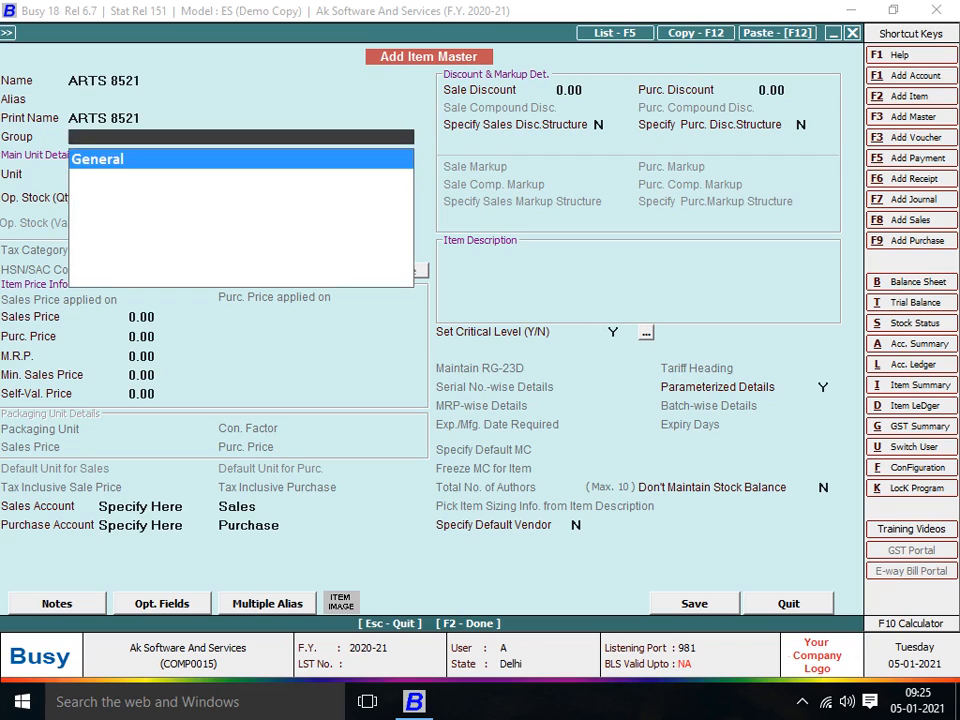
key("Return")
type("Pc")
key("Return")
key("Return")
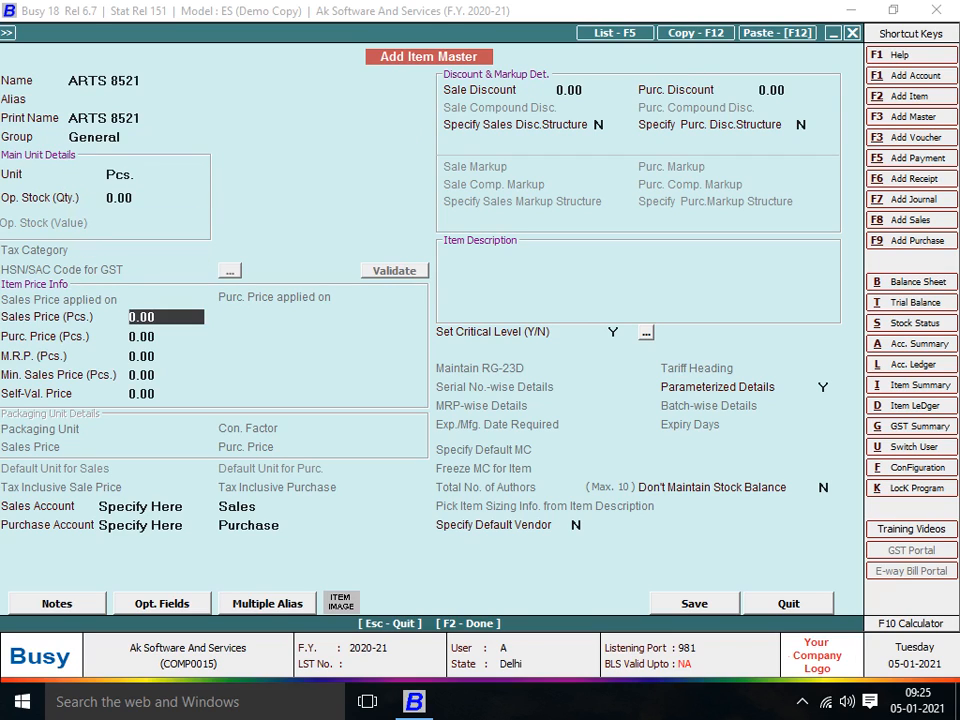
- Give ARTS 8521 sales price 85, purchase price 50, MRP 100, save it, and enter quantity 10
type("85")
key("Return")
type("50")
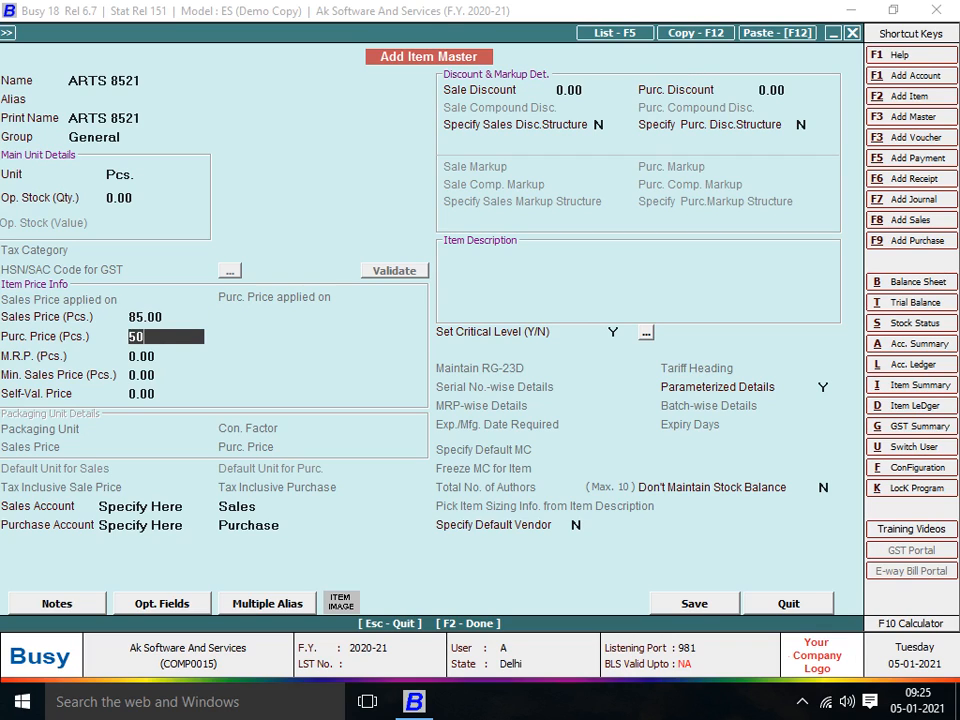
key("Return")
type("100")
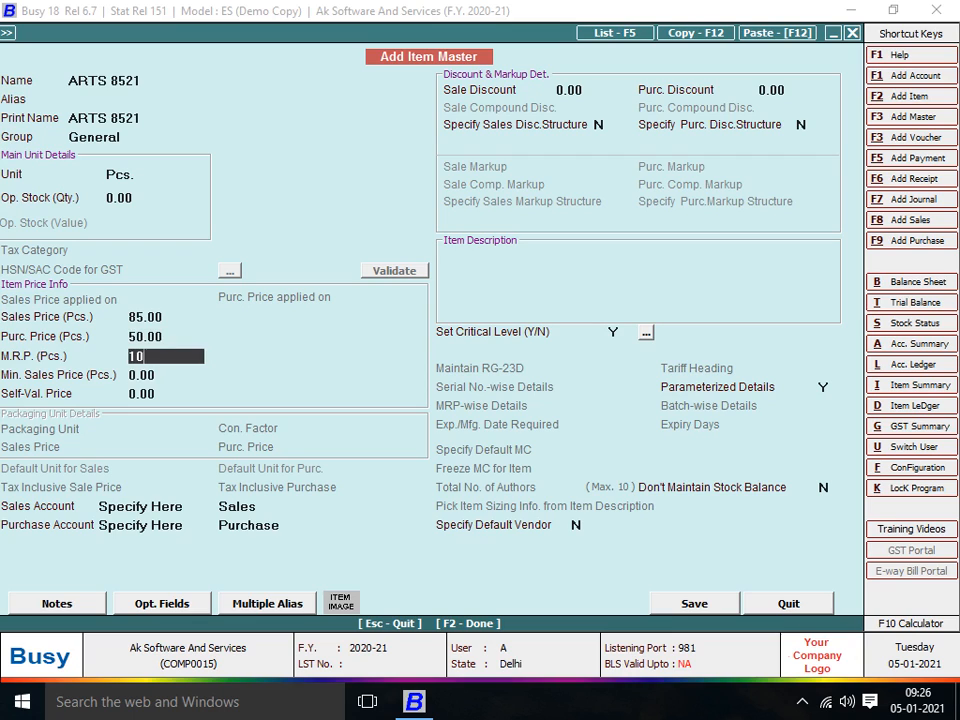
key("Return")
key("Return")
key("Return")
key("Return")
key("Return")
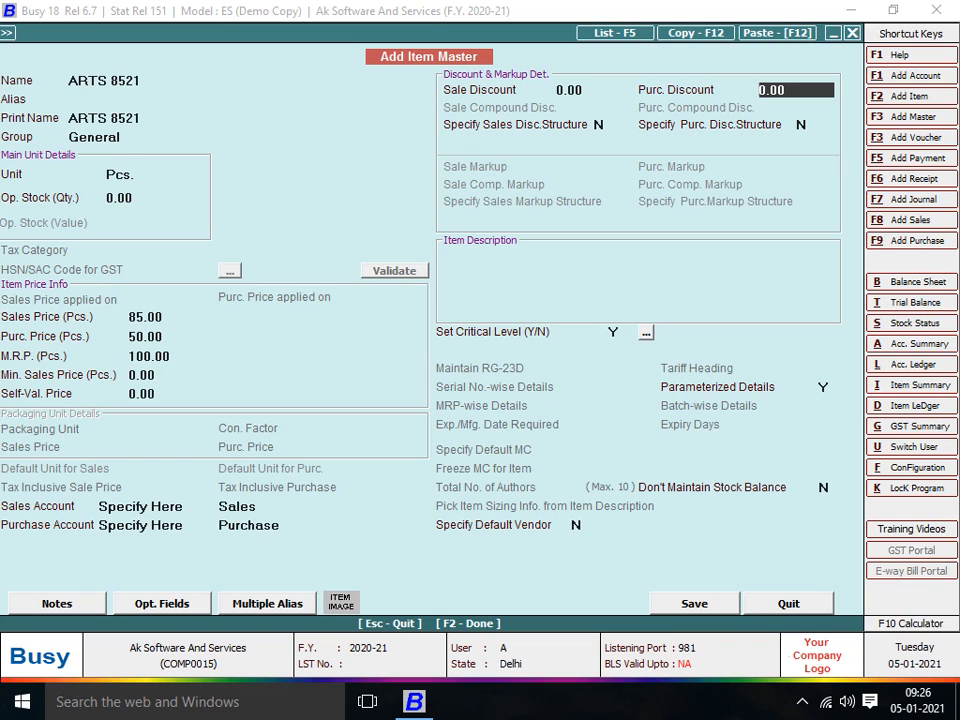
key("Return")
key("F2")
key("Return")
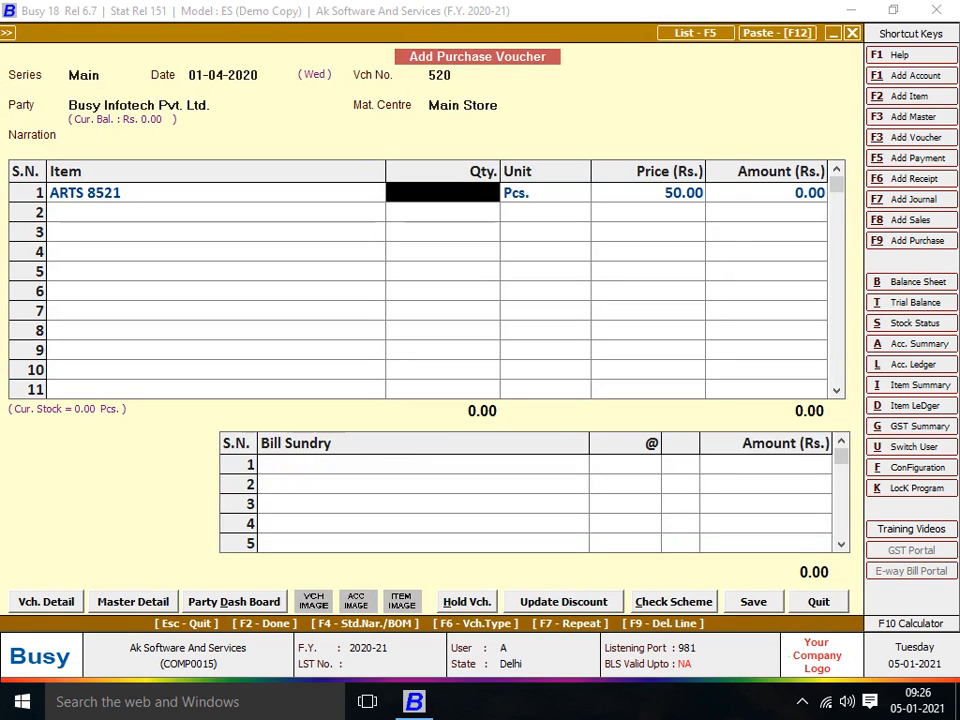
type("10")
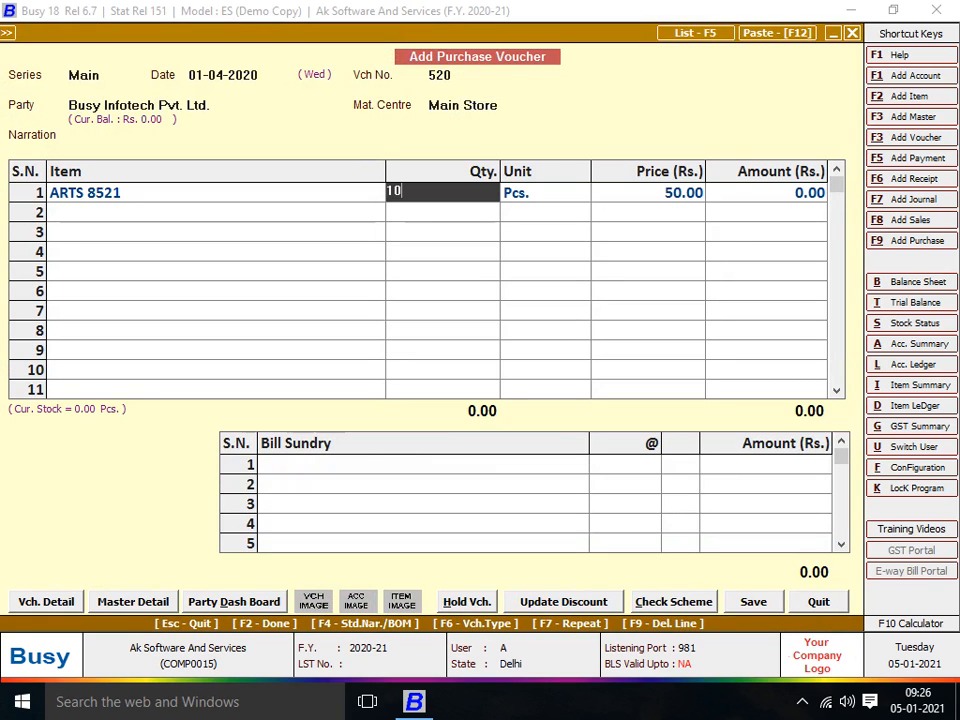
key("Return")
- Fill parameter row 1 with DGN 125, colour BLACK, style 521, quantity 2
type("125")
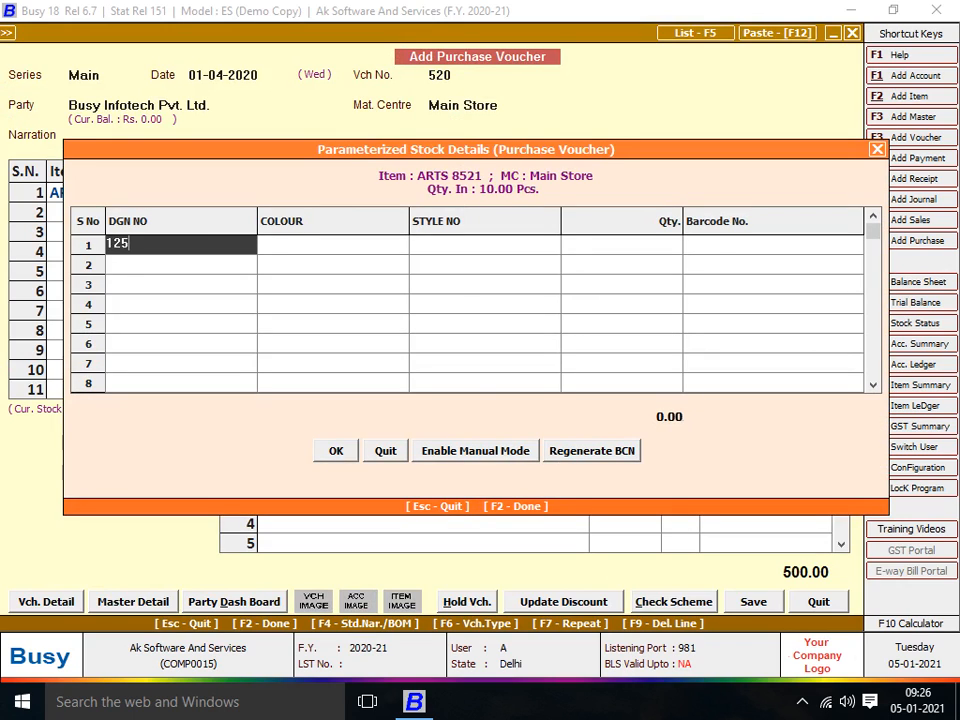
key("Return")
type("BLACK")
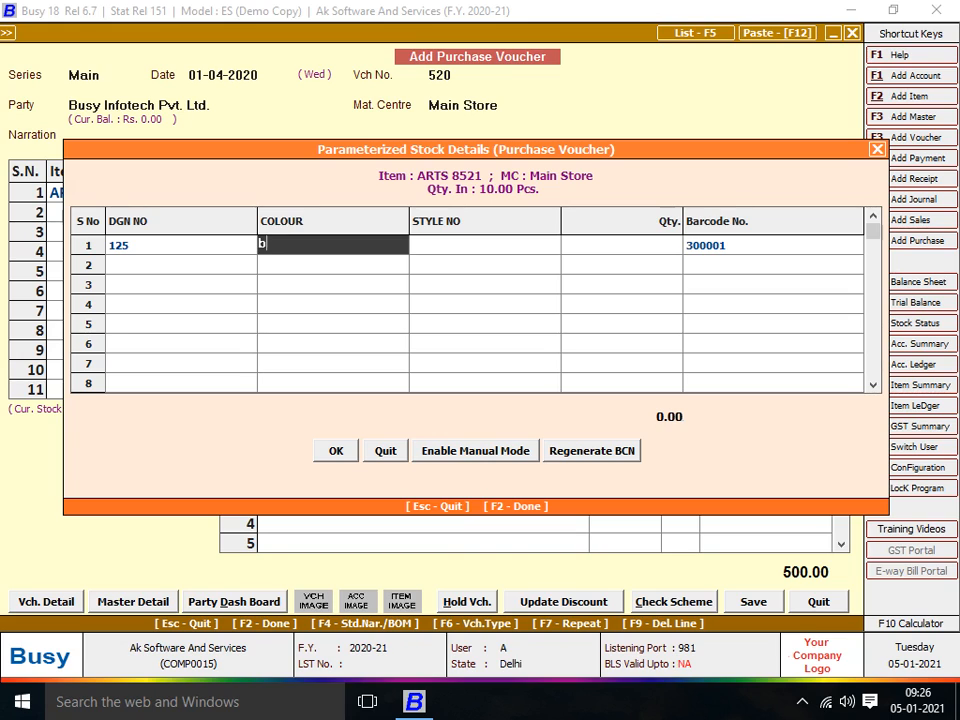
key("Return")
type("521")
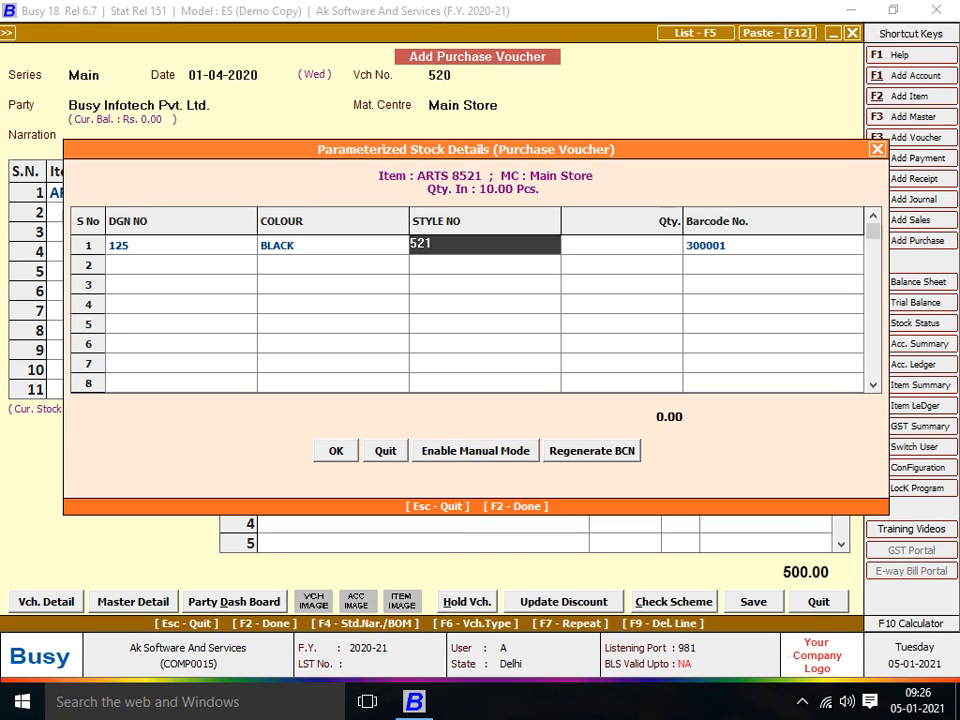
key("Return")
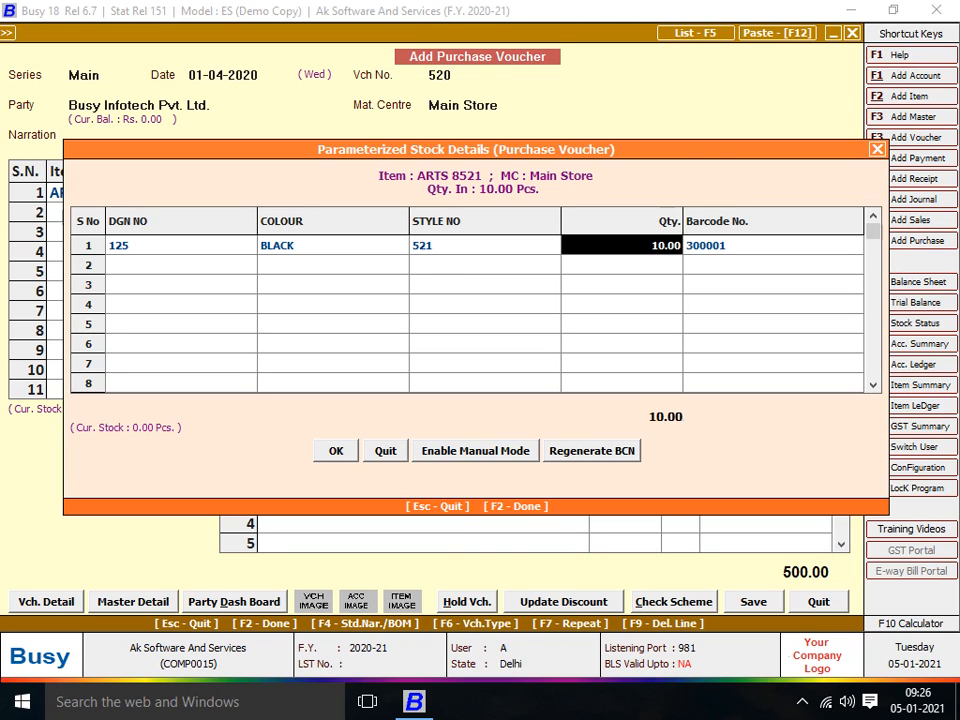
type("5")
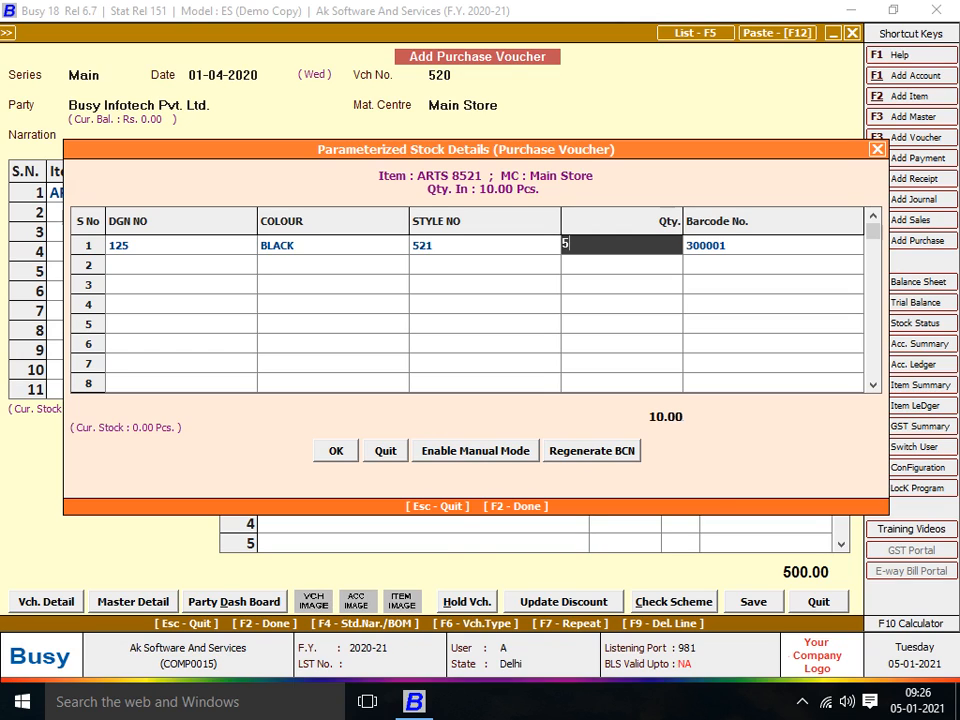
key("BackSpace")
type("2")
key("Return")
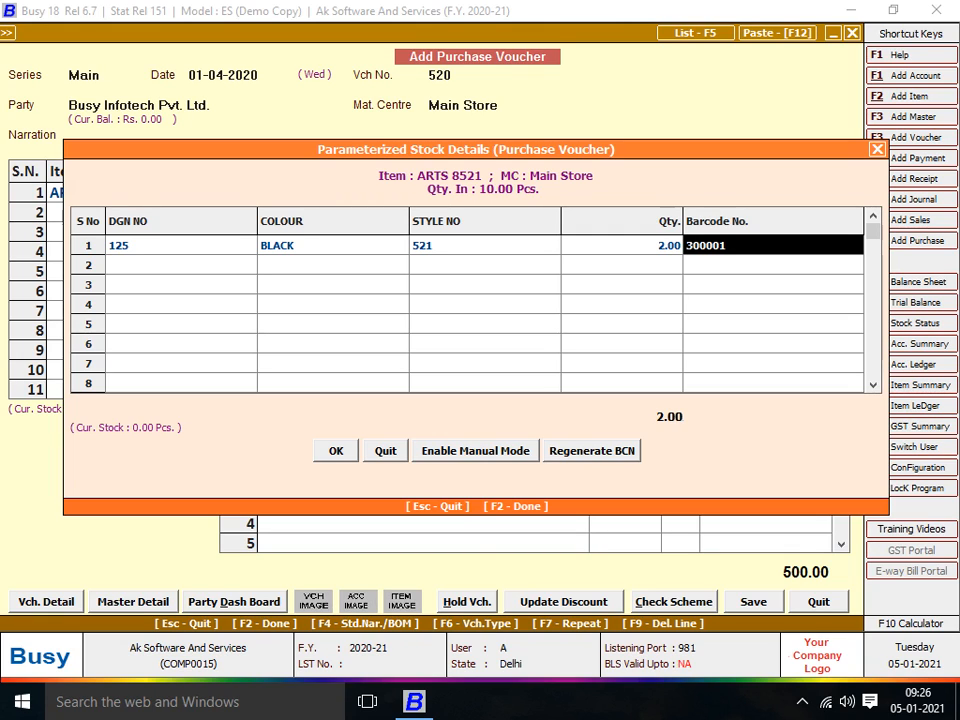
- Fill parameter row 2 with DGN 126, colour WHITE, style 522, quantity 3
key("Return")
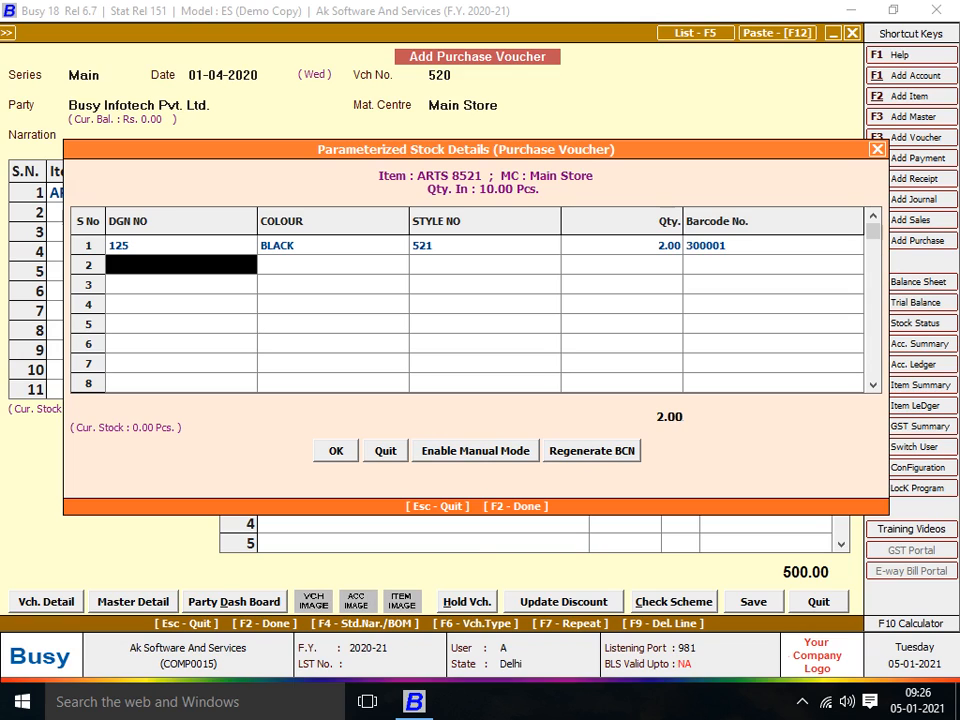
type("2")
key("BackSpace")
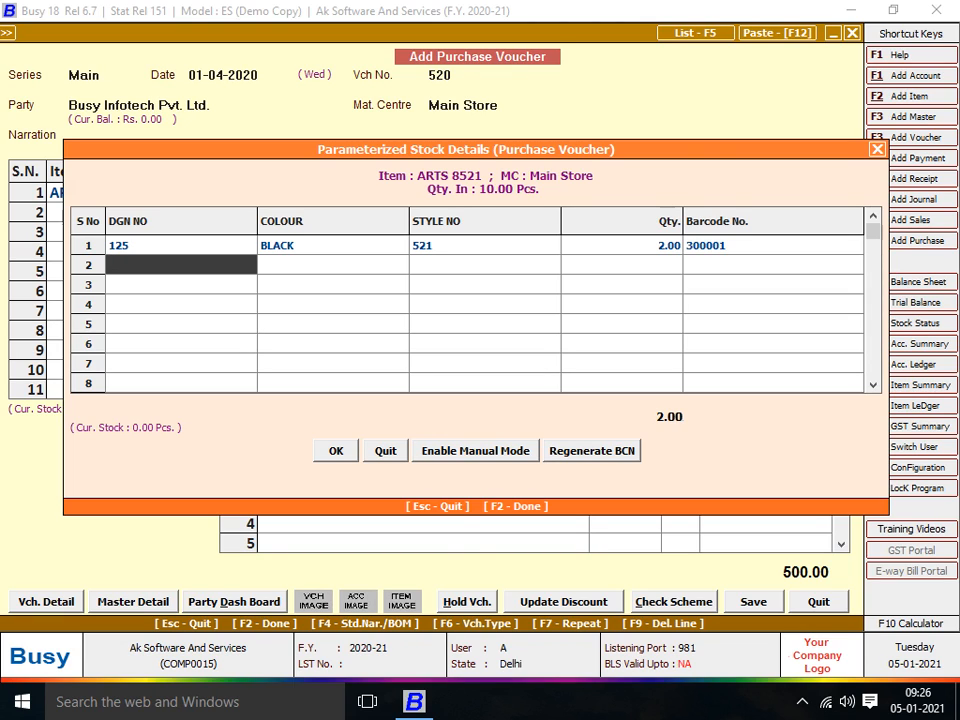
type("126")
key("Return")
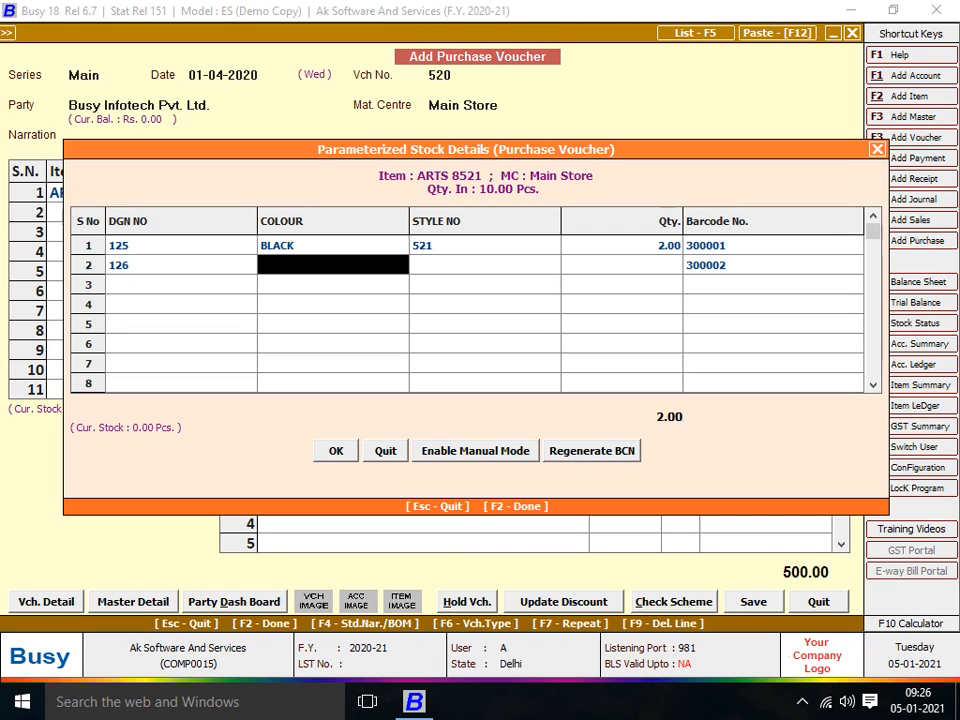
type("WHITE")
key("Return")
type("5")
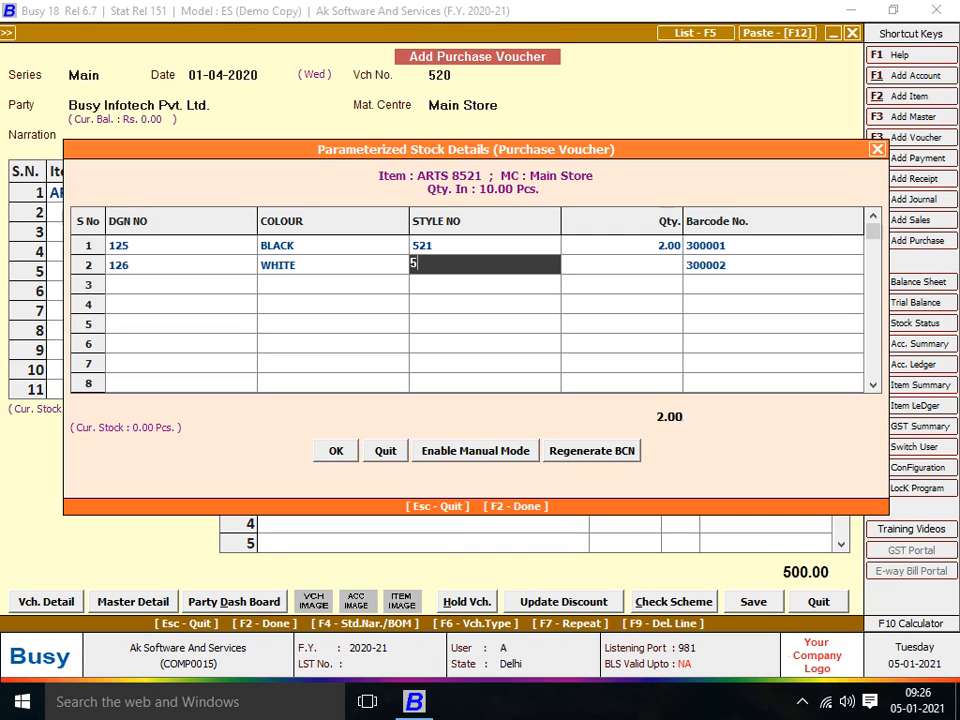
type("22")
key("Return")
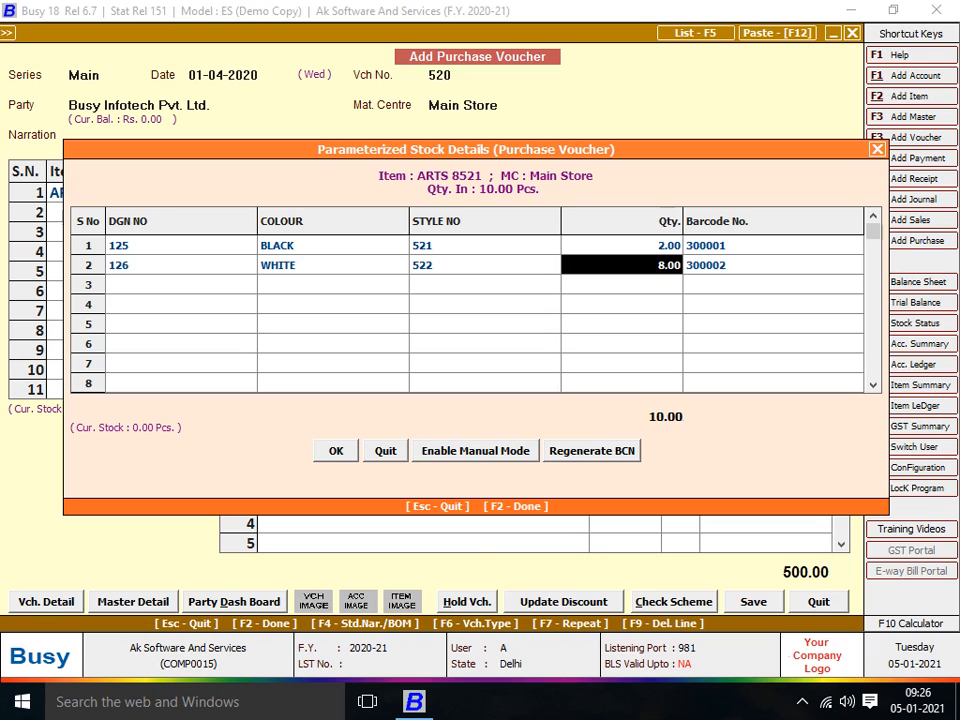
type("3")
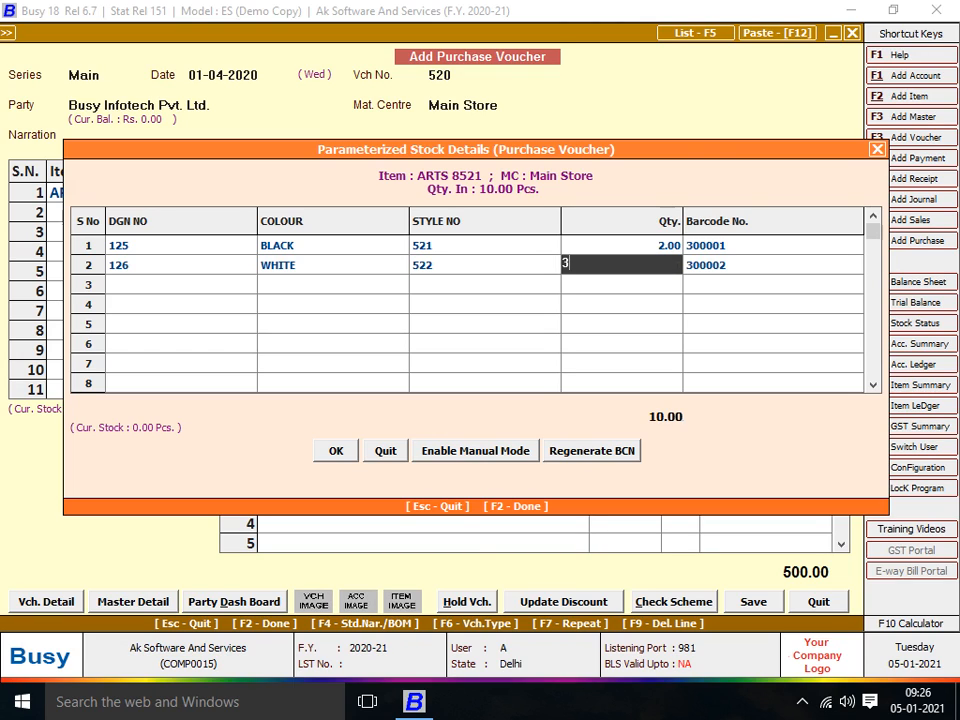
key("Return")
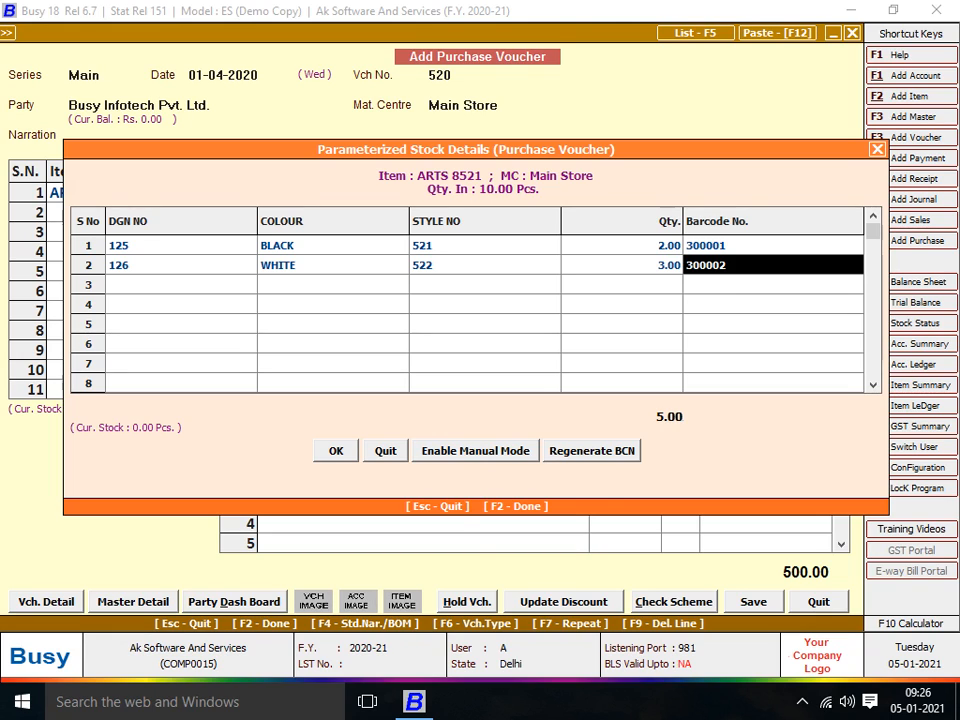
- Fill row 3 with DGN 127, colour GREEN, style 523, quantity 5, and return to the voucher
key("Return")
type("12")
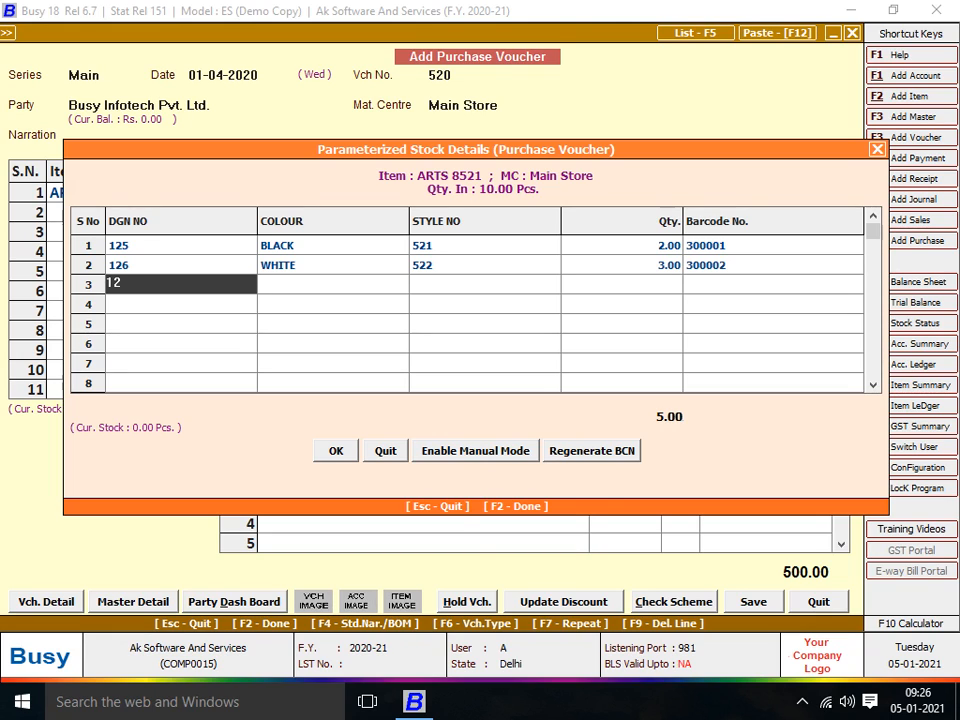
type("7")
key("Return")
type("gREEN")
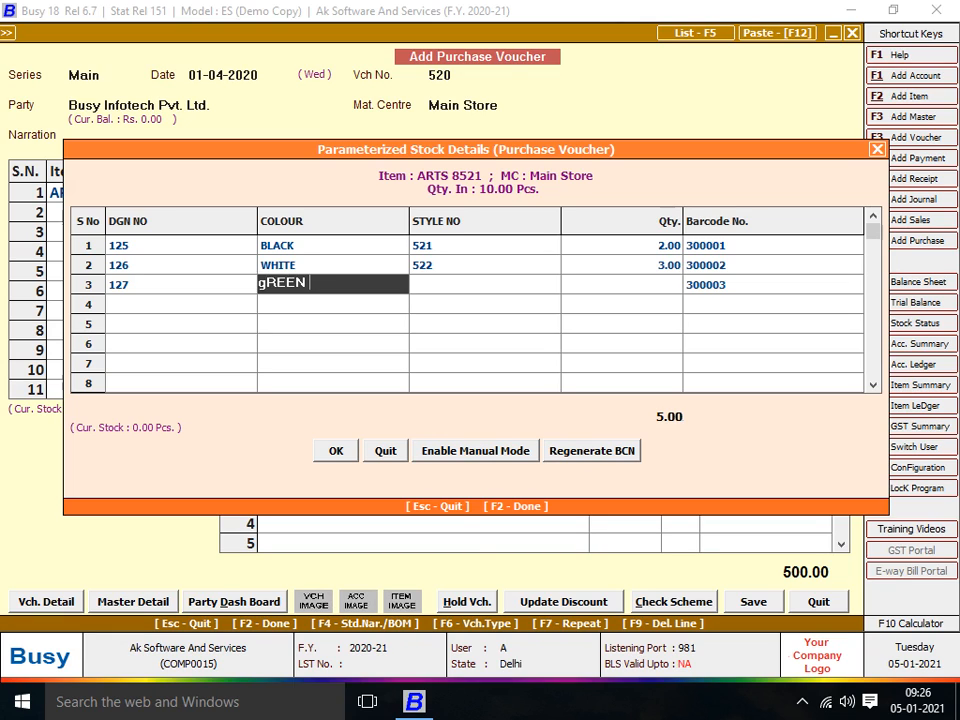
key("Return")
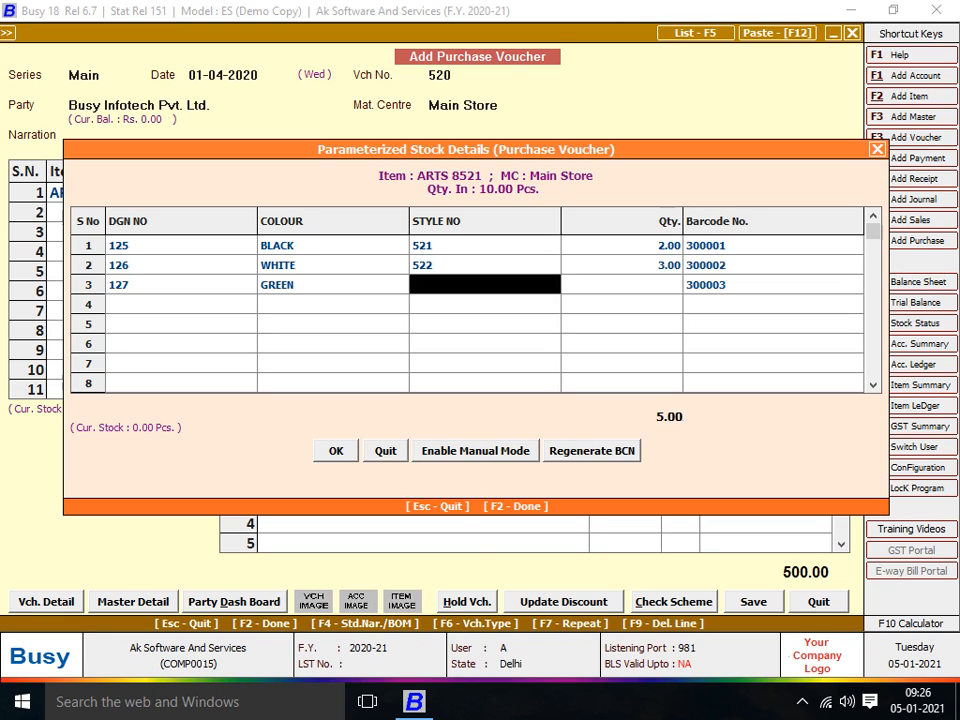
type("523")
key("Return")
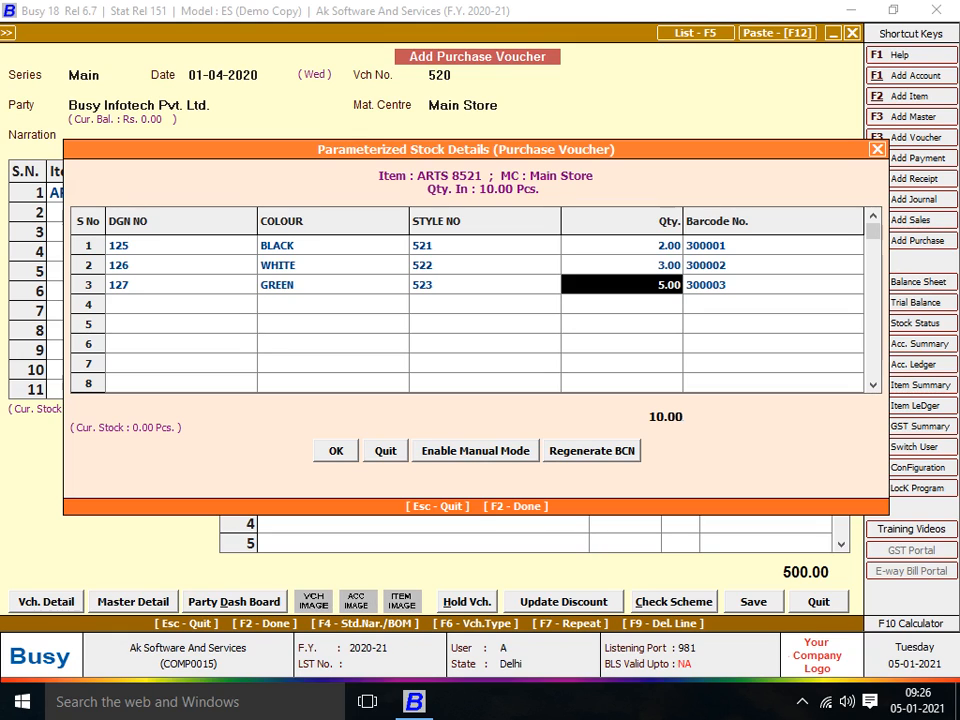
key("Return")
key("F2")
- Accept the 500.00 amount, save voucher 520, agree to print item barcodes, and dismiss the demo message
key("Return")
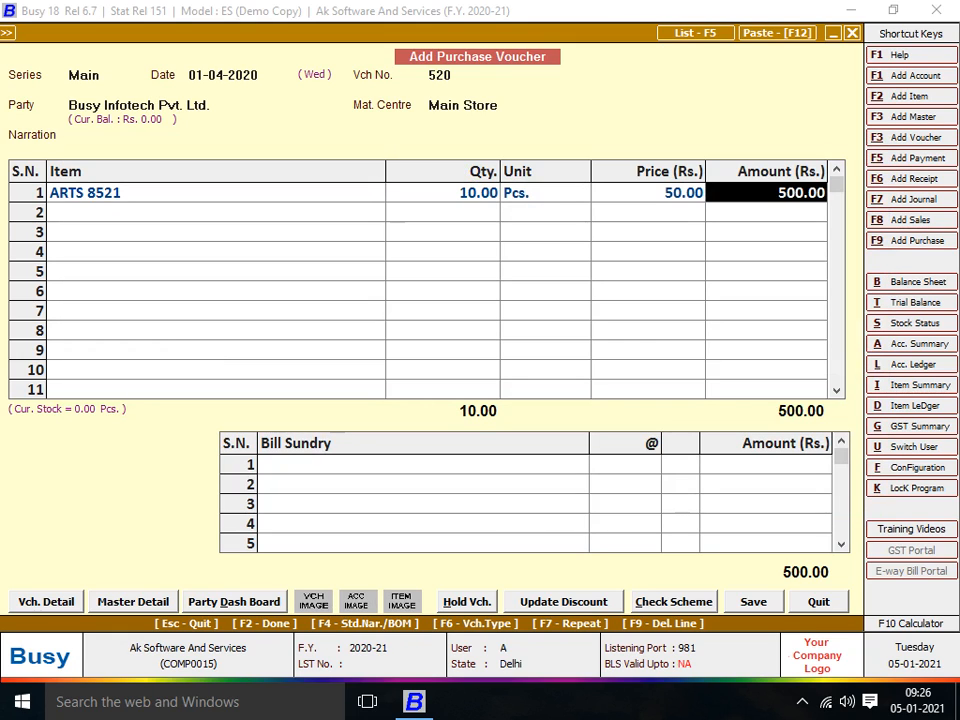
key("Return")
key("Return")
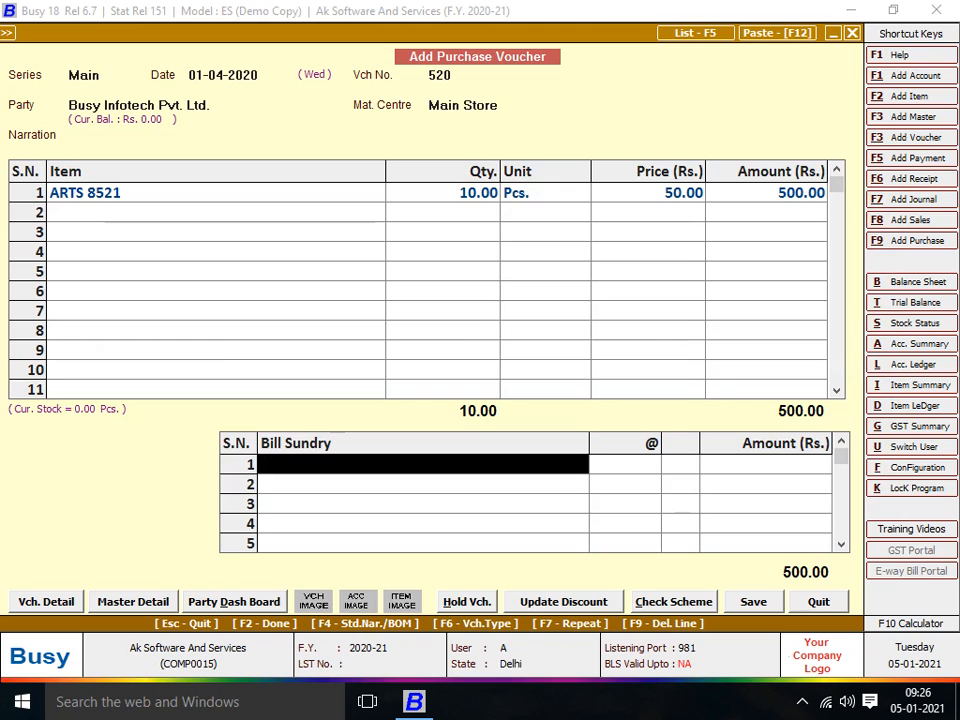
key("Return")
key("F2")
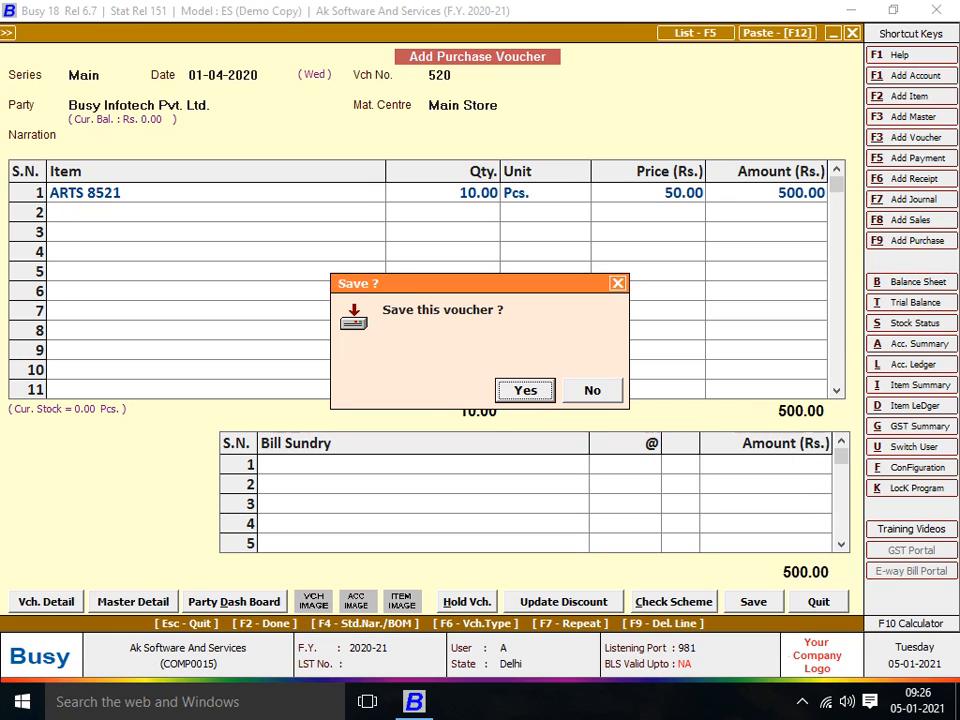
key("Return")
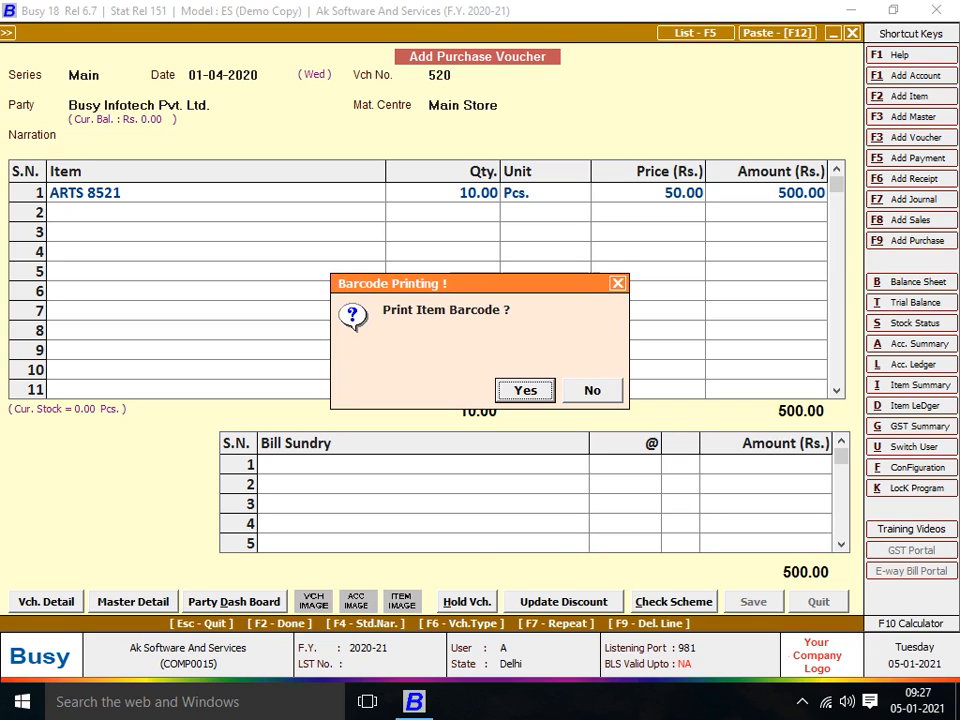
key("Return")
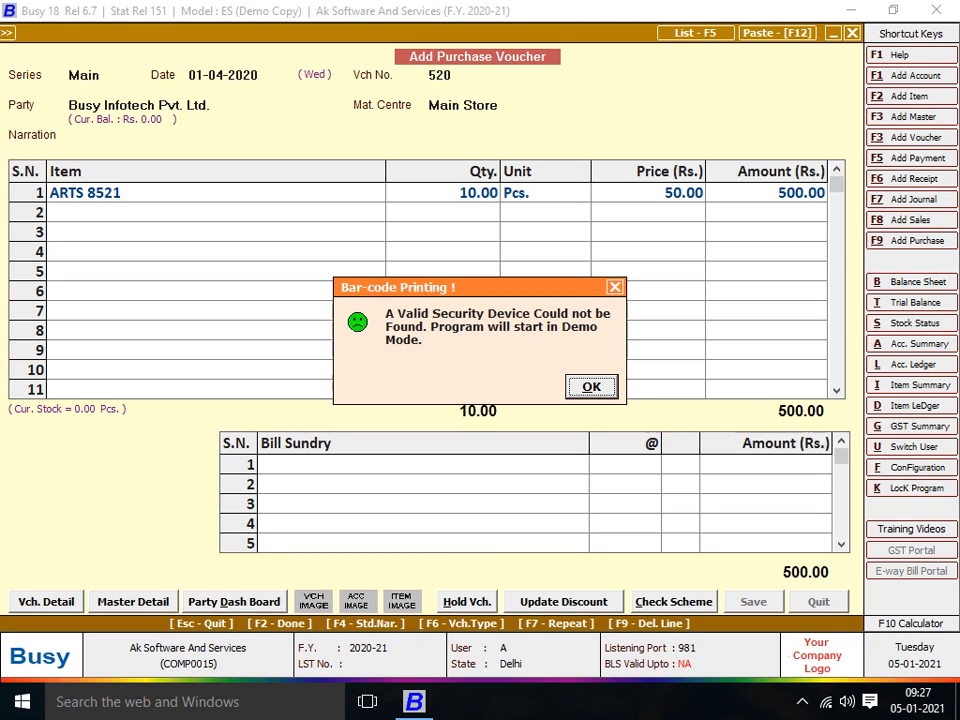
key("Return")
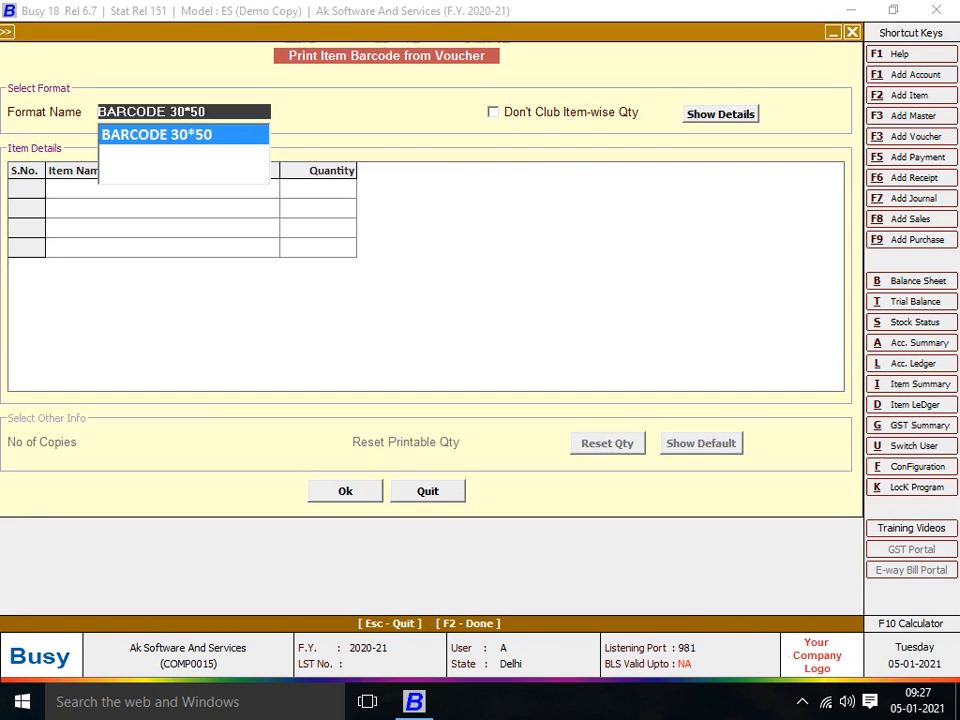
- Choose the BARCODE 30*50 format, confirm the listed labels, and open the print preview
key("Return")
key("Return")
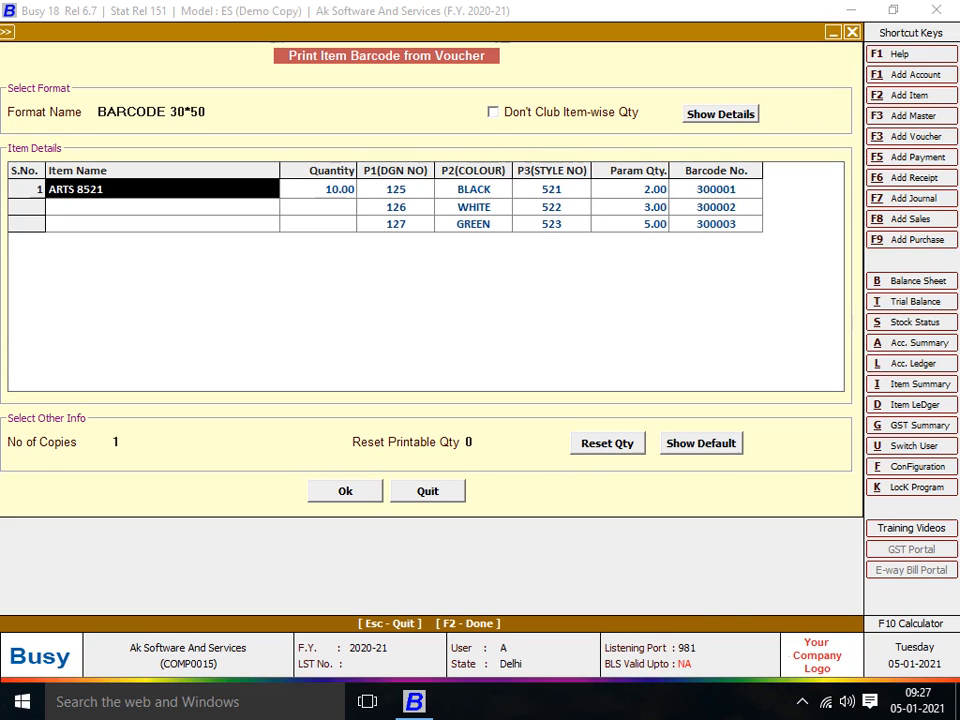
key("F2")
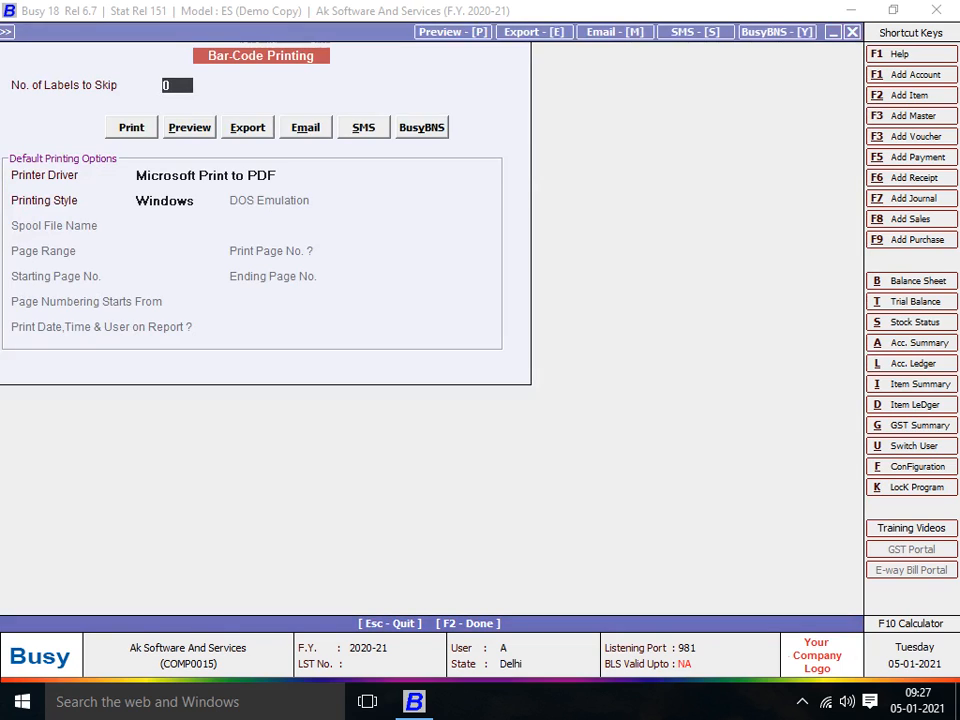
key("Return")
key("Tab")
key("Return")
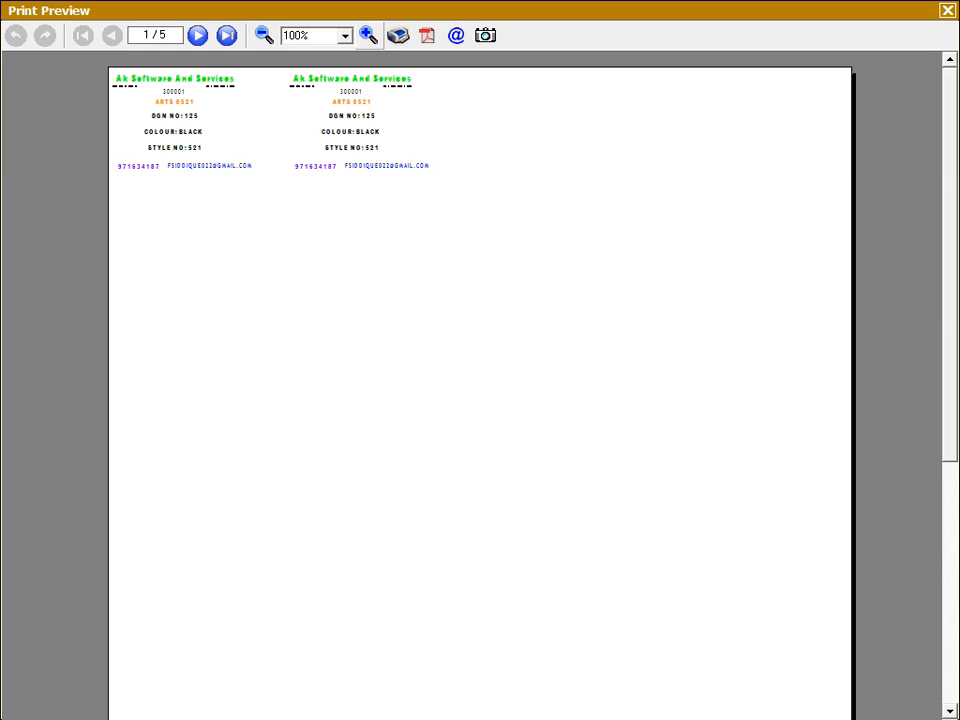
- Zoom the label preview in until the coloured label text is readable
left_click(369, 35)
left_click(369, 35)
left_click(369, 35)
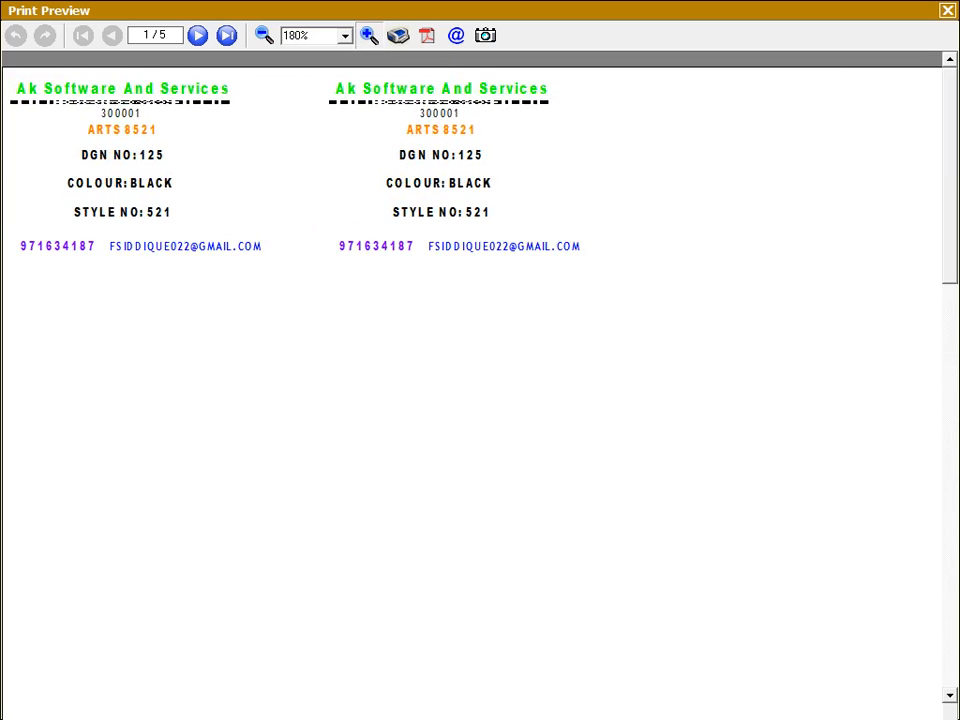
left_click(369, 35)
left_click(369, 35)
left_click(369, 35)
left_click(369, 35)
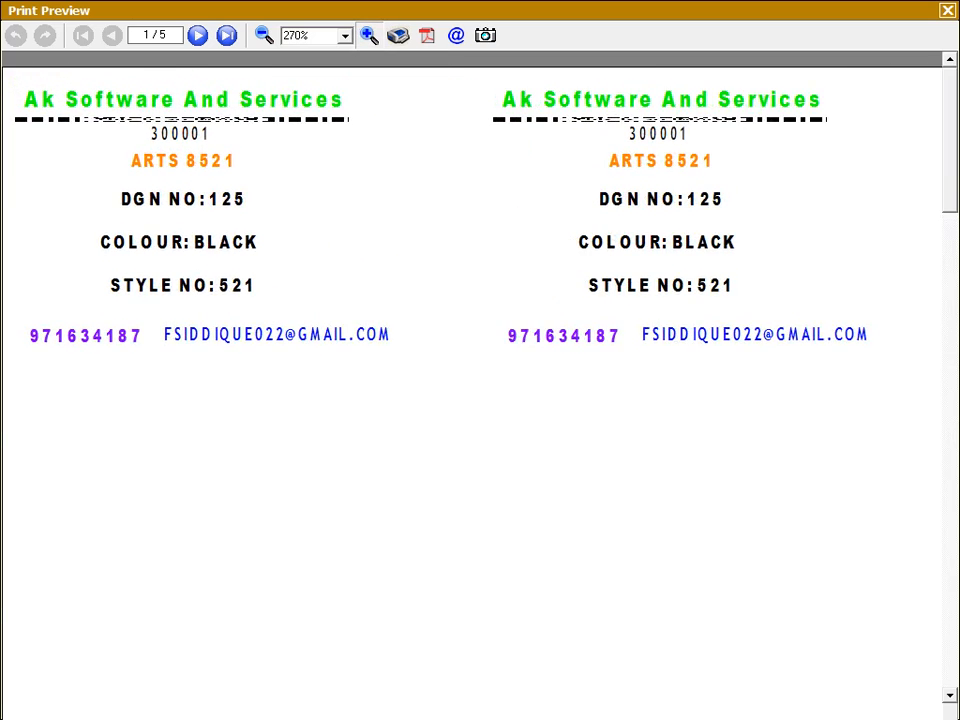
left_click(369, 35)
left_click(369, 35)
left_click(369, 35)
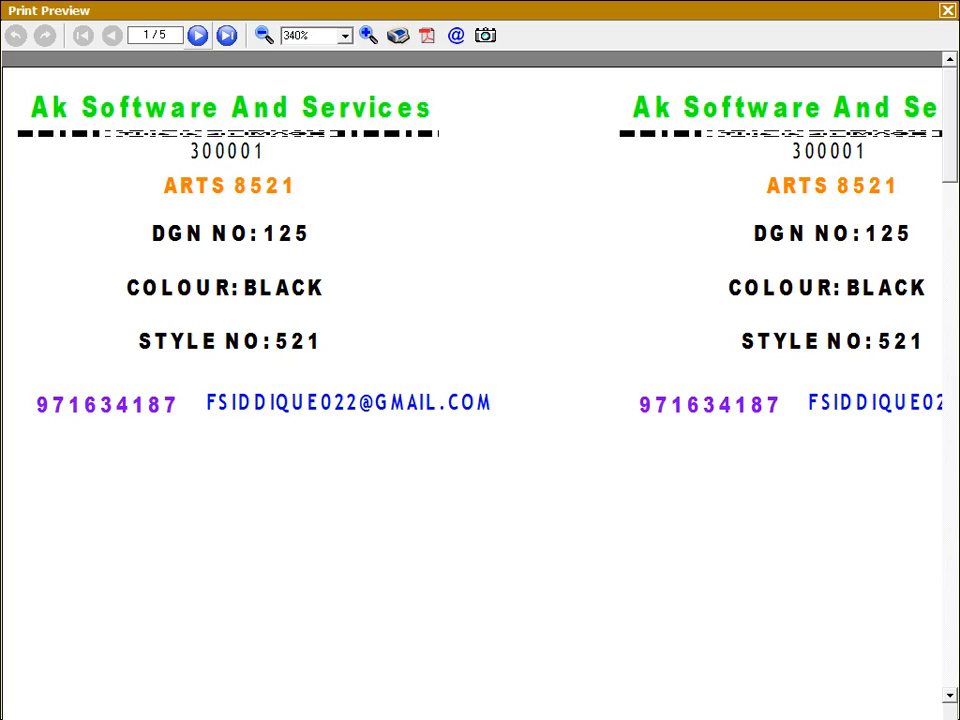
- Page through all five label pages, then go back to the first page
left_click(197, 35)
left_click(197, 35)
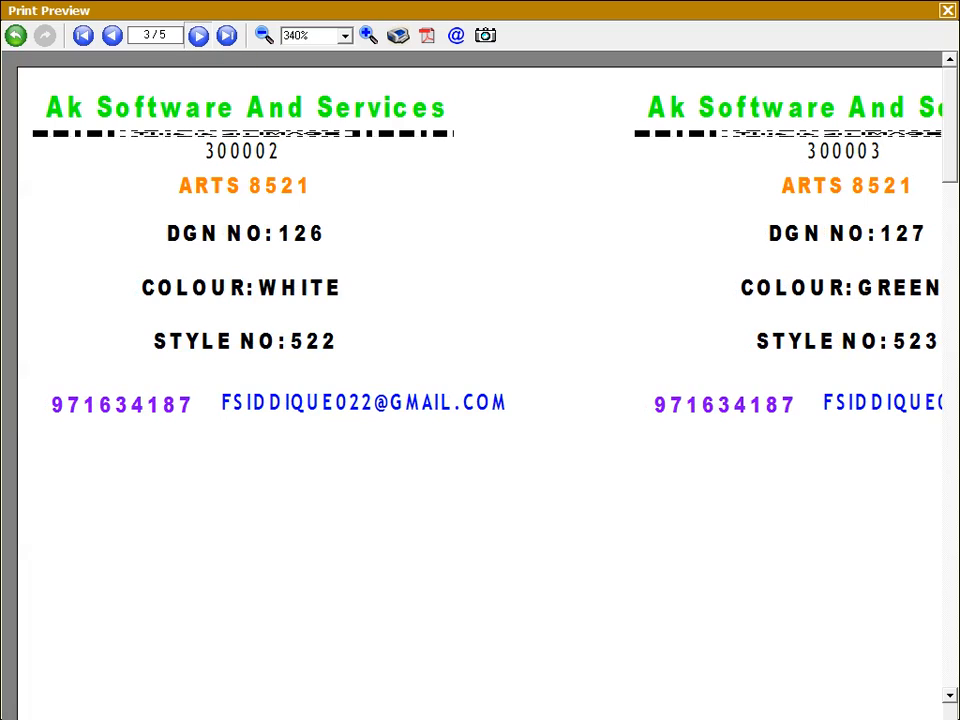
left_click(197, 35)
left_click(197, 35)
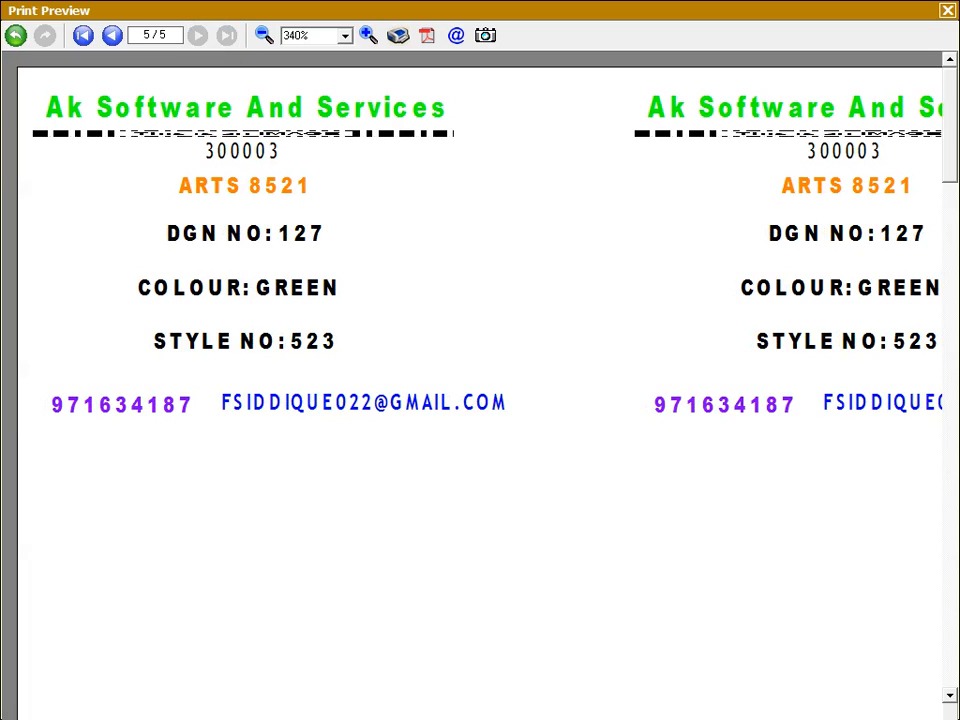
left_click(83, 35)
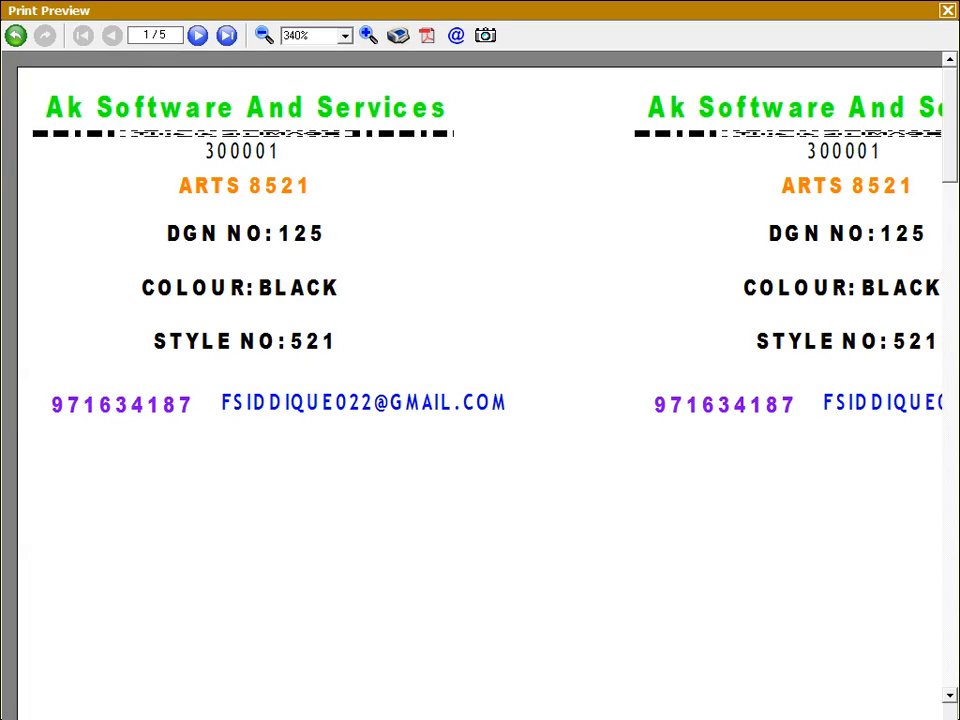
- Close the label preview, barcode printing screens and blank purchase voucher, returning to the main screen
key("Escape")
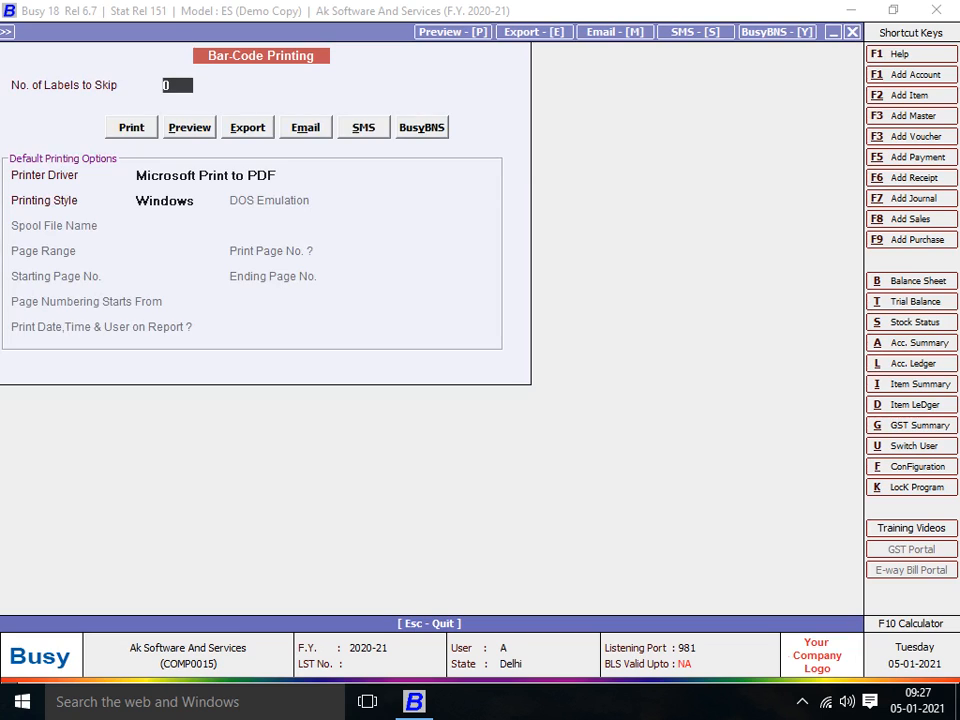
key("Escape")
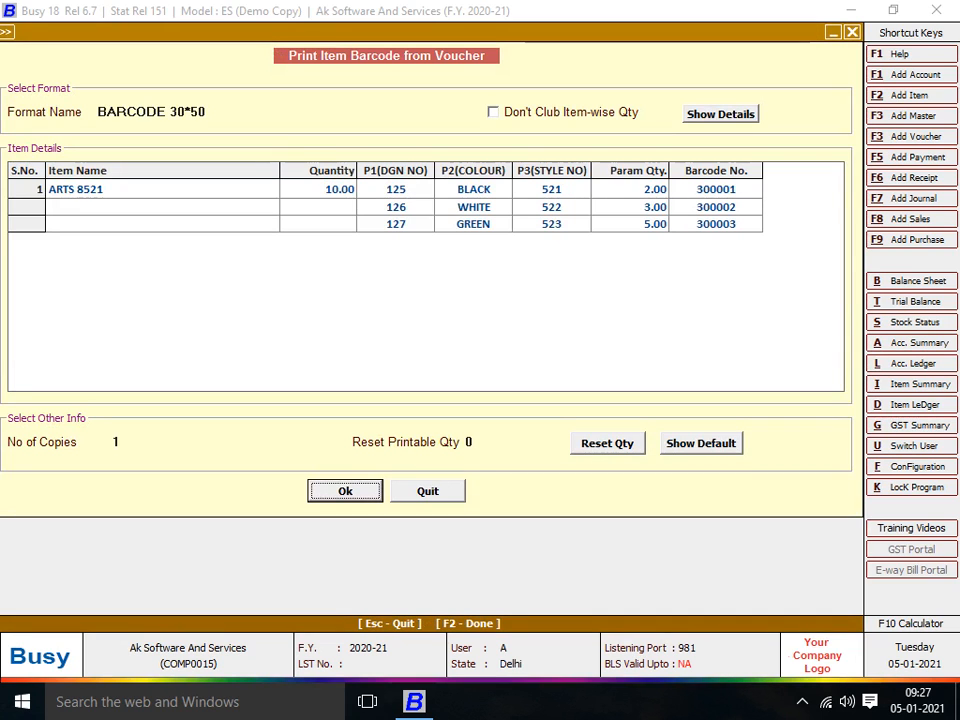
key("Escape")
key("Escape")
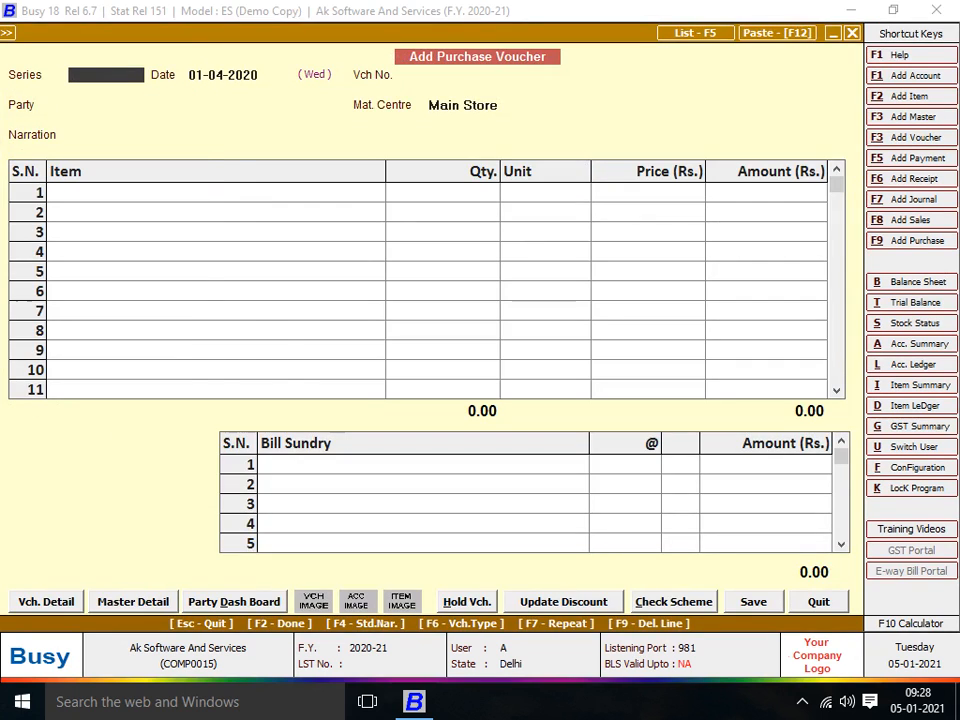
key("Escape")
key("Escape")
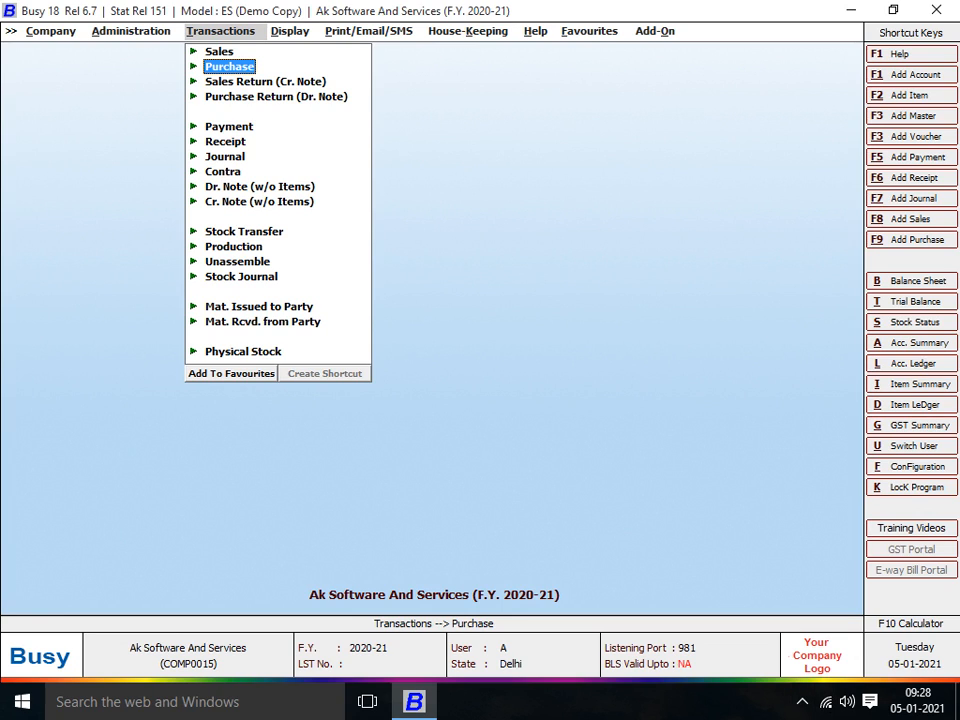
left_click(802, 702)
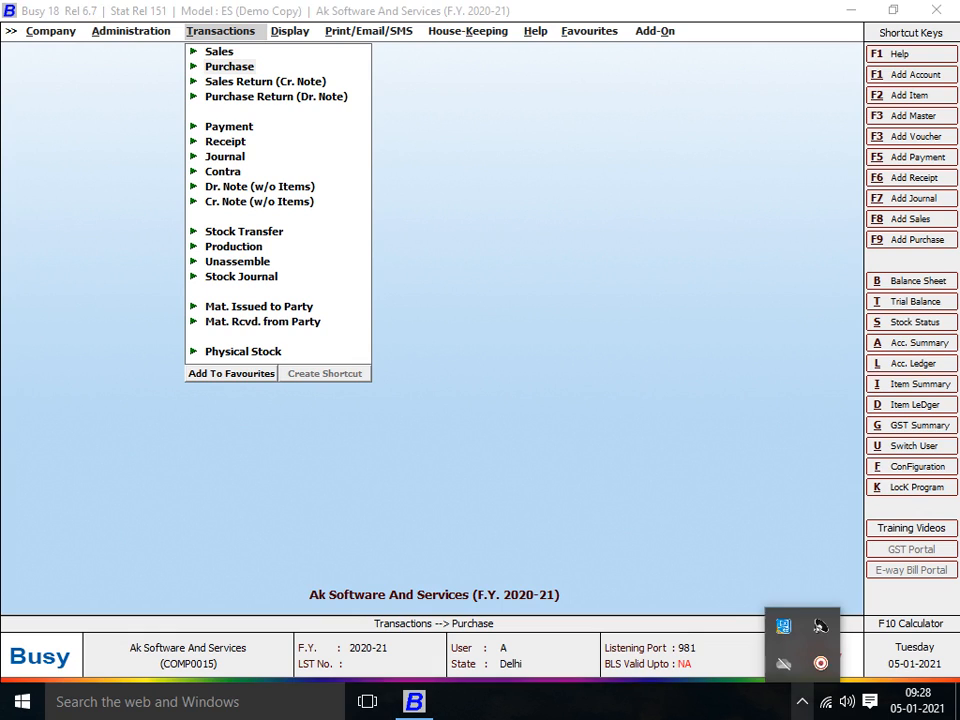
left_click(820, 626)
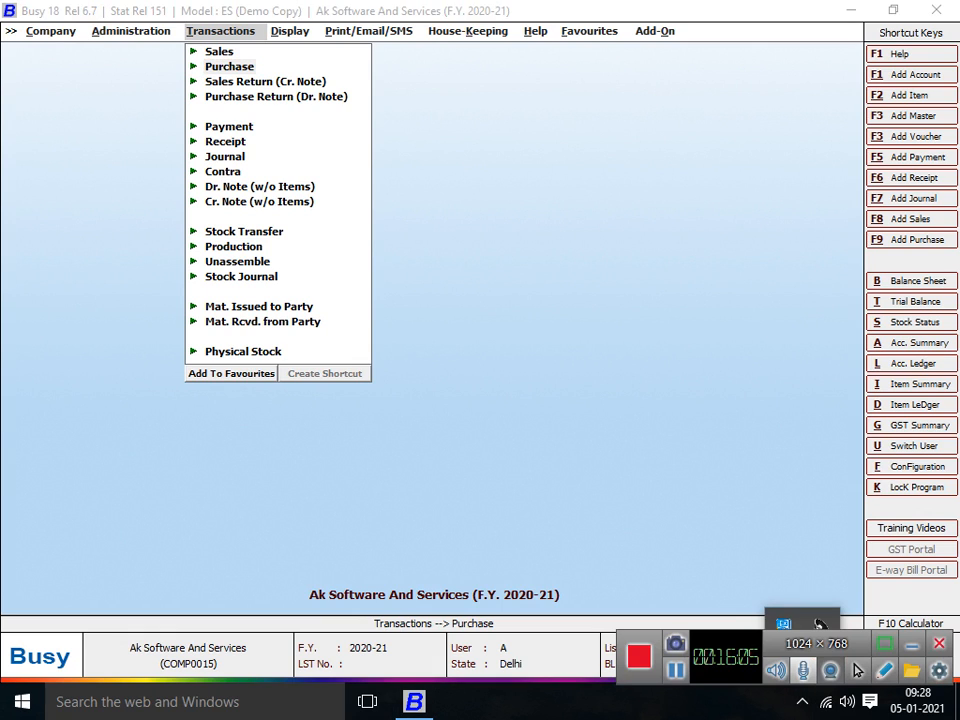